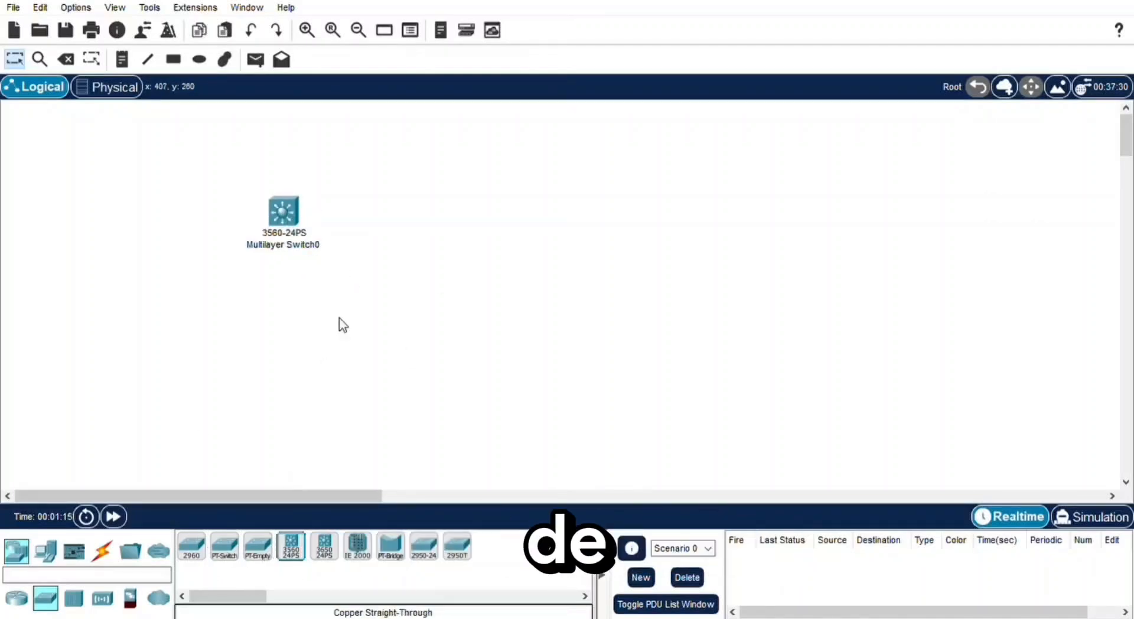
- Add a Switch-PT to the workspace, below and to the right of the 3560-24PS multilayer switch
left_click(225, 552)
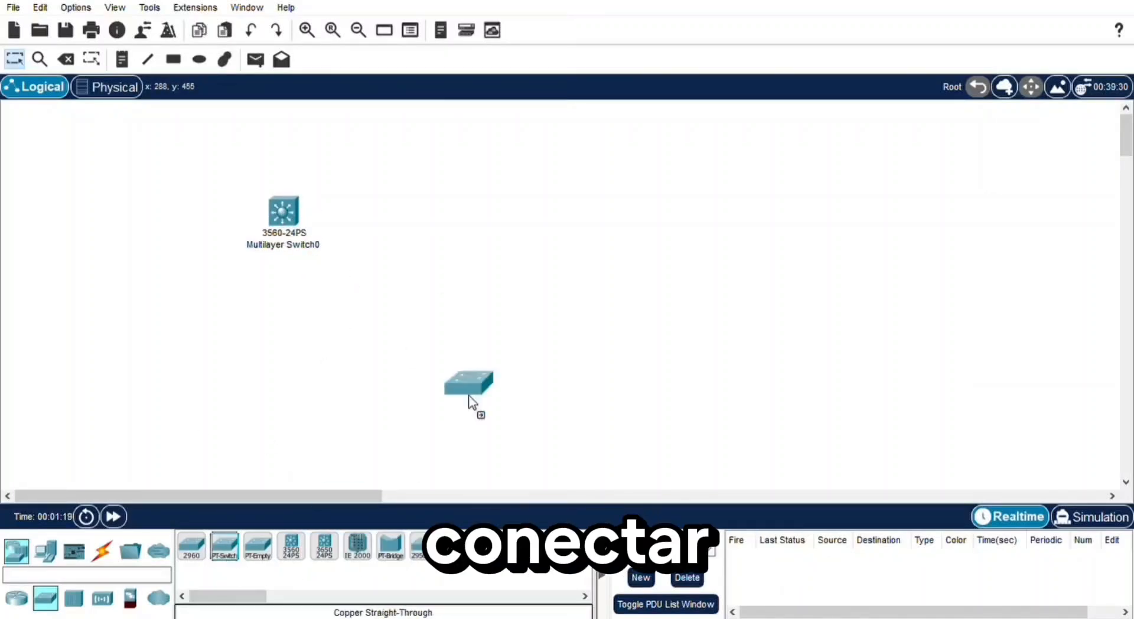
left_click(461, 296)
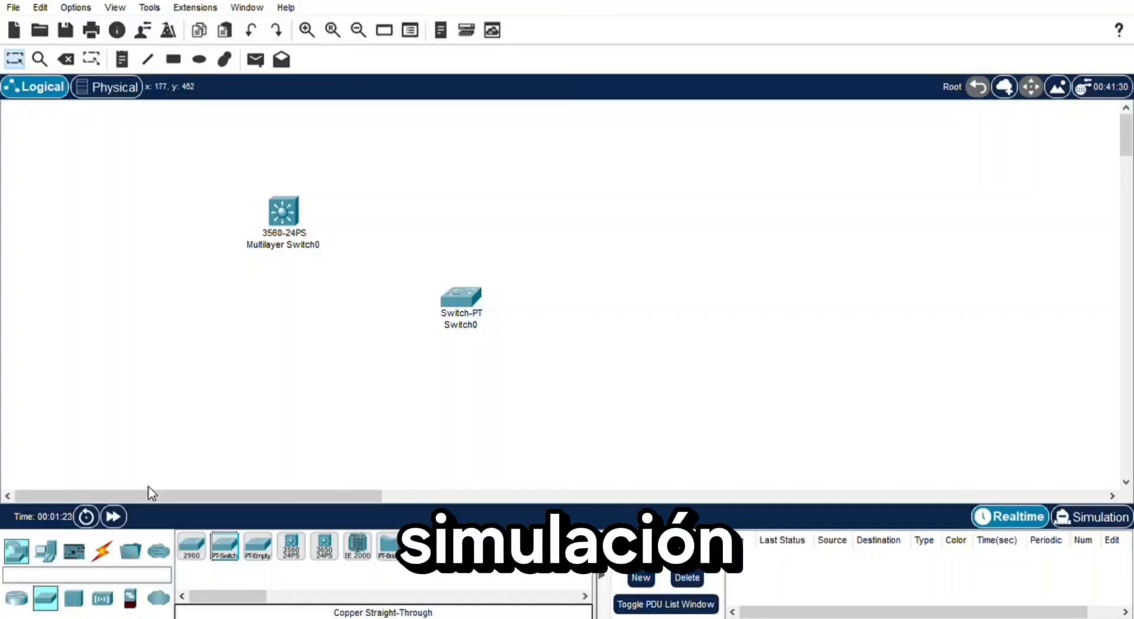
- Add three laptops in a descending diagonal, starting above Switch0 and ending to its right
left_click(46, 552)
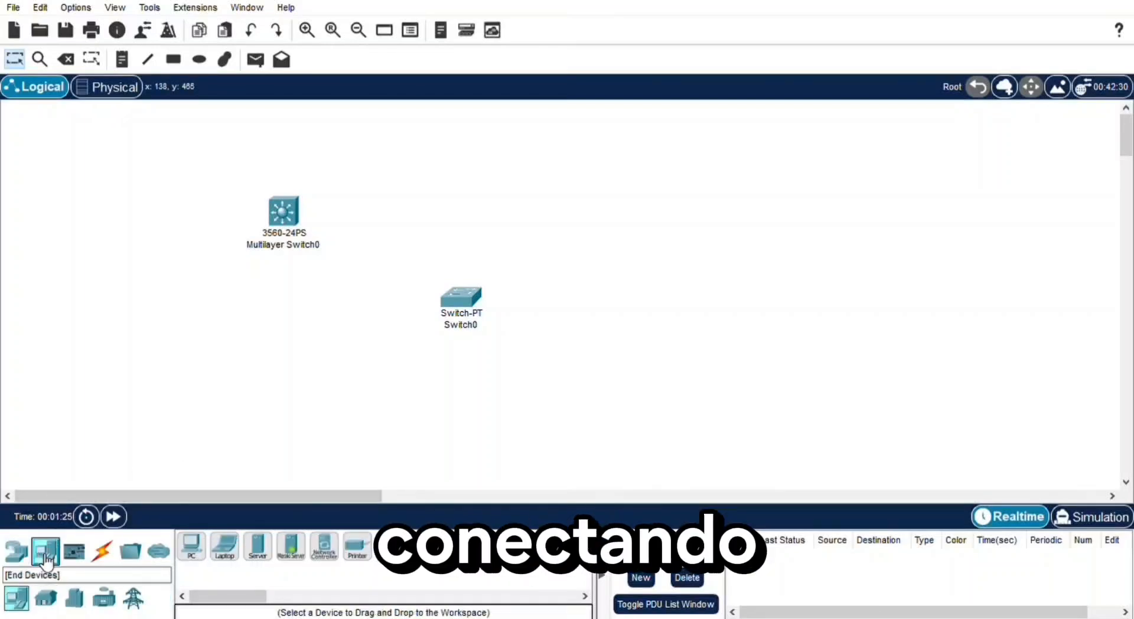
left_click(225, 548)
left_click(513, 206)
left_click(224, 548)
left_click(590, 246)
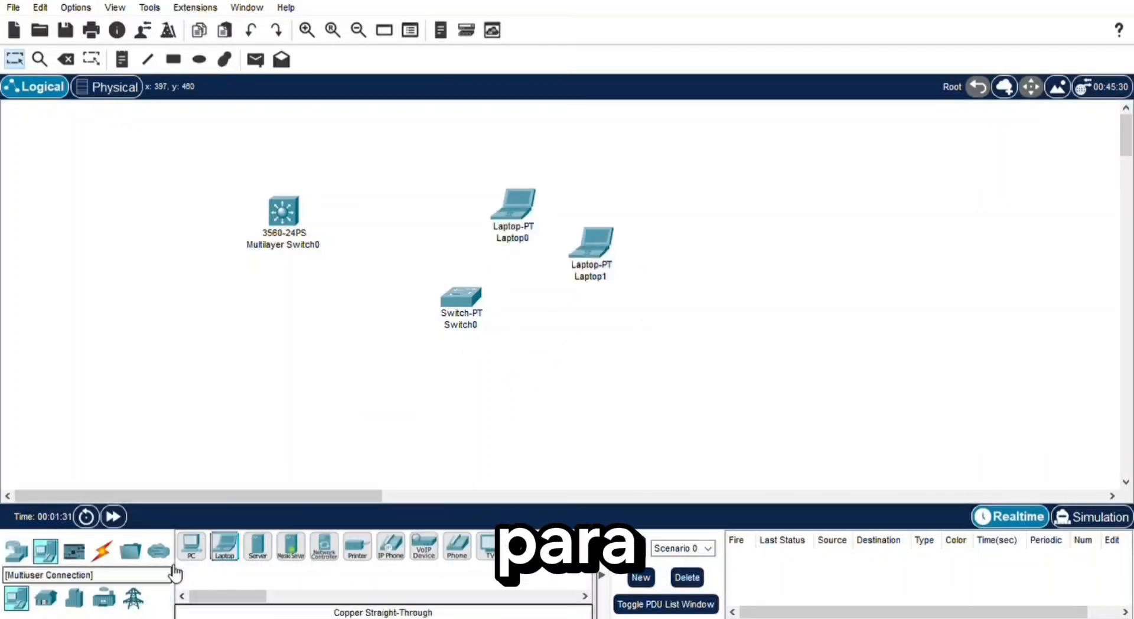
left_click(227, 549)
left_click(672, 277)
- Add three more laptops below Laptop2, curving back underneath Switch0 to complete a set of six
left_click(225, 548)
left_click(687, 356)
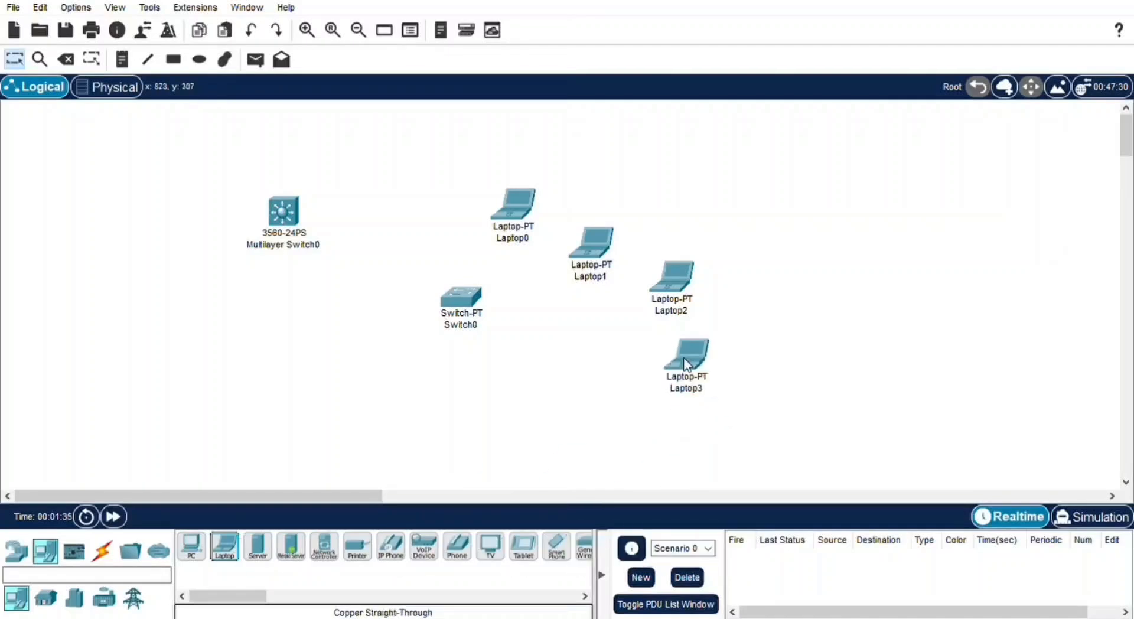
left_click(224, 548)
left_click(641, 433)
left_click(224, 548)
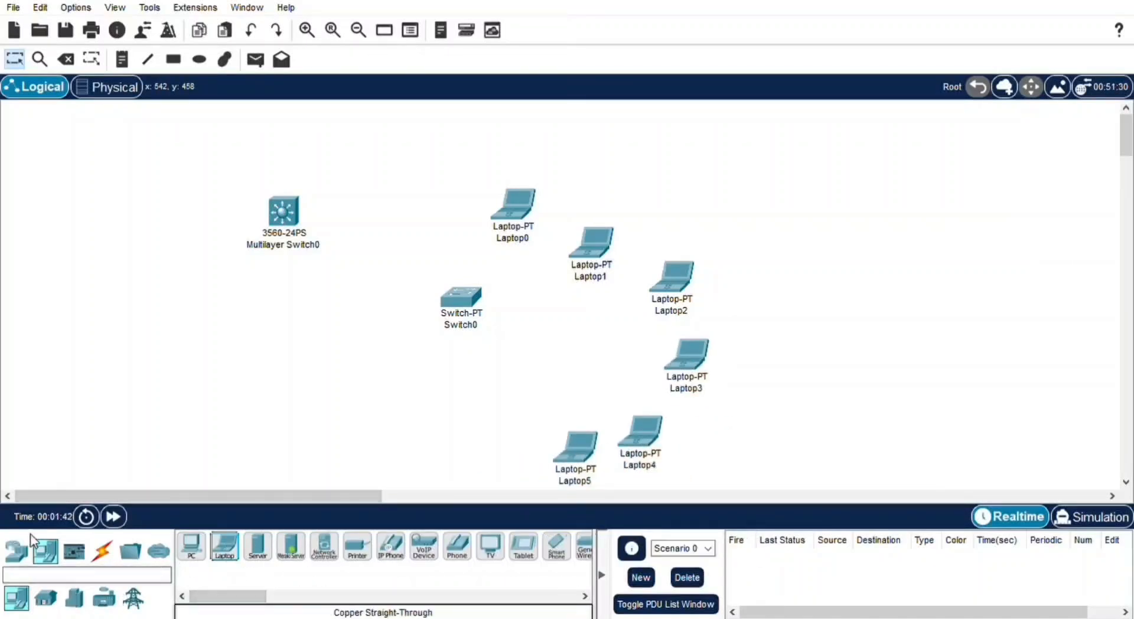
- Add three WRT300N wireless routers in a descending diagonal below the multilayer switch
left_click(16, 551)
left_click(101, 598)
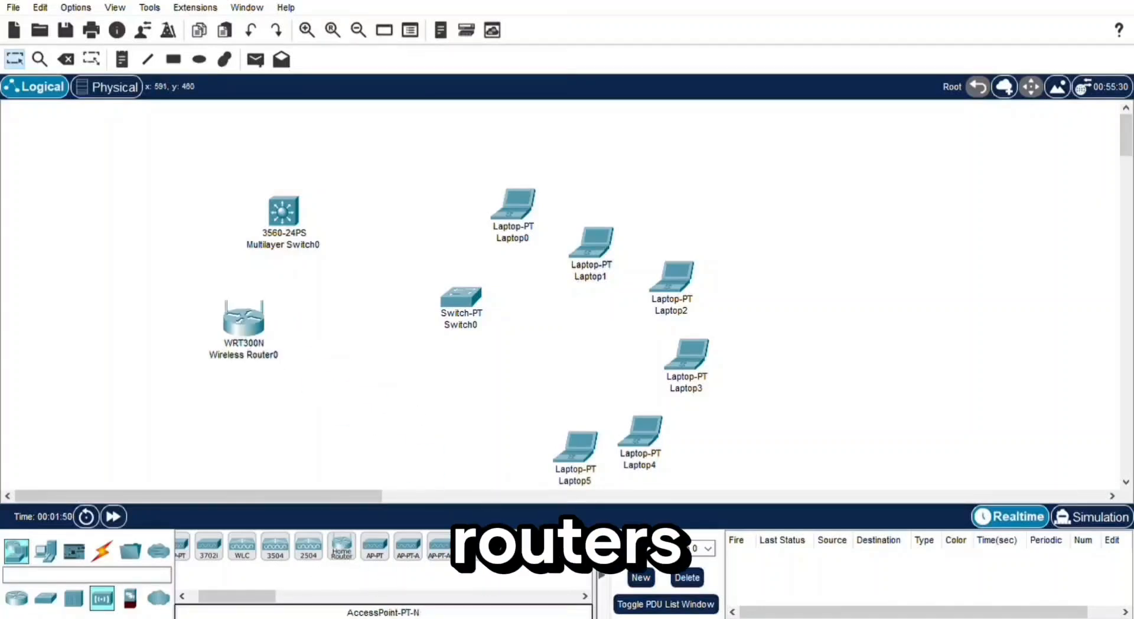
left_click_drag(508, 544, 314, 407)
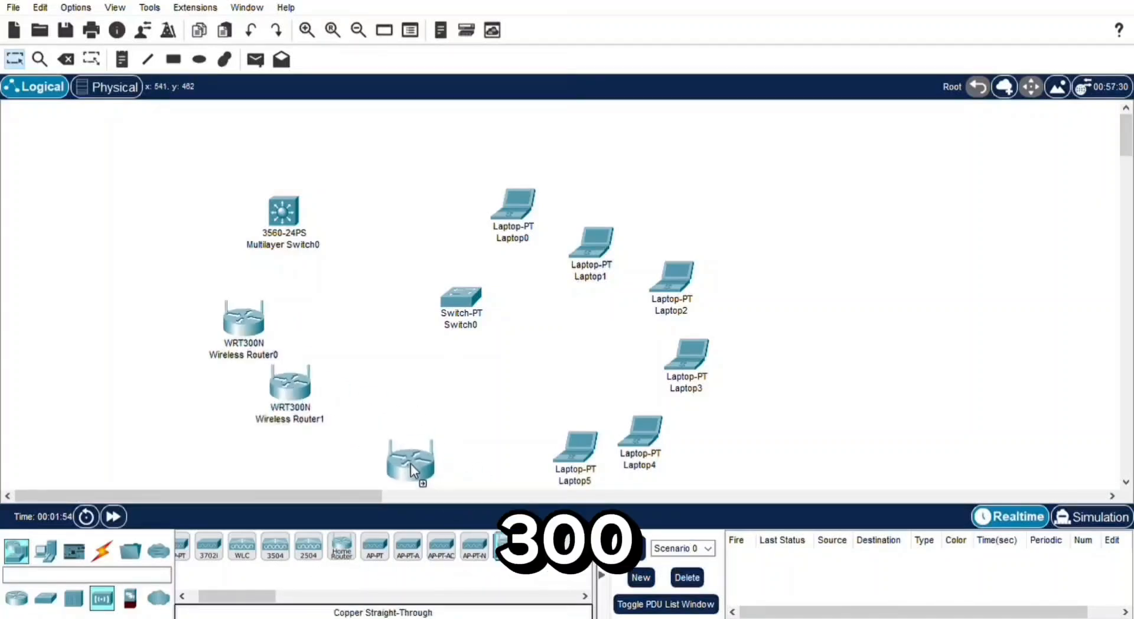
left_click(385, 443)
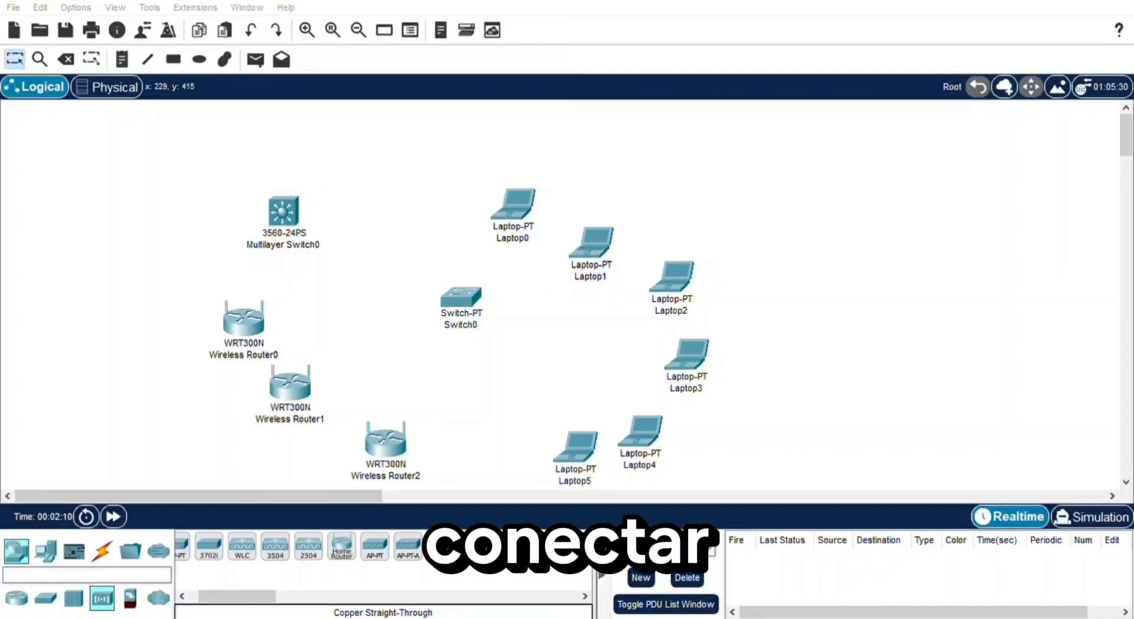
- Connect Multilayer Switch0 and Laptop0 to Switch0 with copper straight-through cables
left_click(101, 551)
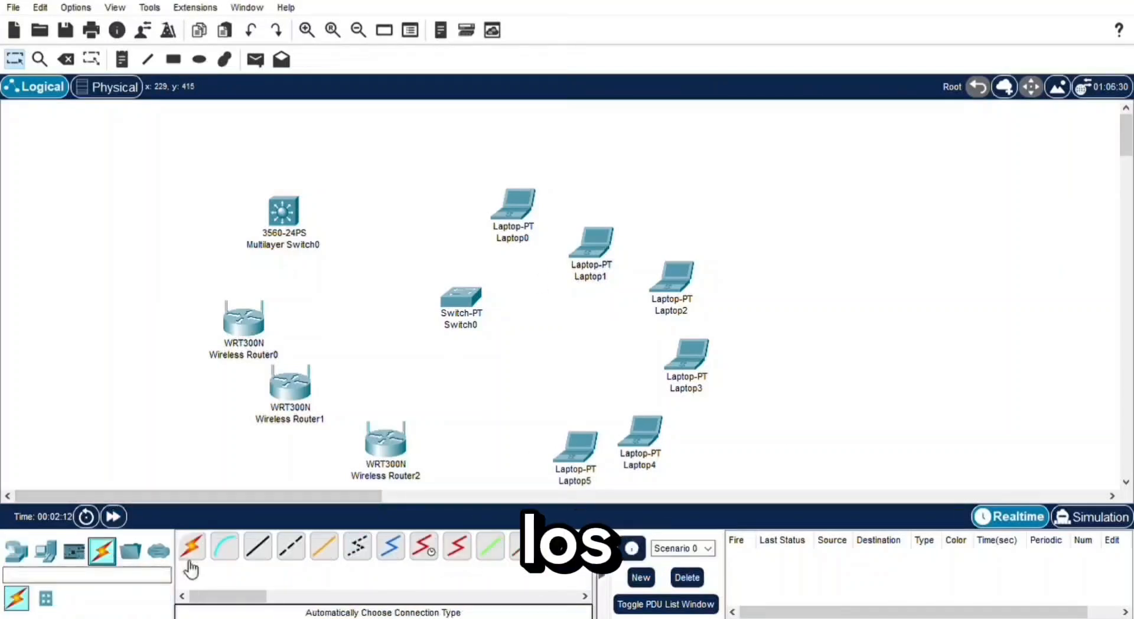
left_click(259, 547)
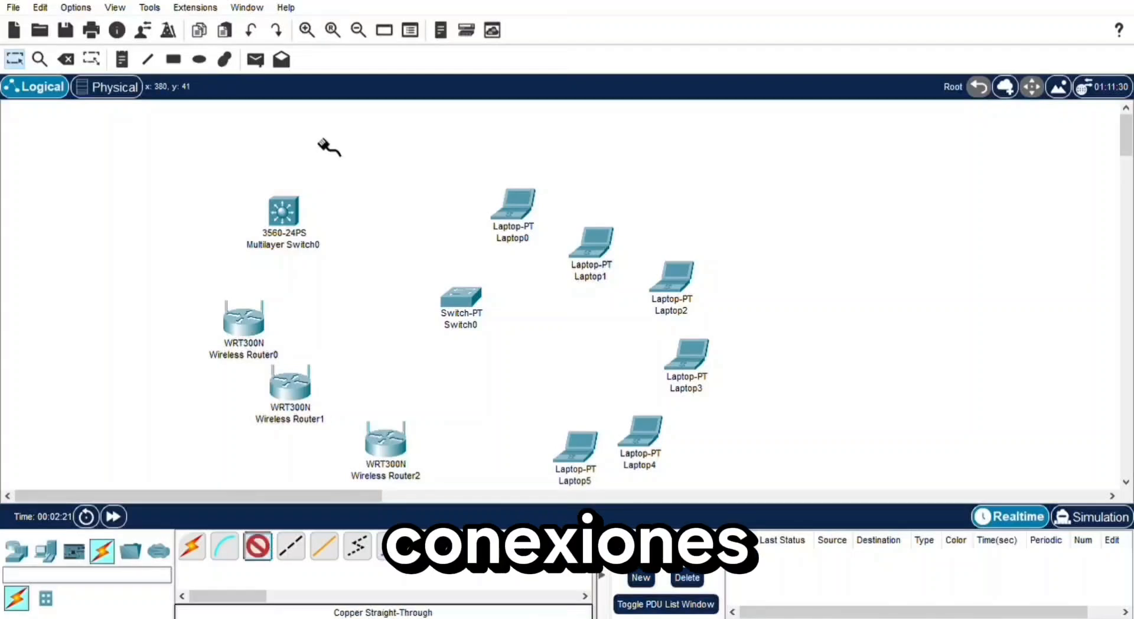
left_click(290, 219)
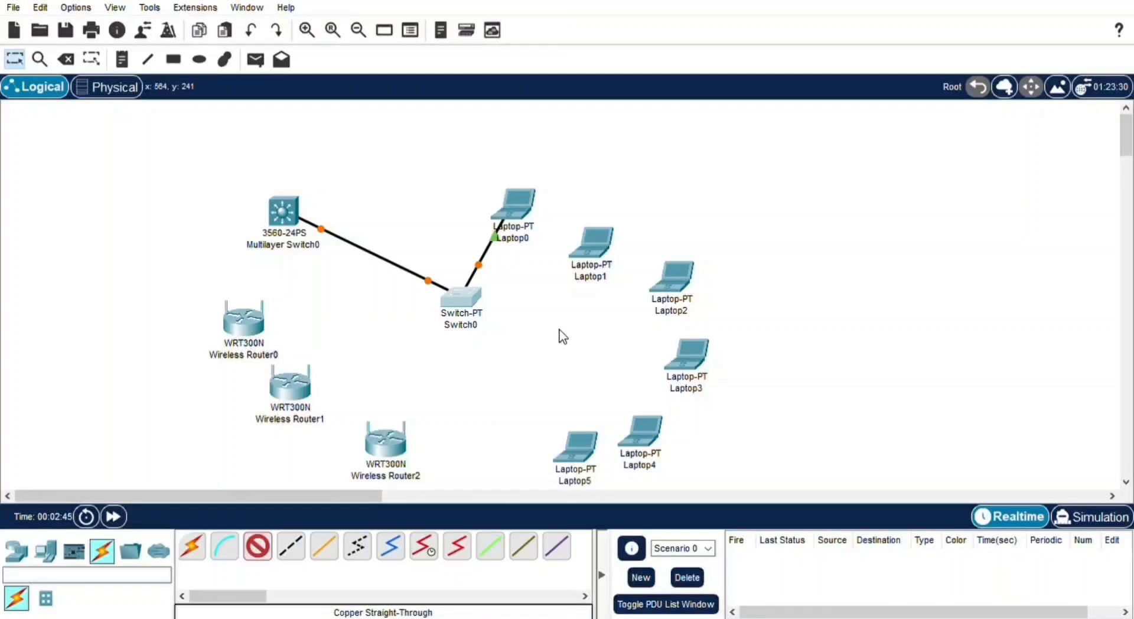
- Connect Laptop1 through Laptop5 to Switch0 with copper straight-through cables
left_click(594, 250)
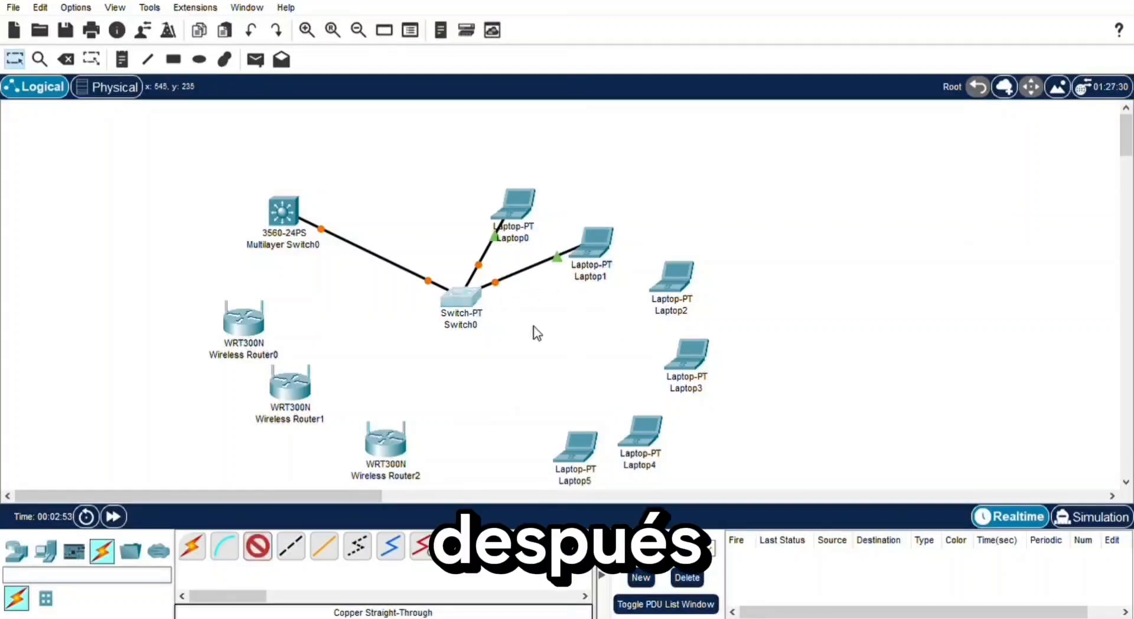
left_click(461, 297)
left_click(667, 289)
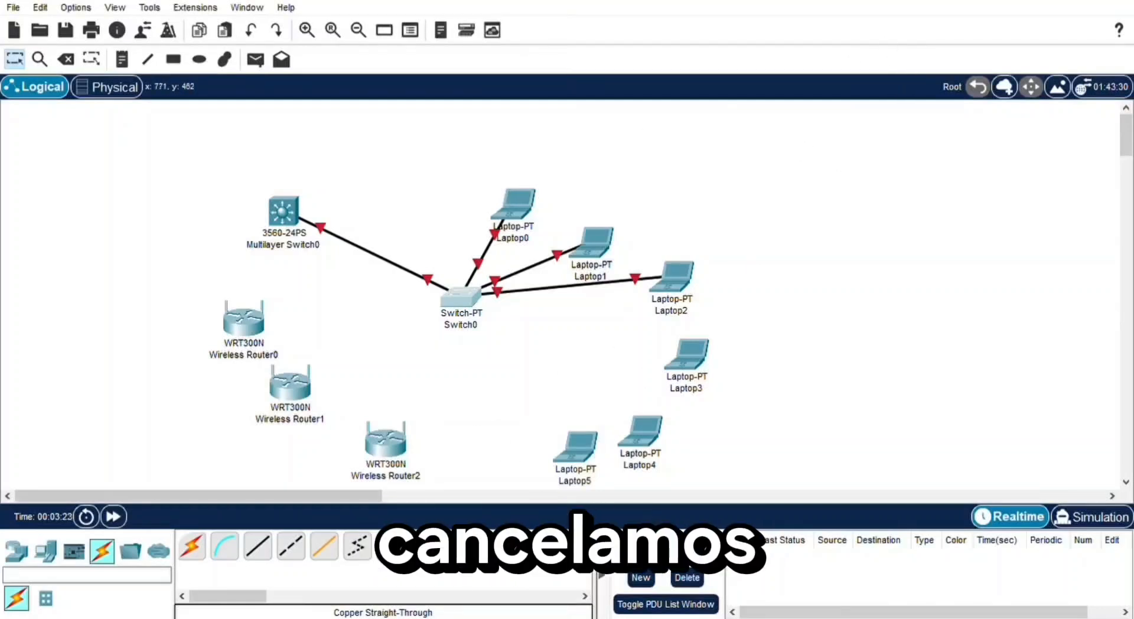
left_click(458, 313)
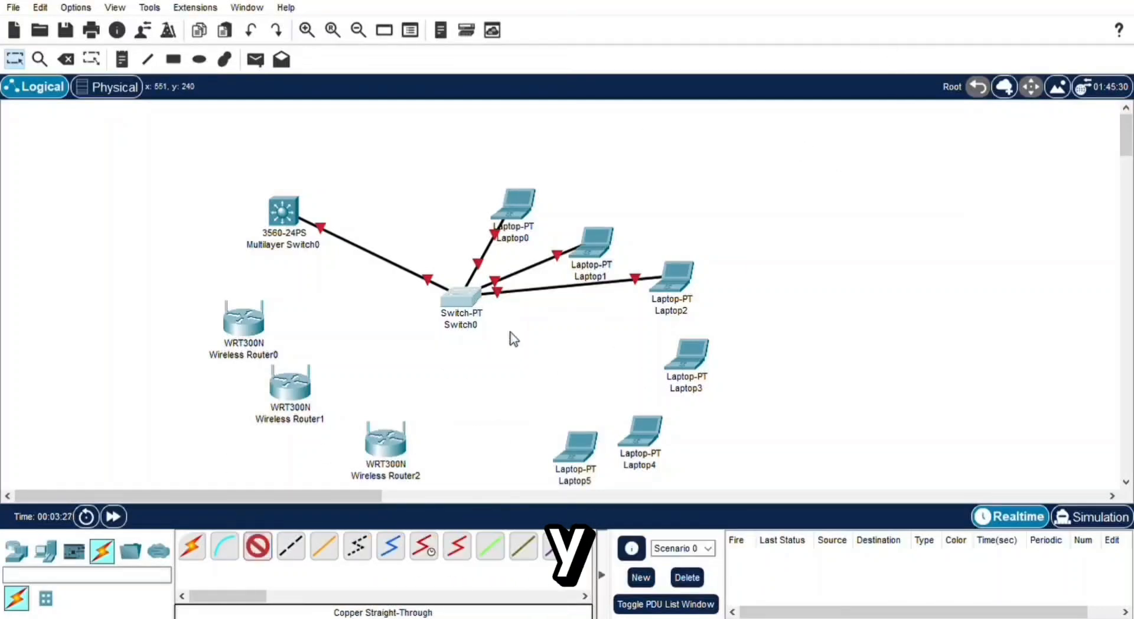
left_click(510, 335)
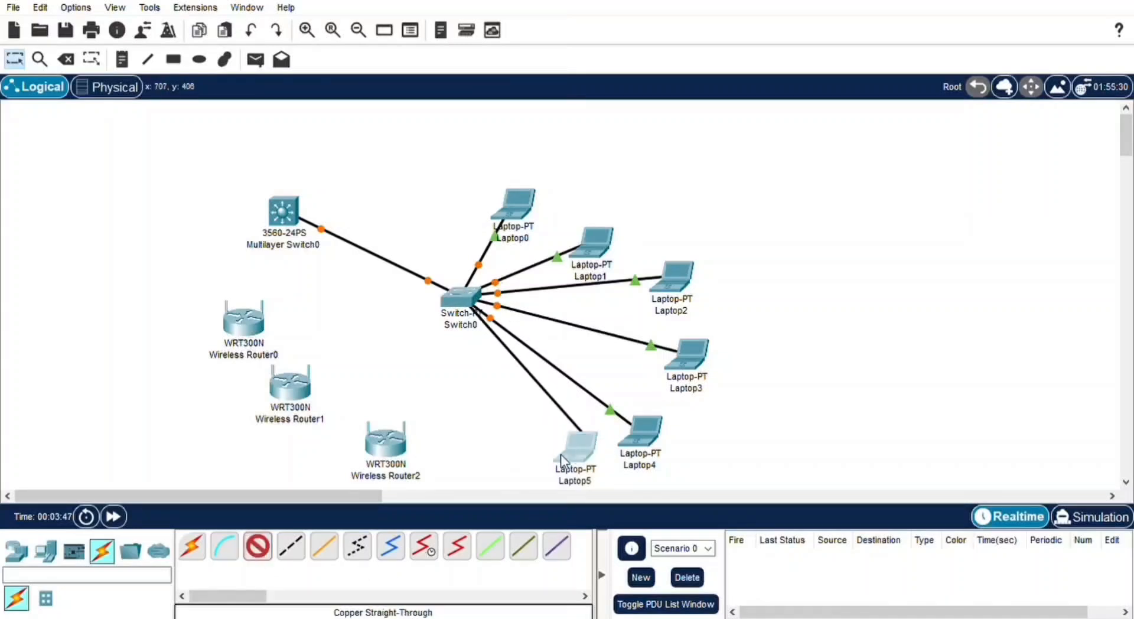
- Connect Wireless Router0, Router1 and Router2 to Switch0 with copper straight-through cables
left_click(258, 546)
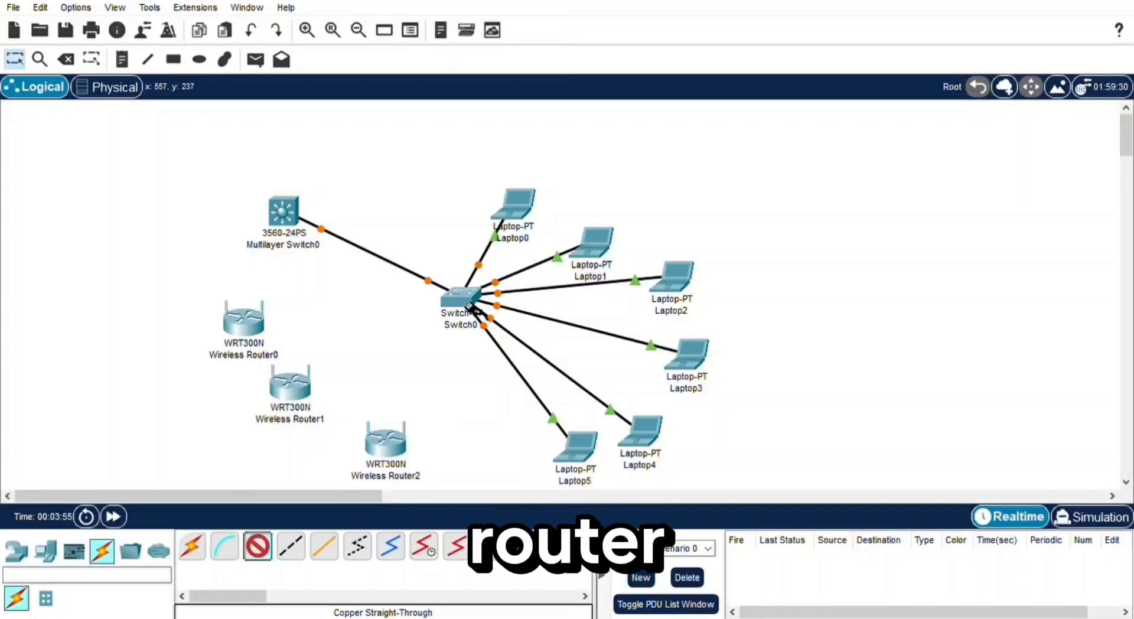
left_click(477, 331)
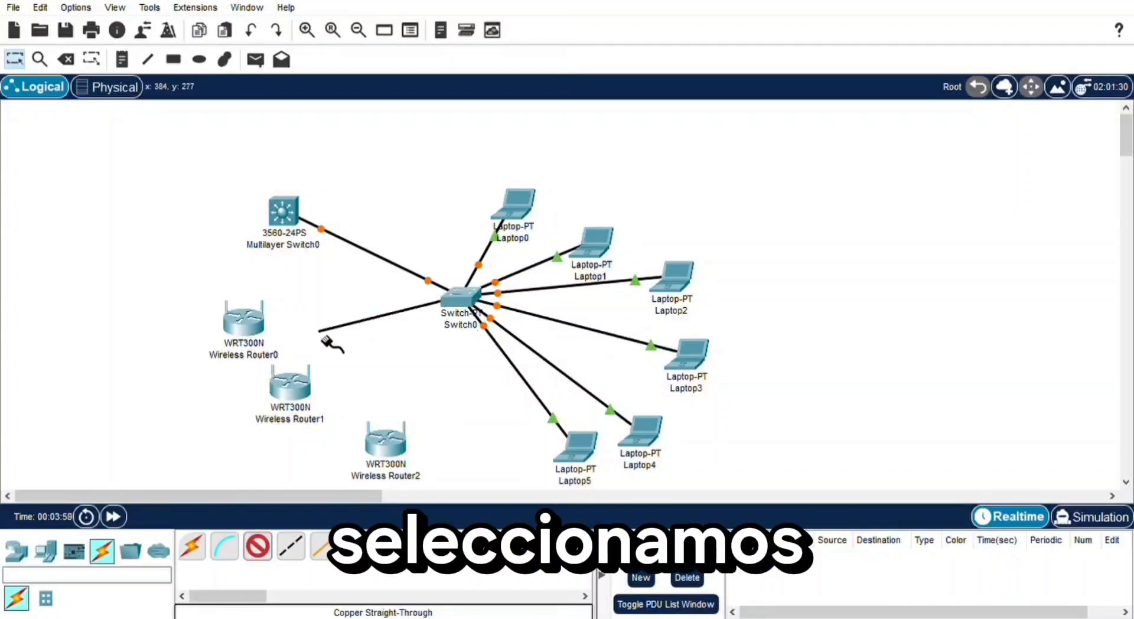
left_click(254, 335)
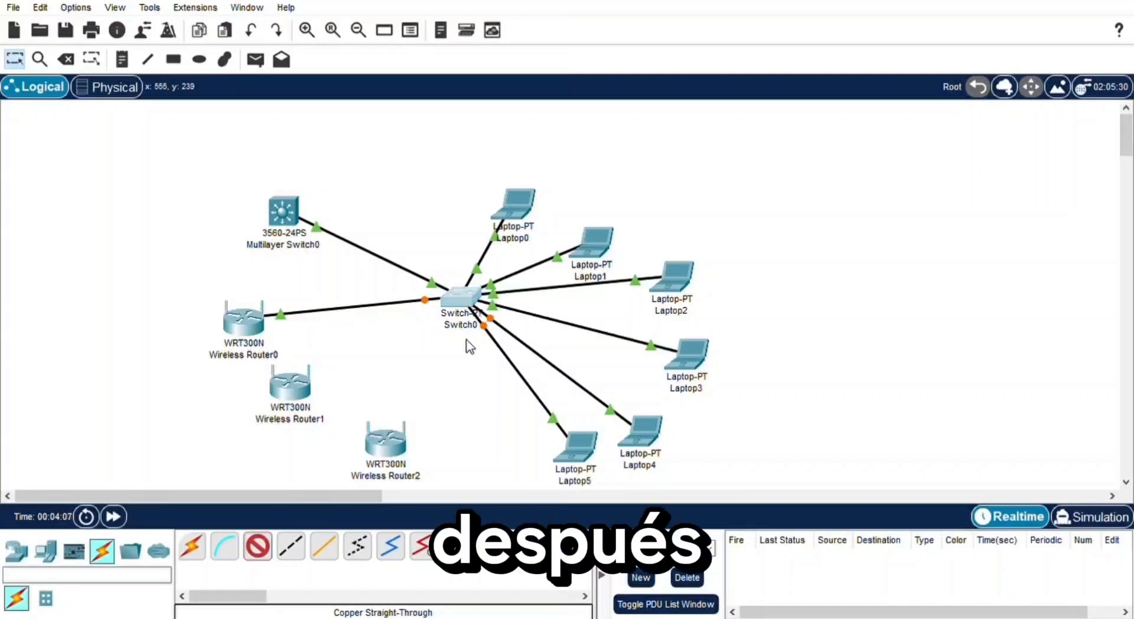
left_click(472, 324)
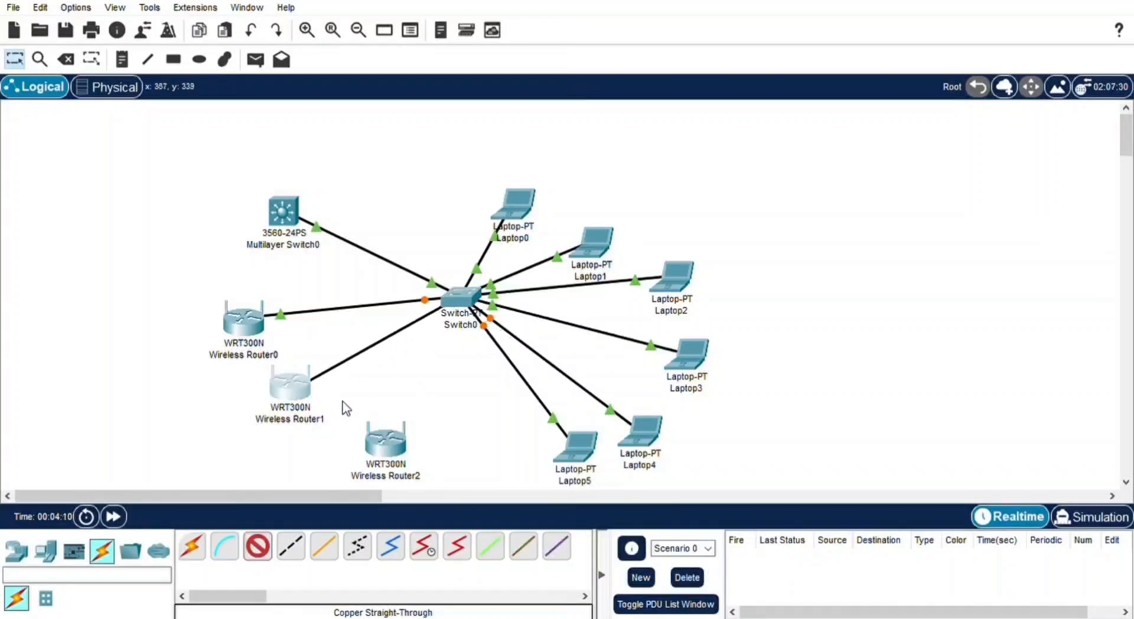
left_click(479, 340)
left_click(391, 434)
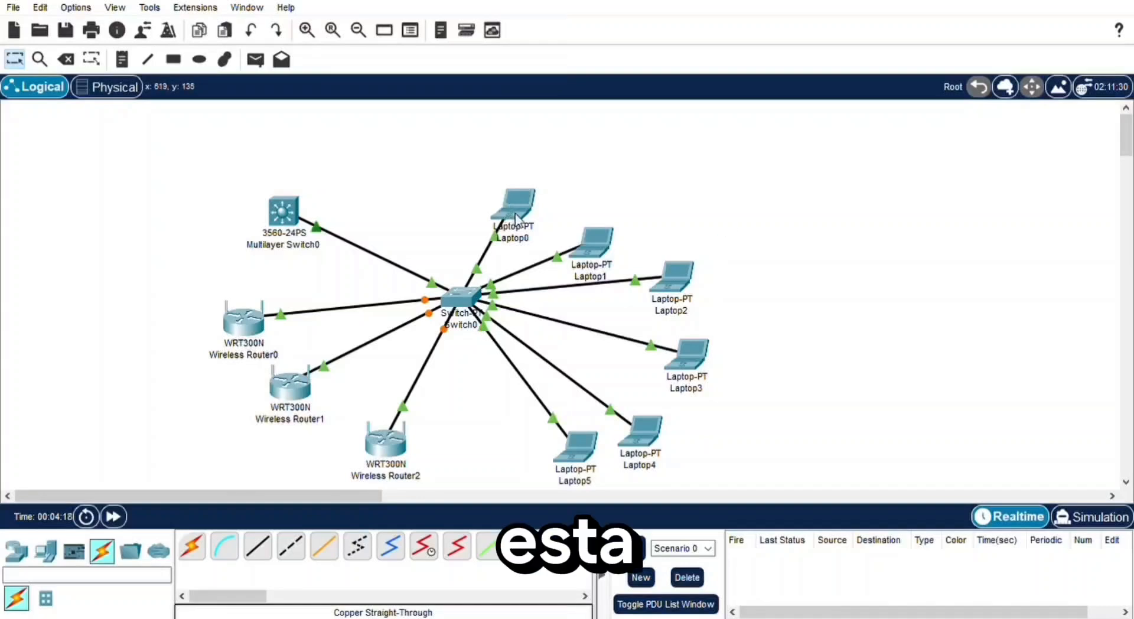
- Spread the six laptops outward into a wider arc above and to the right of Switch0
left_click_drag(515, 218, 518, 155)
left_click_drag(593, 241, 614, 161)
left_click_drag(675, 275, 696, 205)
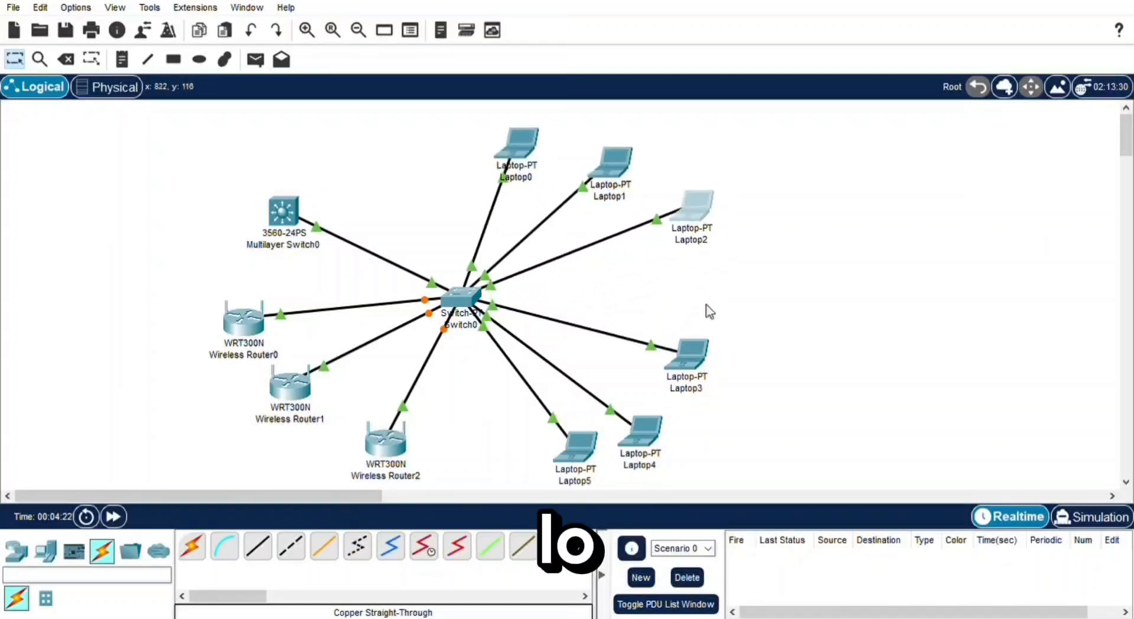
left_click_drag(689, 351, 739, 287)
left_click_drag(635, 425, 735, 352)
left_click_drag(591, 457, 703, 455)
- Reposition the three wireless routers and the multilayer switch to complete the ring of devices around Switch0
left_click_drag(385, 440, 447, 433)
mouse_move(290, 384)
left_mouse_down()
mouse_move(234, 389)
mouse_move(297, 397)
left_mouse_up()
left_click_drag(244, 322, 212, 298)
left_click_drag(283, 211, 281, 177)
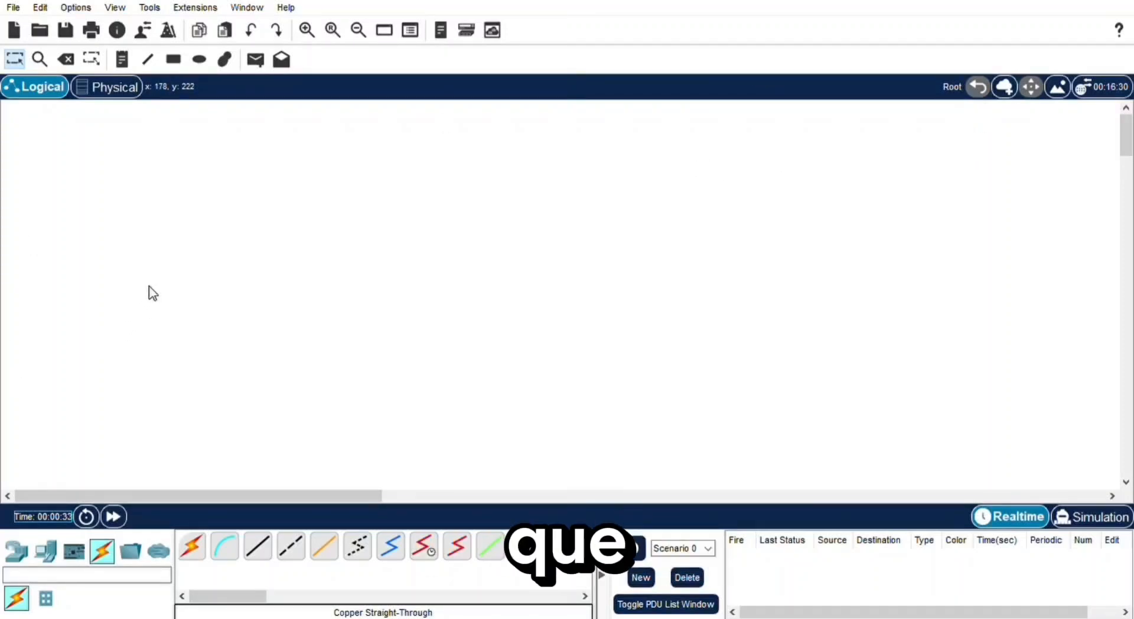
- In the empty workspace, add a 3560-24PS multilayer switch and a Switch-PT below and to its right
left_click(16, 551)
left_click(92, 601)
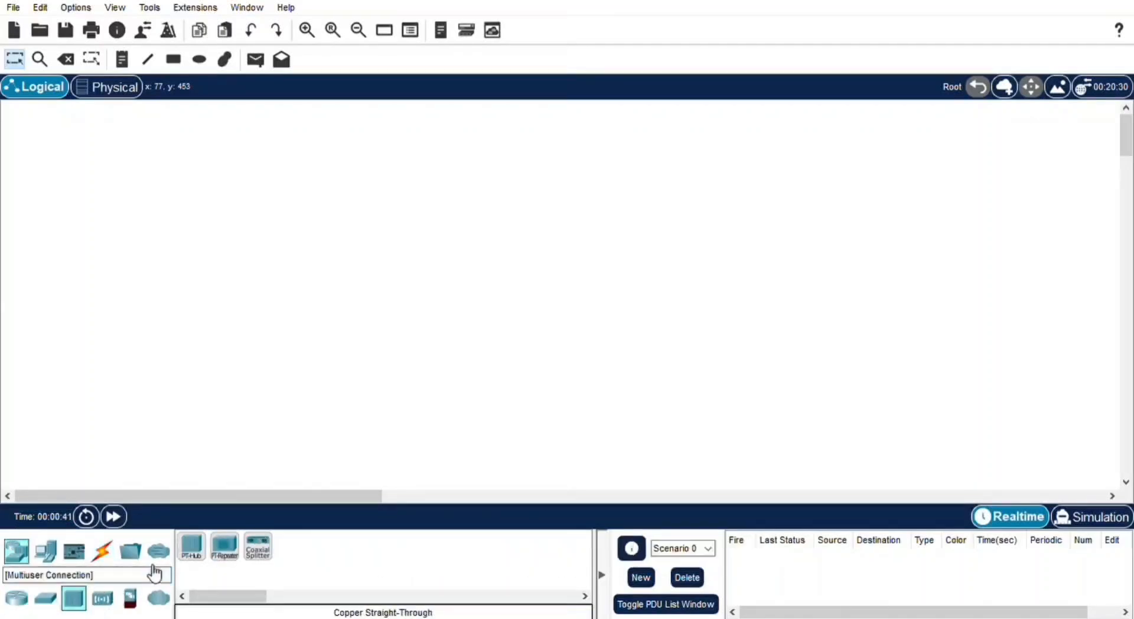
left_click(44, 602)
left_click(291, 547)
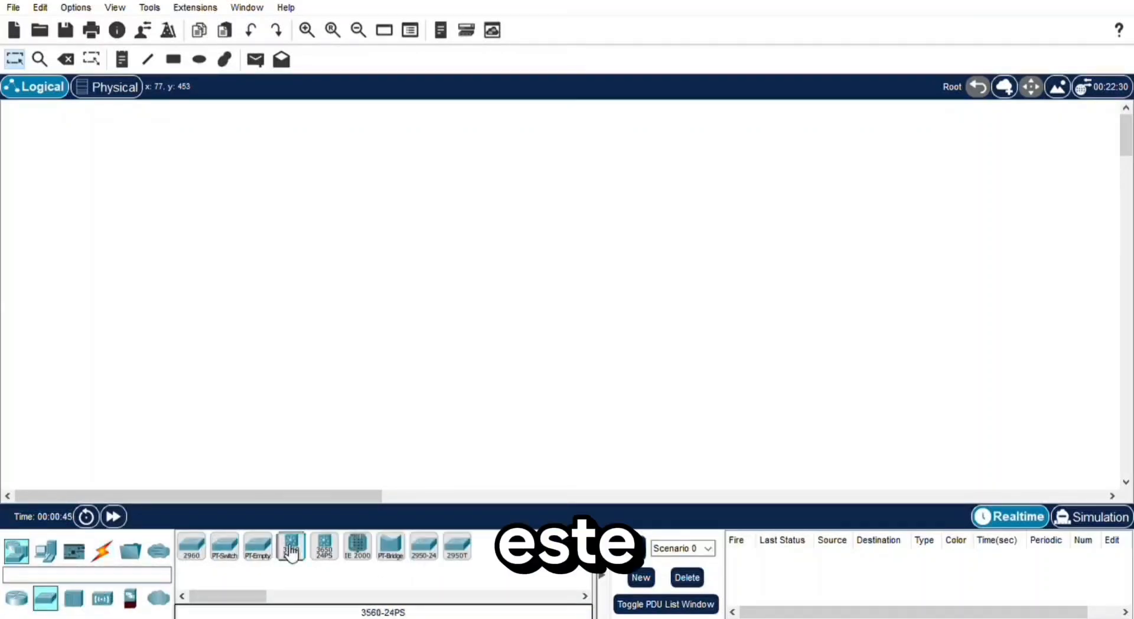
left_click(316, 203)
left_click(224, 546)
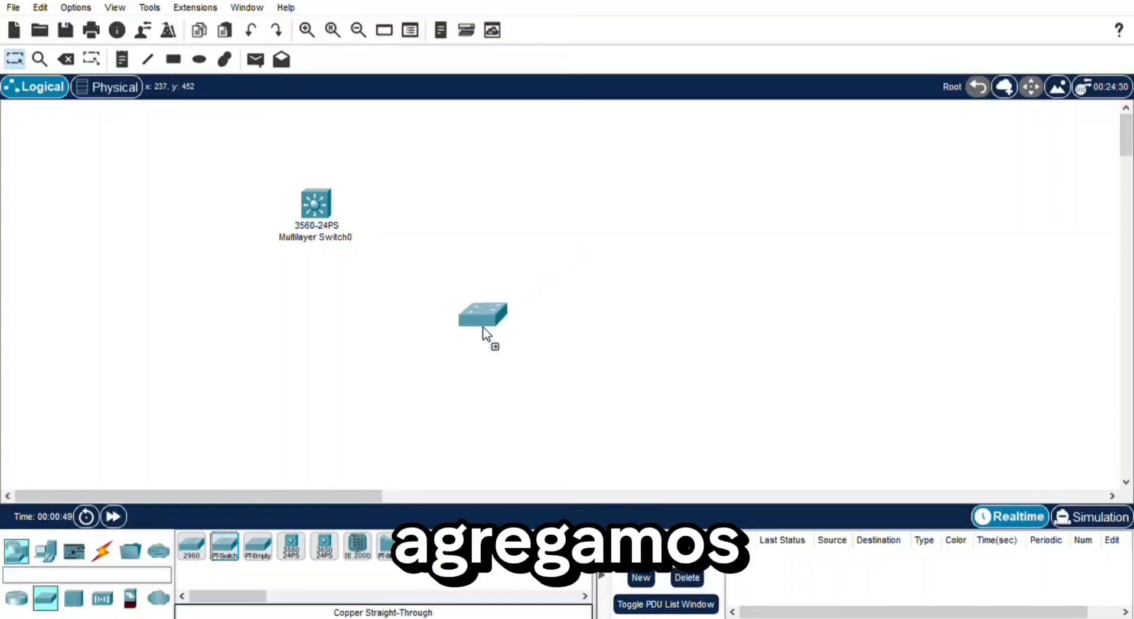
left_click(455, 306)
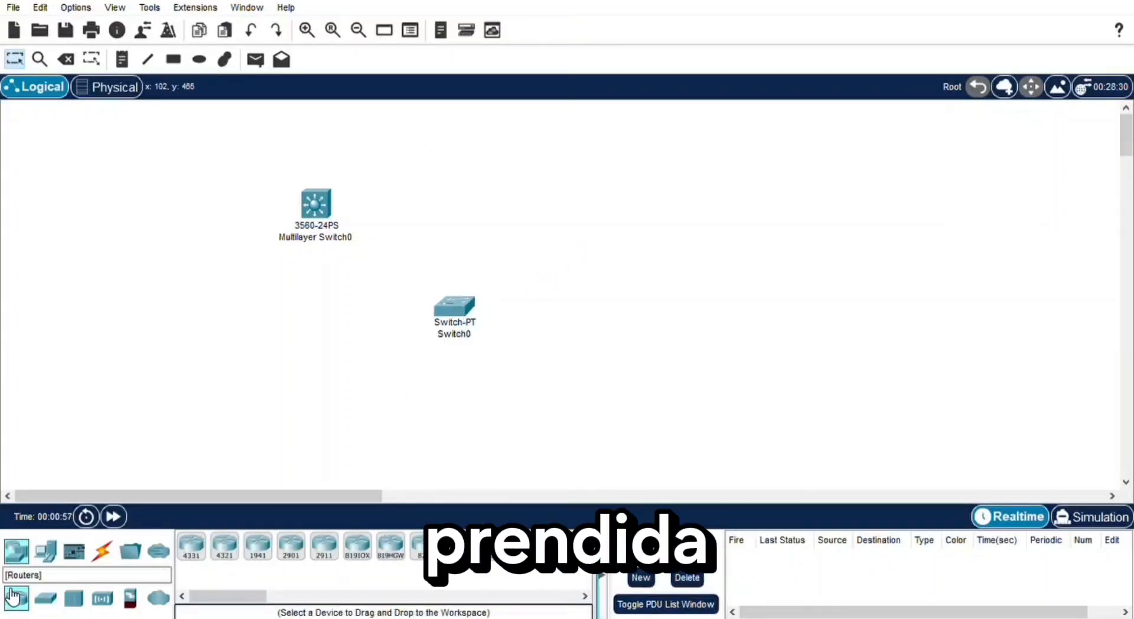
- Add three laptops in a diagonal running from above Switch0 down to its right
left_click(46, 551)
left_click(225, 547)
left_click(499, 204)
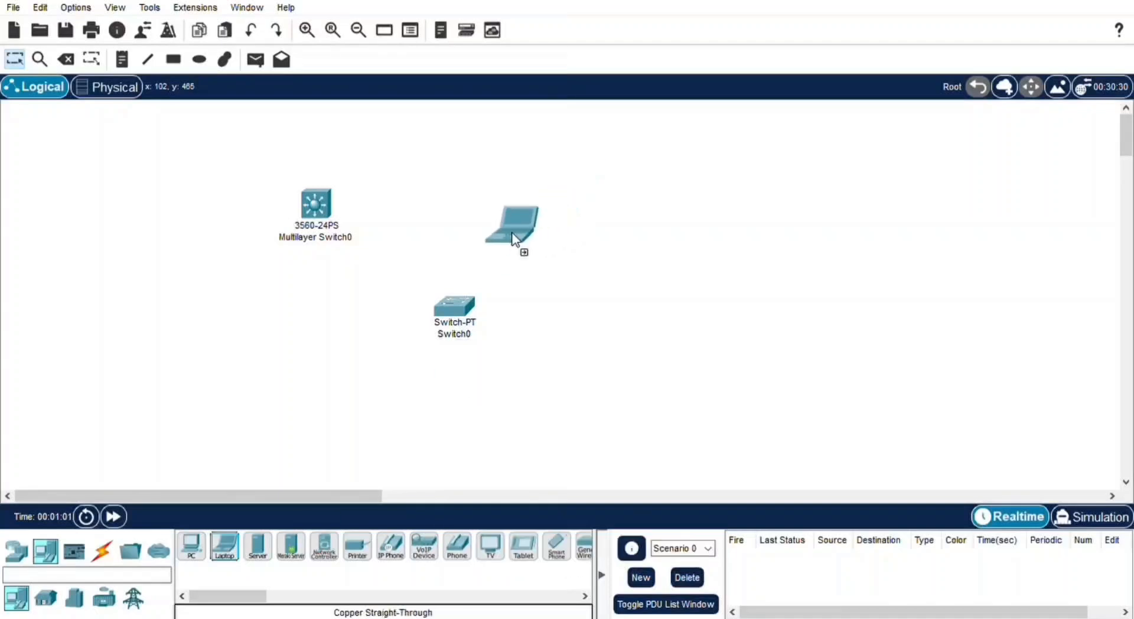
left_click(225, 546)
left_click(591, 239)
left_click(225, 546)
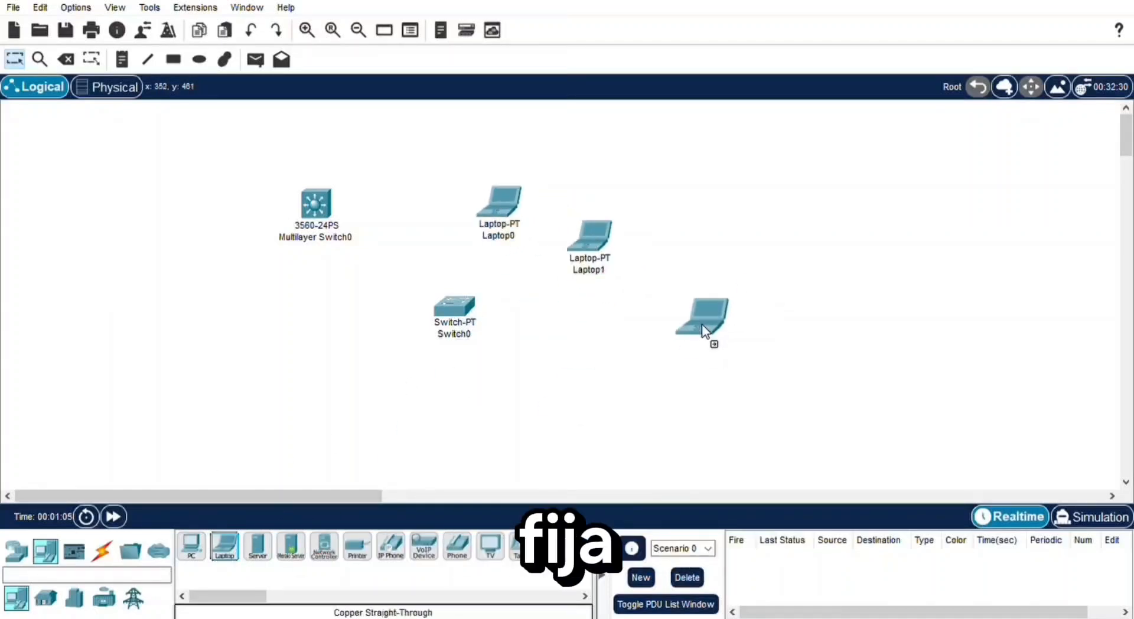
left_click(654, 299)
- Add three more laptops continuing below Laptop2 and curving underneath Switch0
left_click(224, 547)
left_click(667, 366)
left_click(225, 547)
left_click(646, 449)
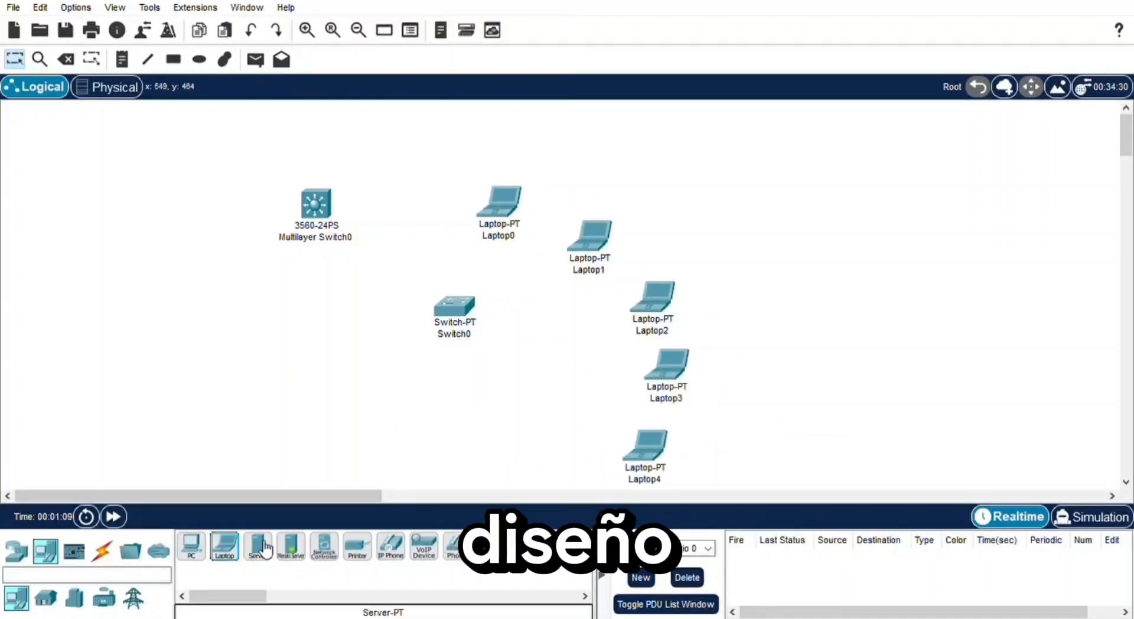
left_click(224, 546)
left_click(524, 462)
- Rearrange the six laptops into a wide, evenly spaced arc around the right side of Switch0
left_click_drag(484, 186, 469, 133)
left_click_drag(623, 222, 636, 155)
left_click_drag(654, 286, 679, 191)
left_click_drag(606, 166, 586, 166)
left_click_drag(678, 363, 736, 266)
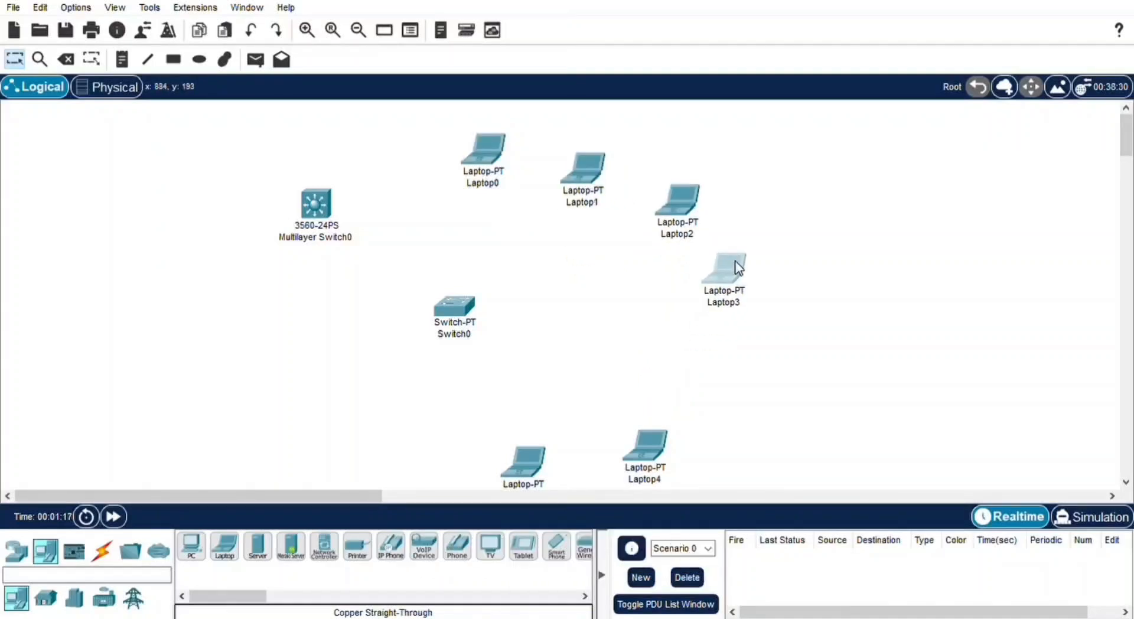
left_click_drag(643, 458, 714, 356)
left_click_drag(524, 464, 653, 434)
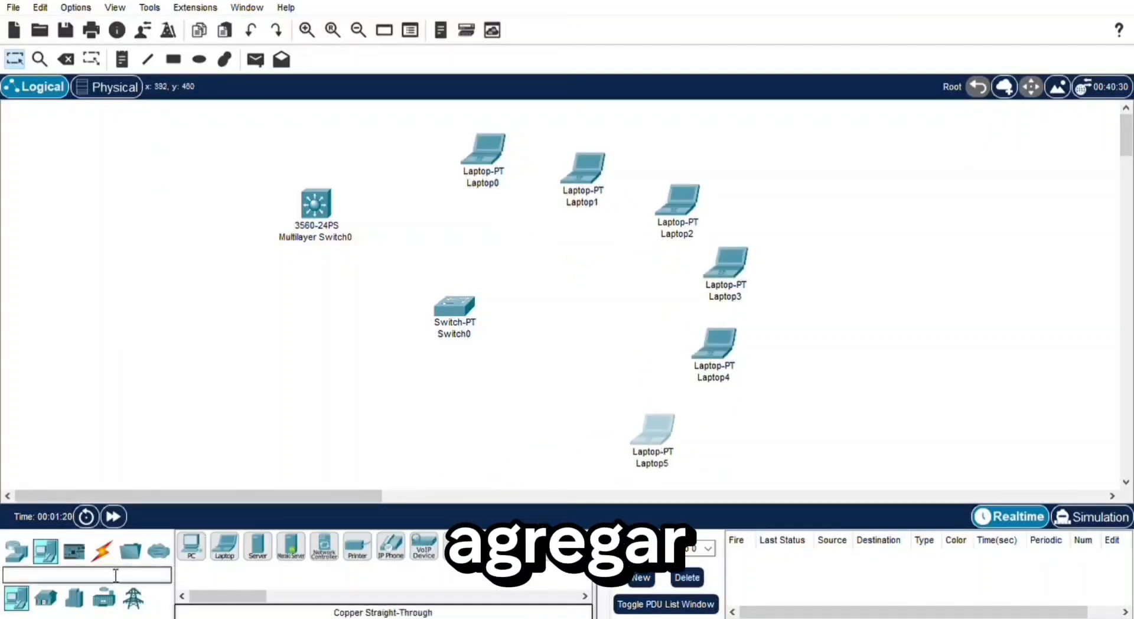
- Add three WRT300N wireless routers in a descending row below Switch0, with the second one nudged closer to the first
left_click(16, 551)
left_click(117, 600)
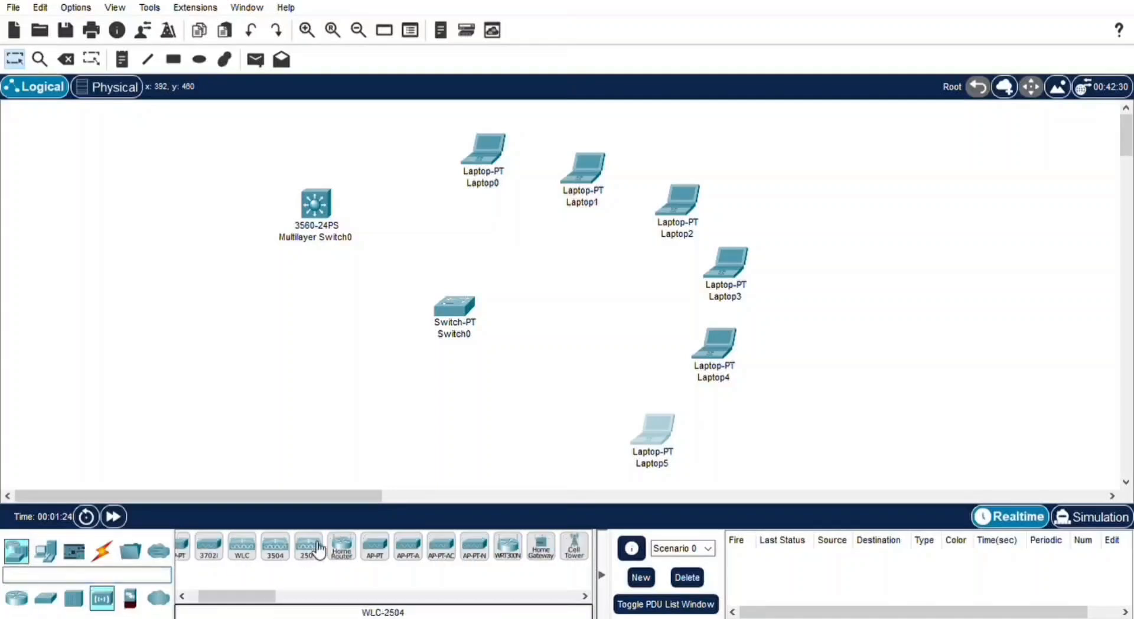
left_click(509, 545)
left_click(303, 393)
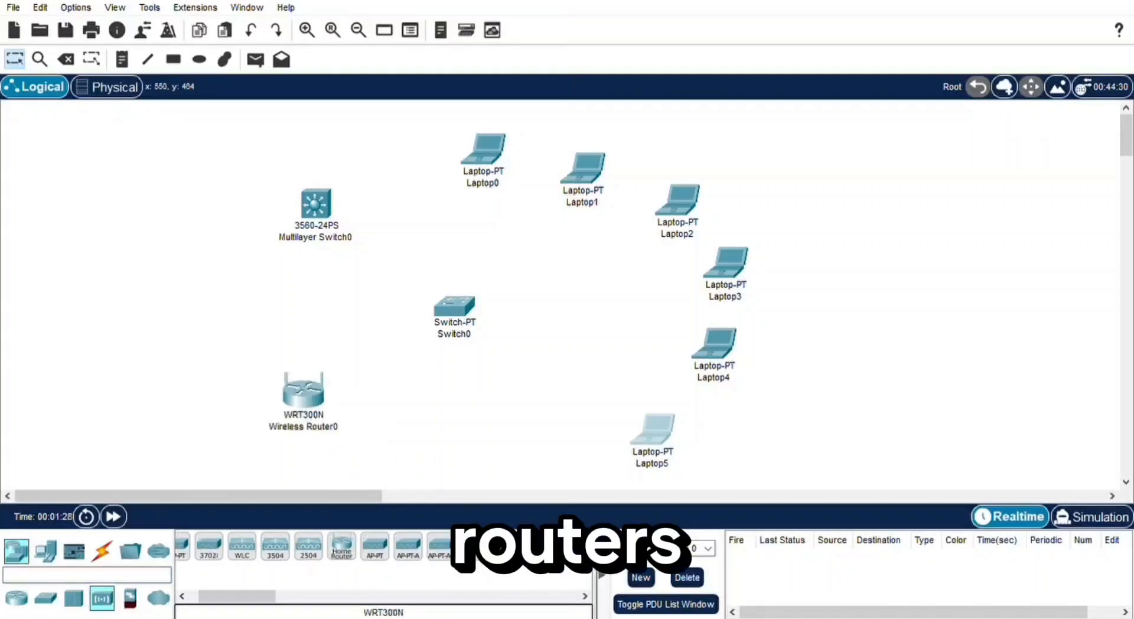
left_click_drag(508, 547, 535, 463)
left_click(405, 428)
left_click_drag(401, 422, 382, 426)
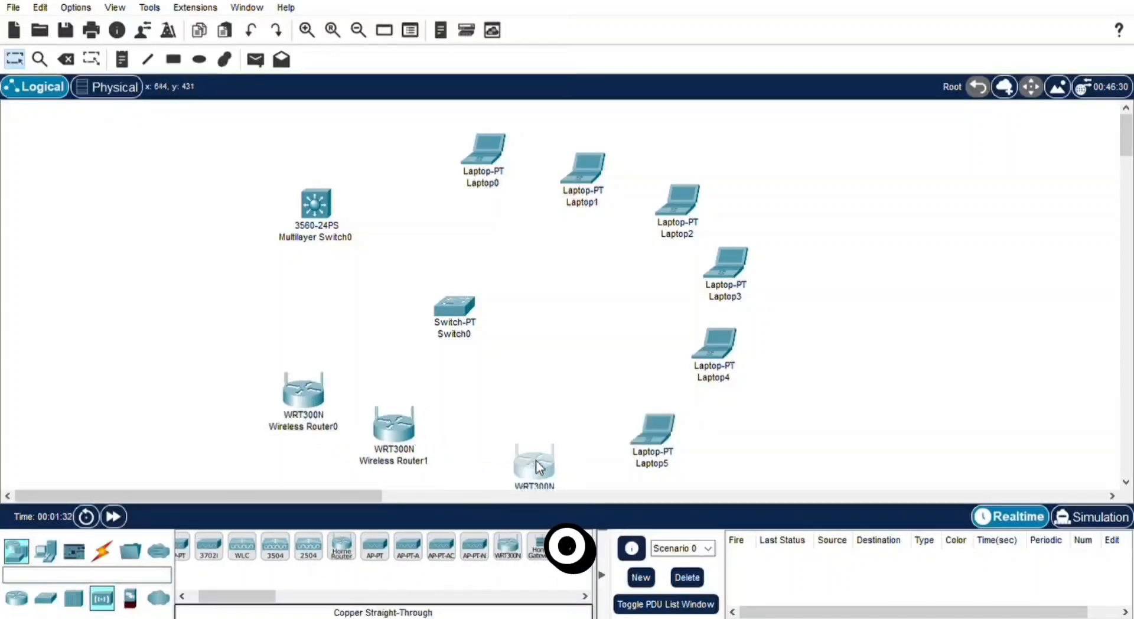
- Move the three wireless routers closer together so they form a tighter row below and to the left of Switch0
left_click_drag(533, 460, 483, 454)
left_click_drag(315, 392, 319, 377)
left_click_drag(405, 435, 382, 435)
left_click_drag(483, 456, 460, 438)
- Connect Multilayer Switch0 and Laptop0 to Switch0 with copper straight-through cables
left_click(102, 550)
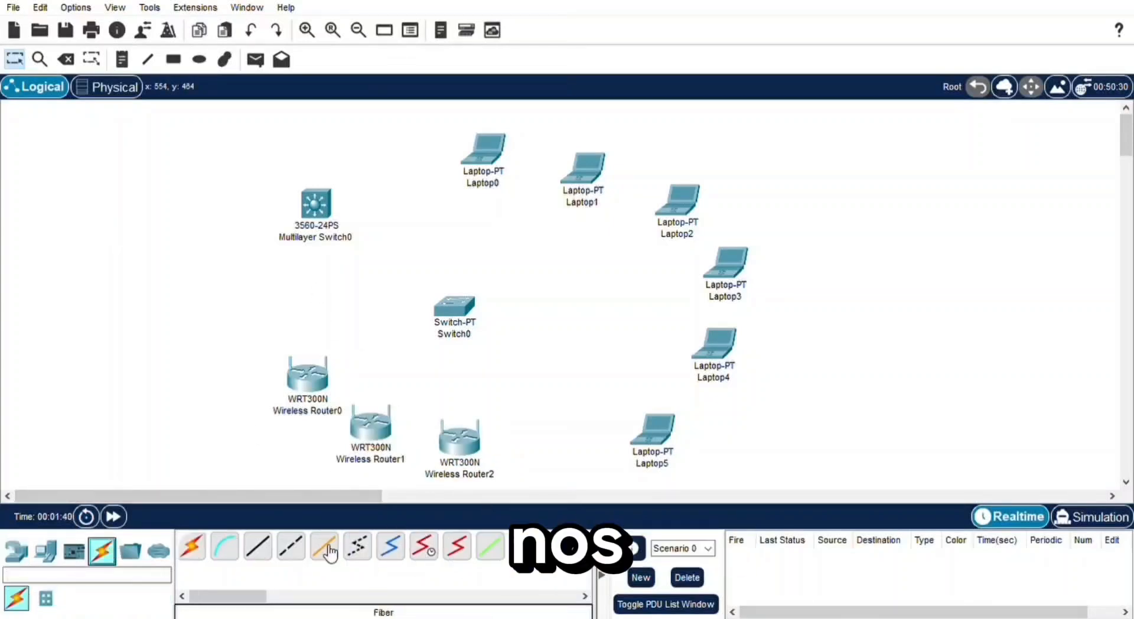
left_click(272, 551)
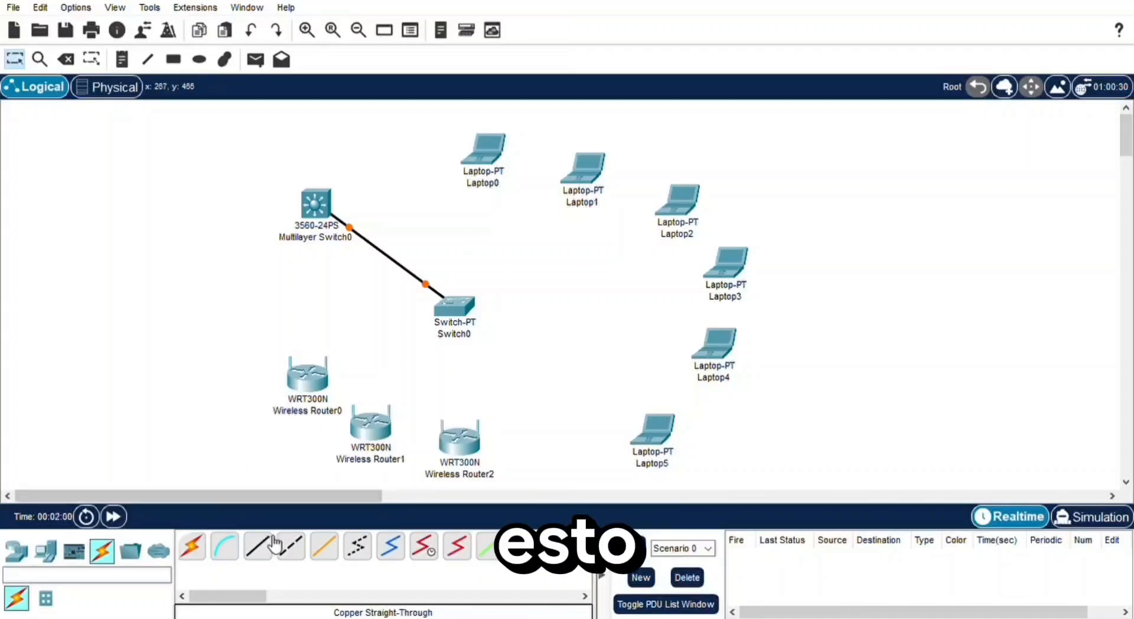
left_click(265, 544)
left_click(472, 310)
left_click(524, 339)
left_click(495, 149)
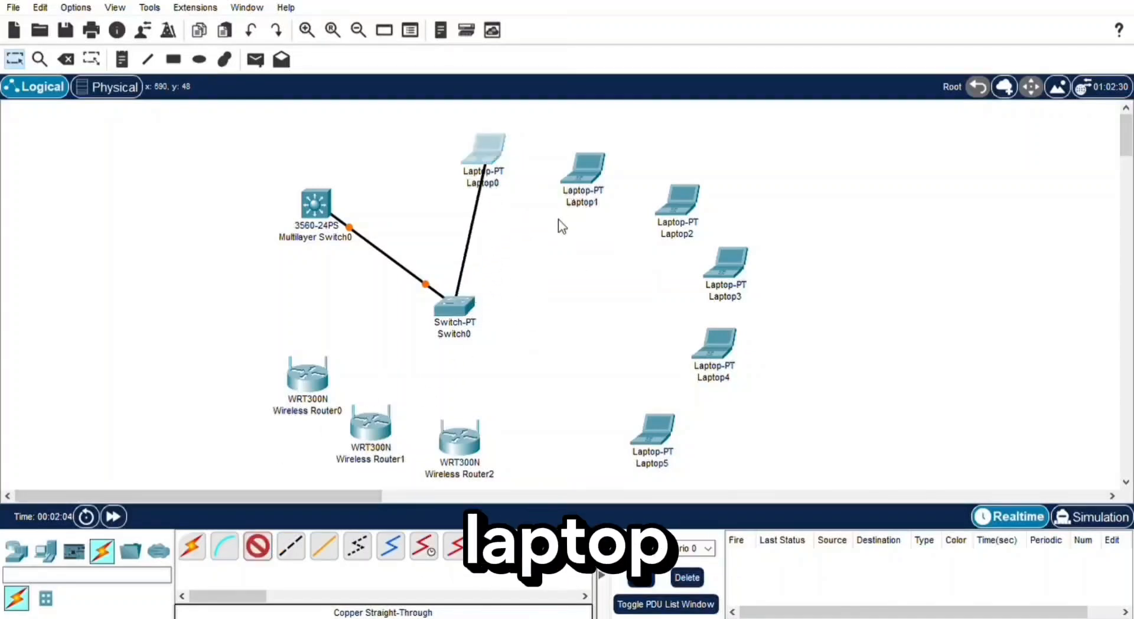
left_click(558, 212)
- Connect Laptop1 and Laptop2 to Switch0 with copper straight-through cables
left_click(266, 544)
left_click(469, 311)
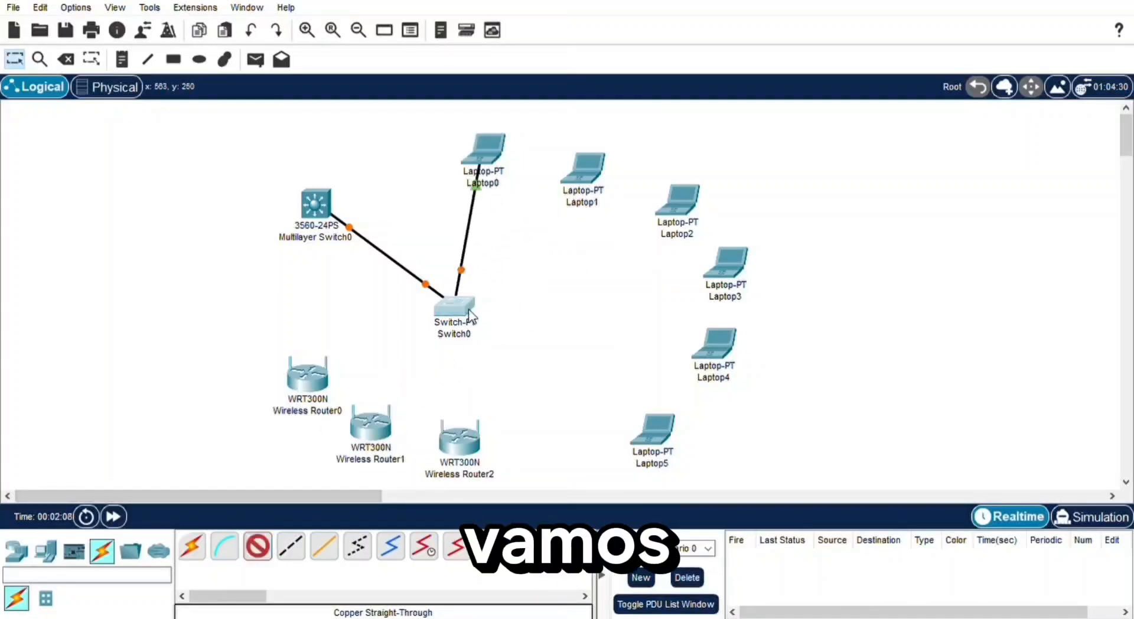
left_click(535, 341)
left_click(592, 182)
left_click(629, 229)
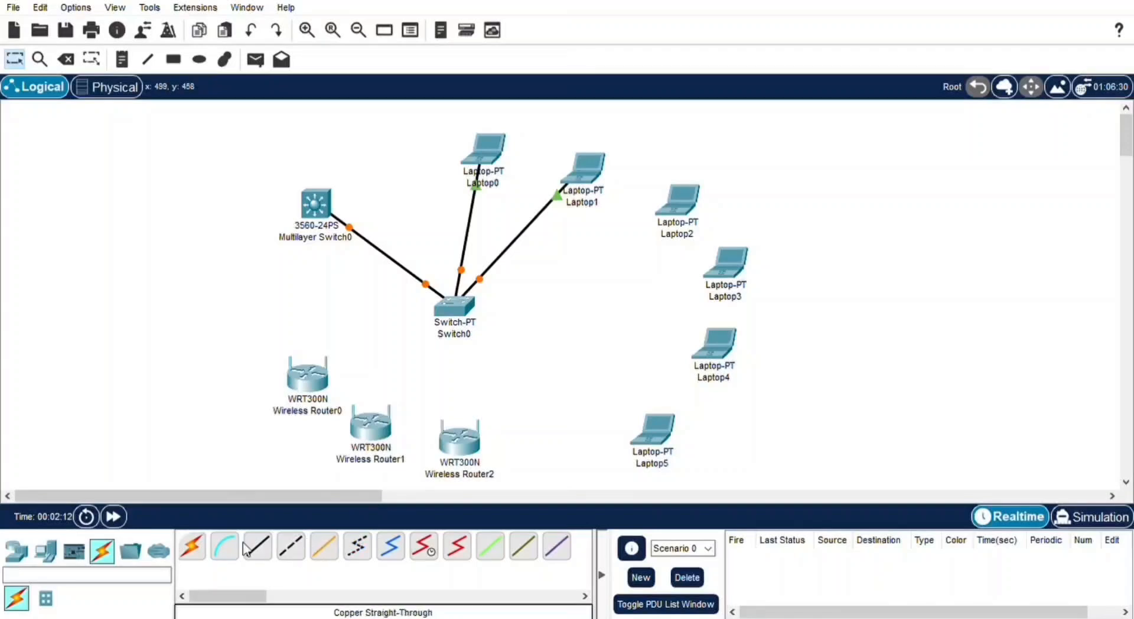
left_click(493, 337)
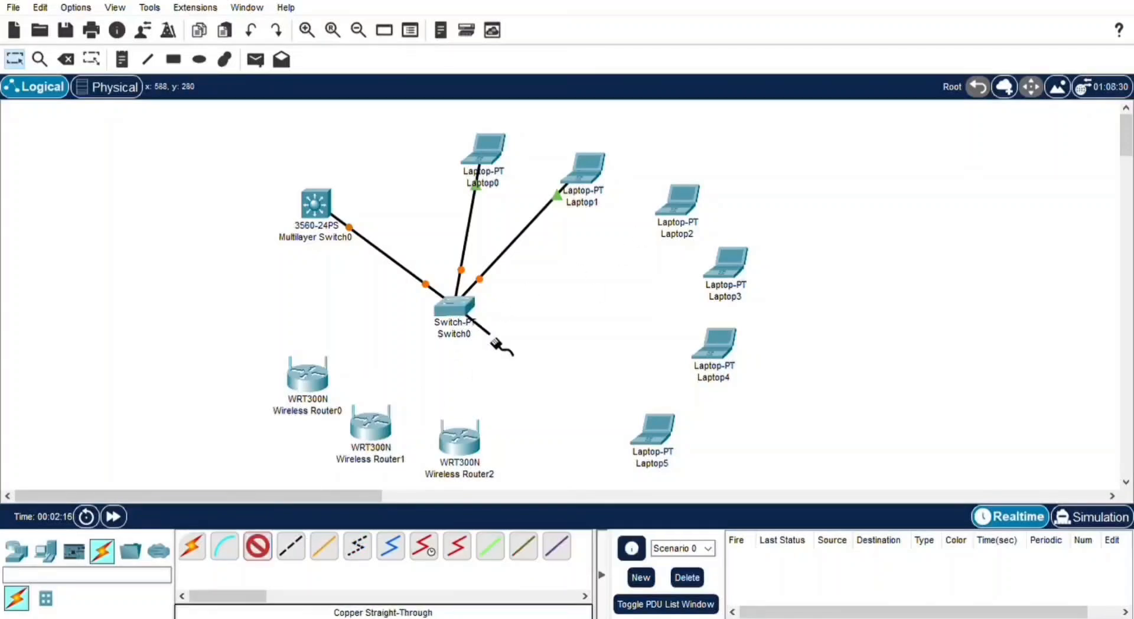
left_click(675, 213)
left_click(716, 283)
- Open Switch0's physical device view and power the switch off
left_click(257, 546)
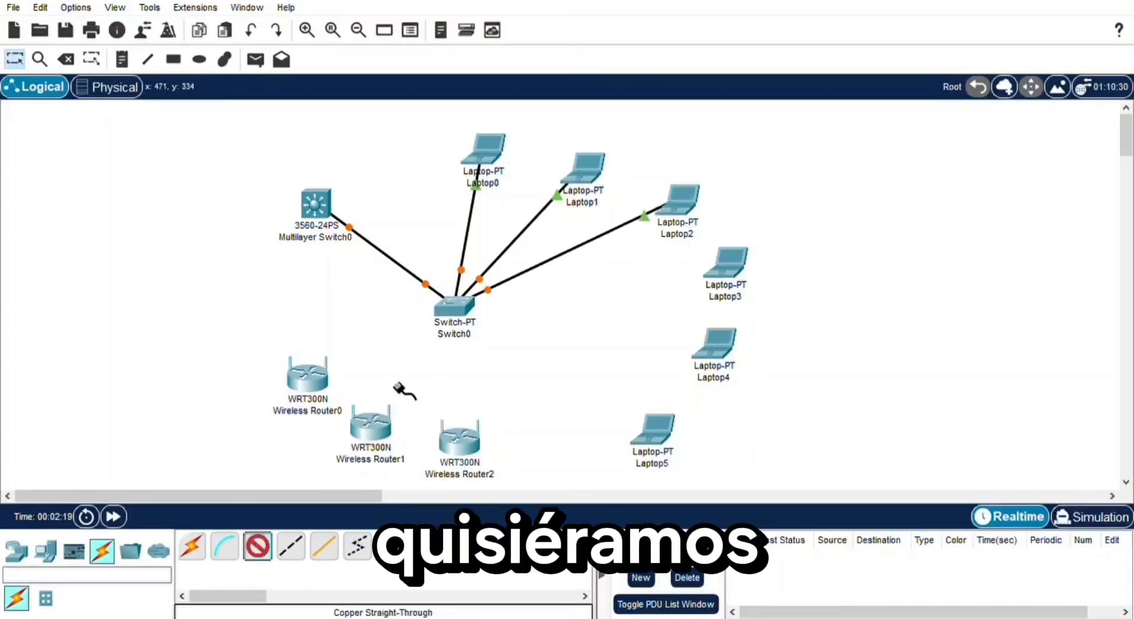
left_click(448, 317)
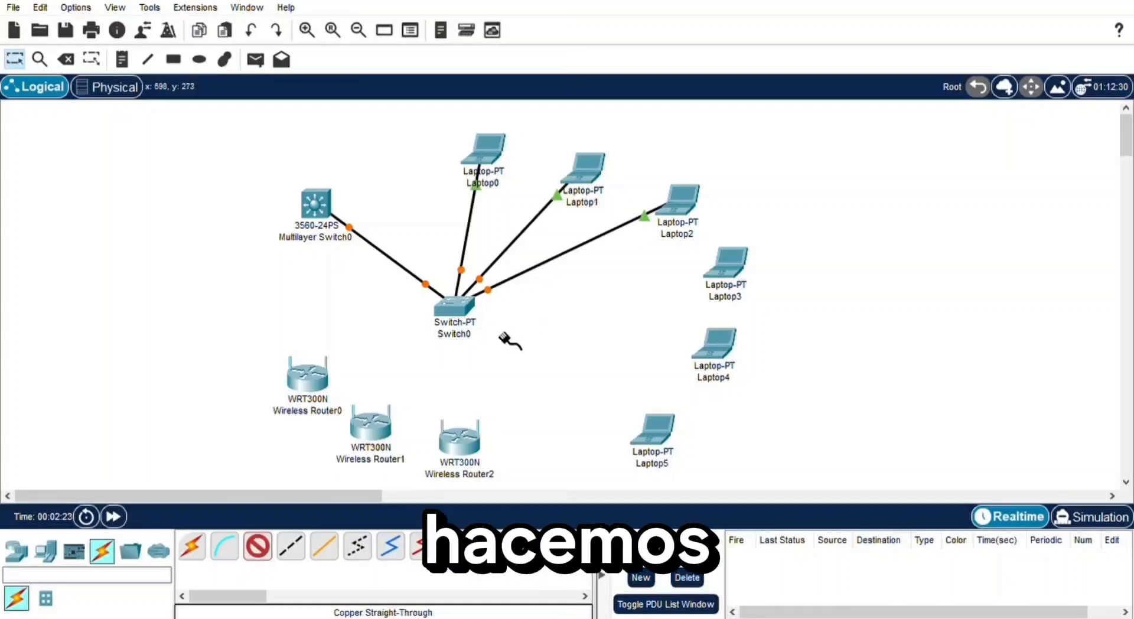
left_click(443, 308)
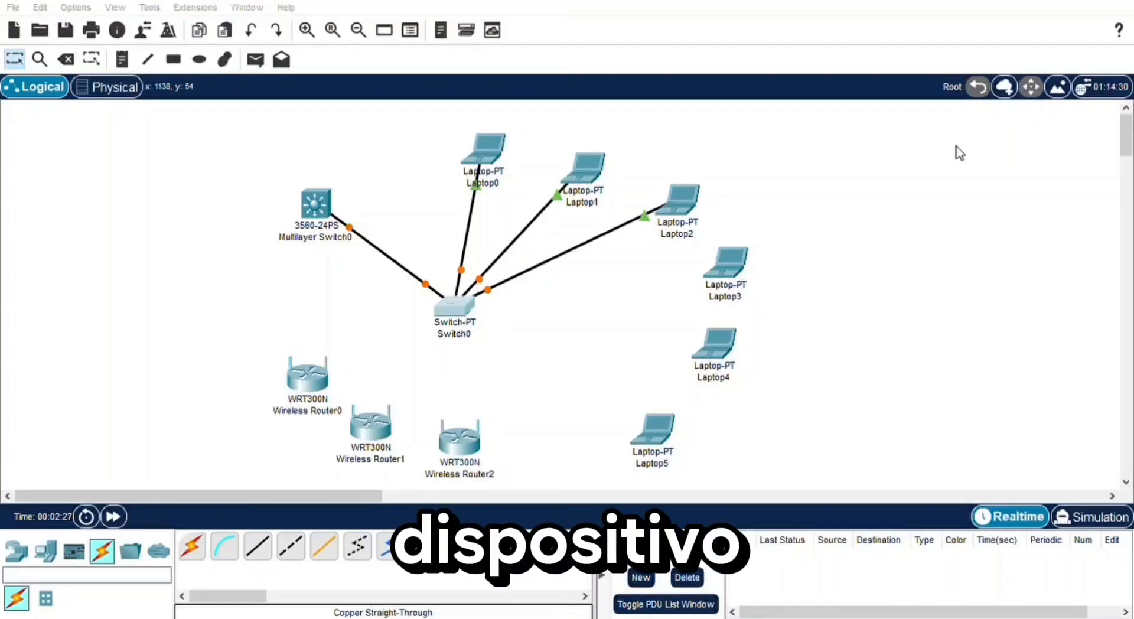
left_click(759, 188)
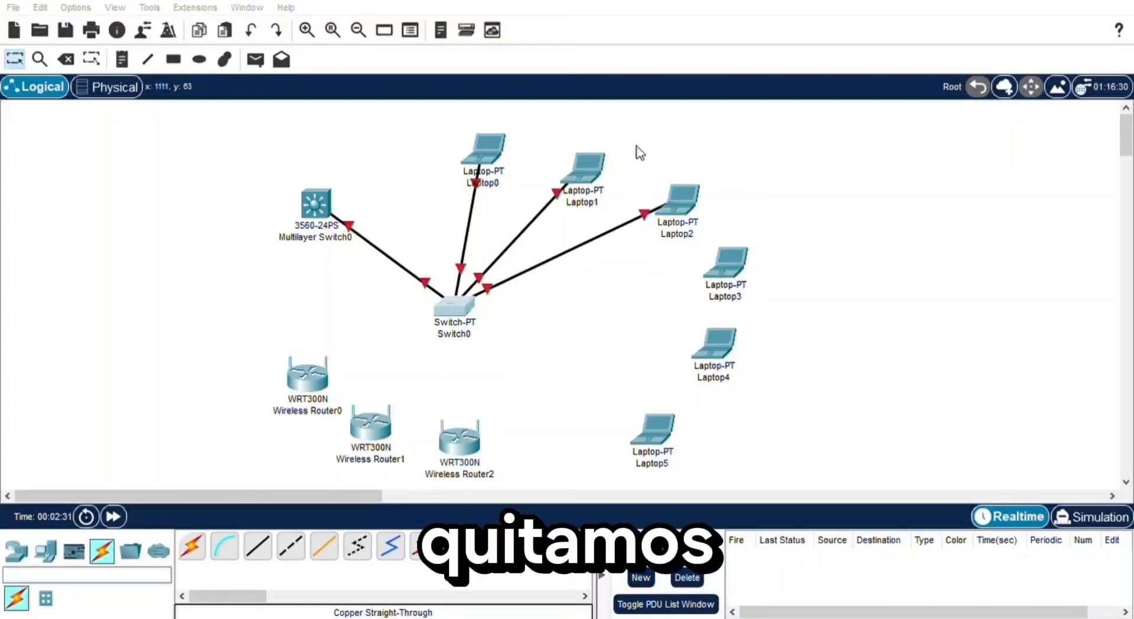
- Install additional port modules in Switch0's empty expansion slots
left_click_drag(855, 511, 634, 145)
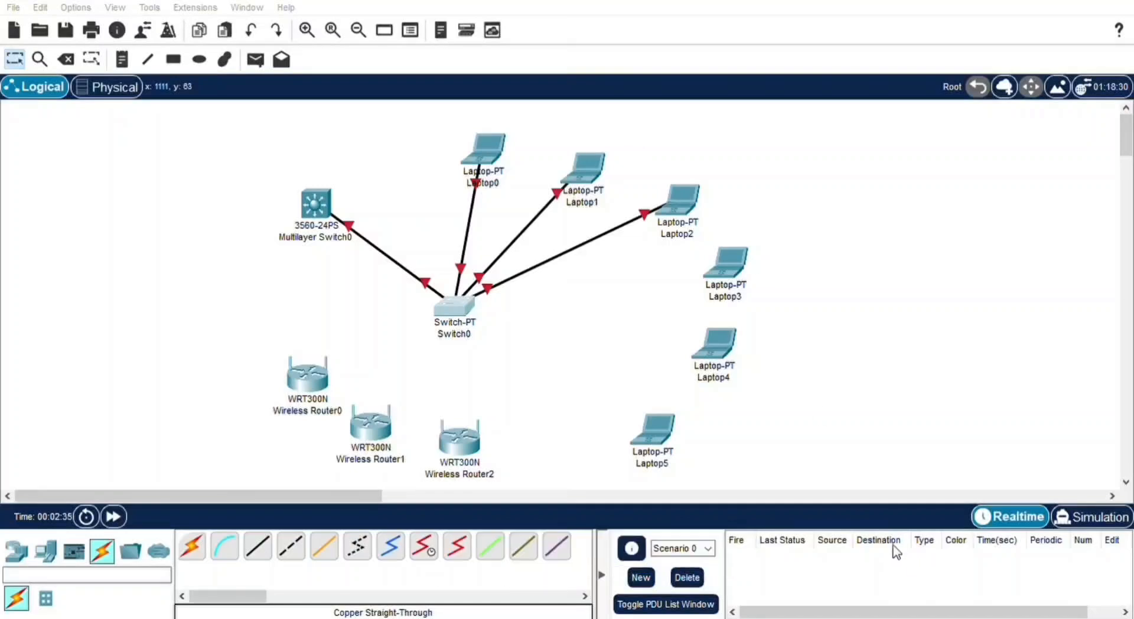
left_click_drag(891, 543, 618, 186)
left_click_drag(879, 531, 620, 180)
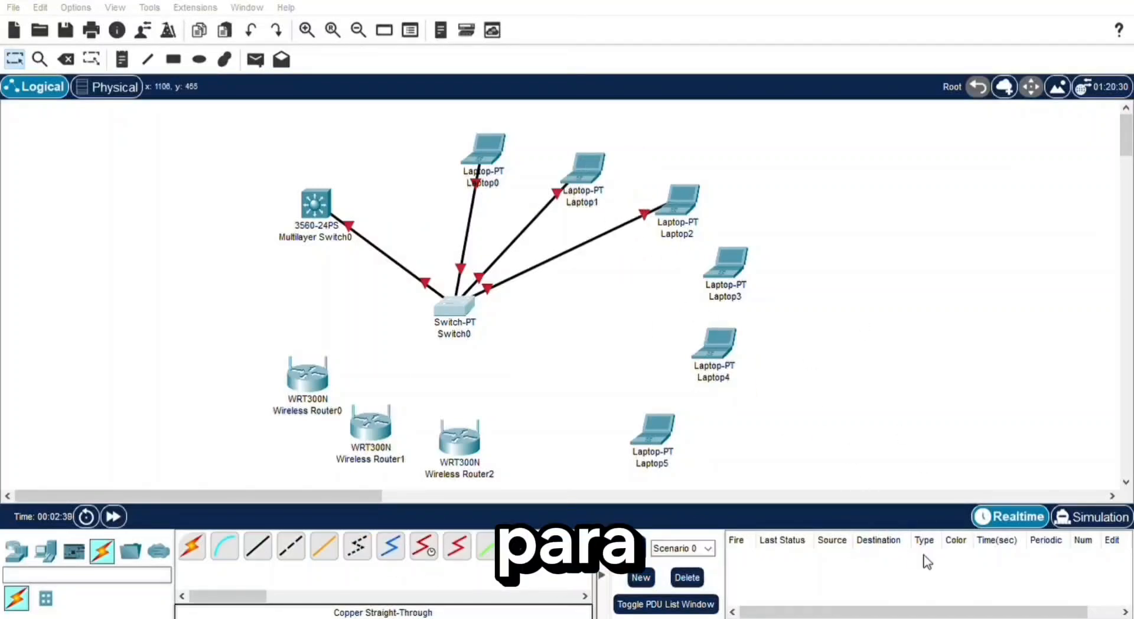
left_click_drag(854, 535, 571, 173)
left_click_drag(866, 526, 550, 208)
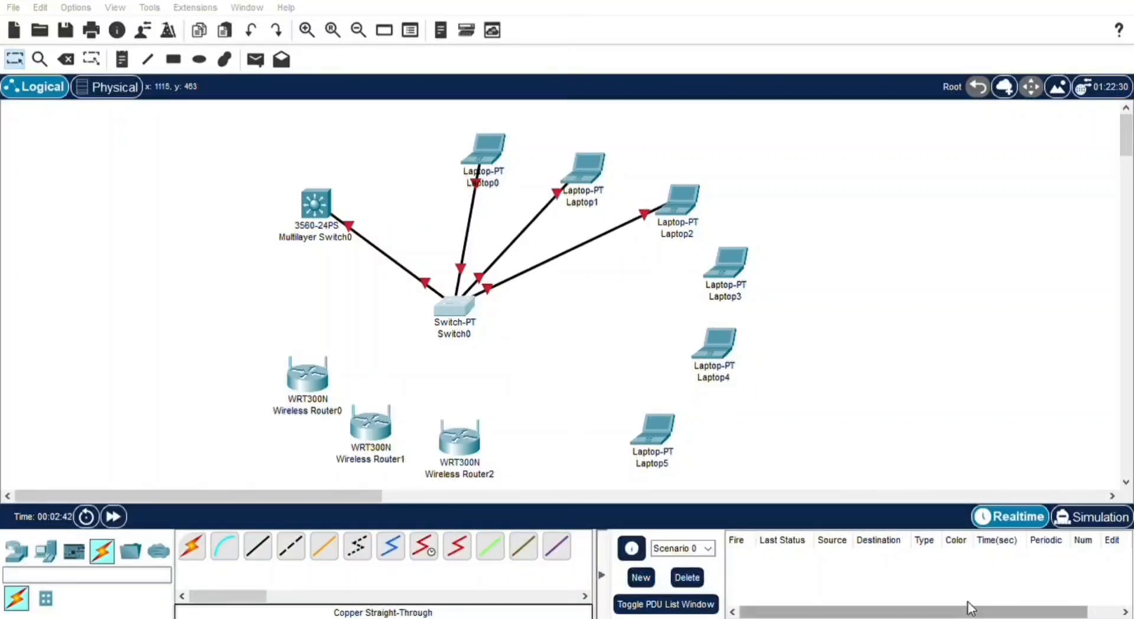
left_click_drag(886, 544, 549, 198)
left_click_drag(867, 528, 515, 172)
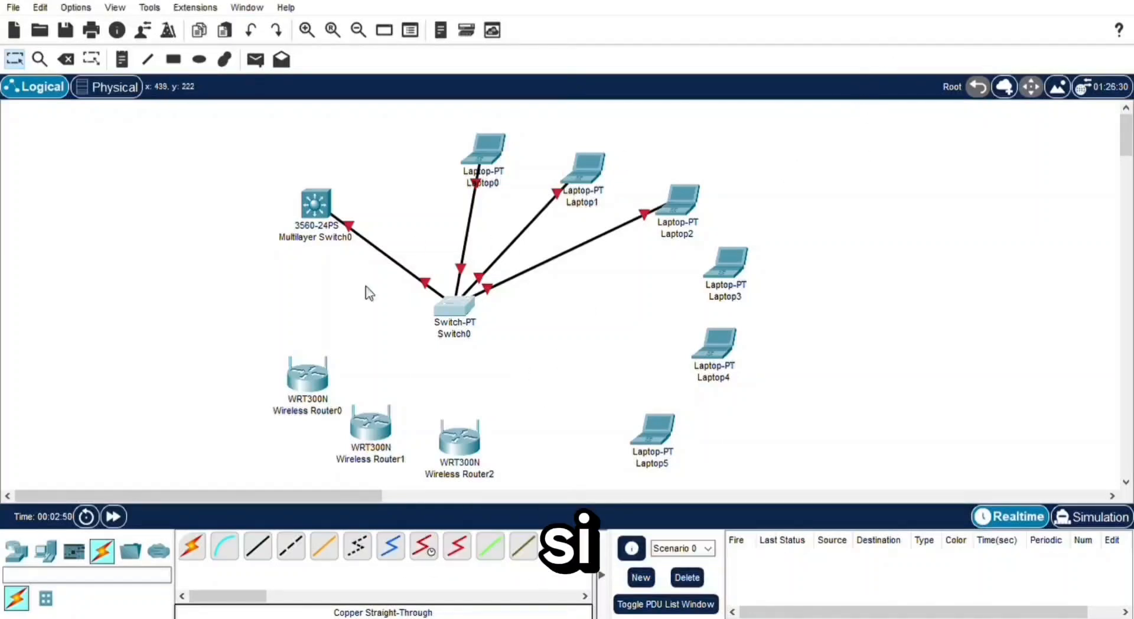
- Connect Laptop3, Laptop4 and Laptop5 to Switch0 with copper straight-through cables
left_click(257, 547)
left_click(469, 322)
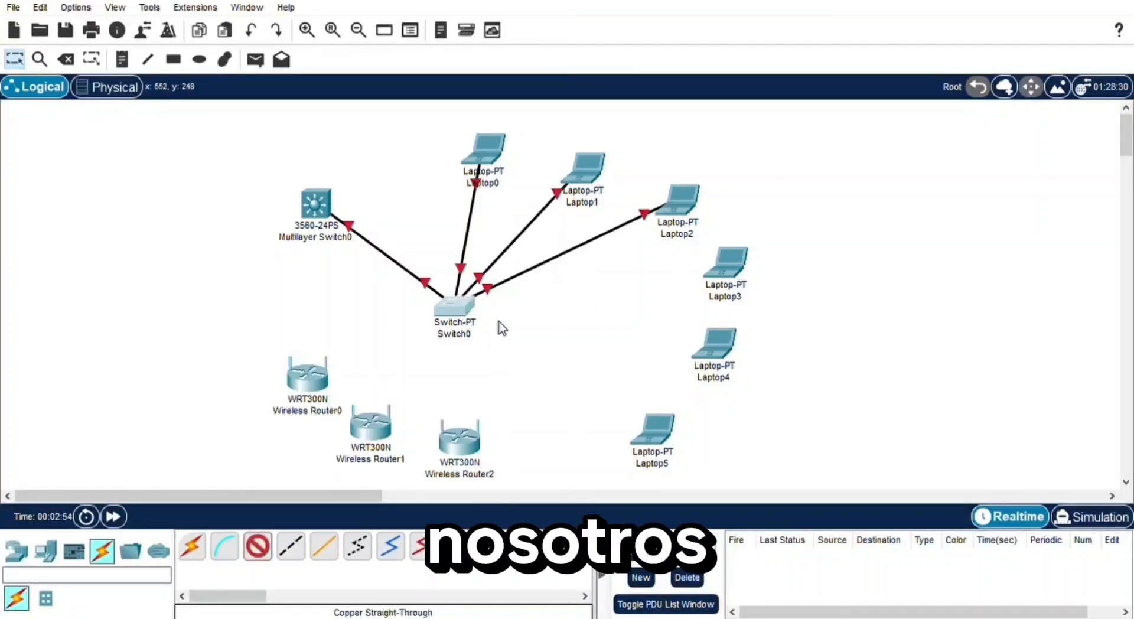
left_click(739, 282)
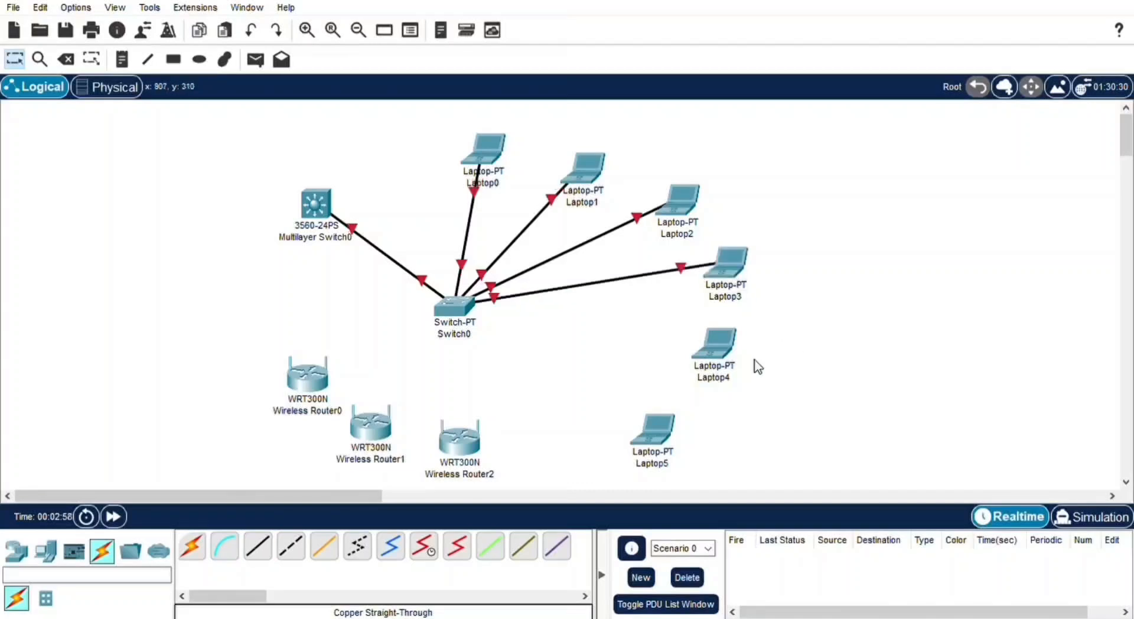
left_click(257, 546)
left_click(467, 319)
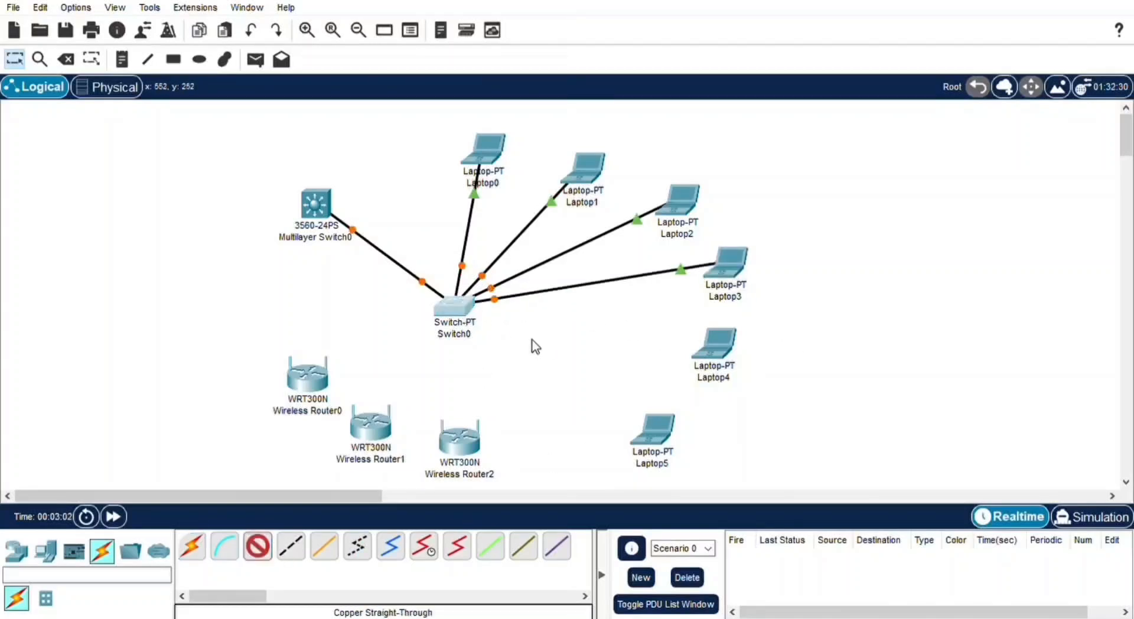
left_click(715, 349)
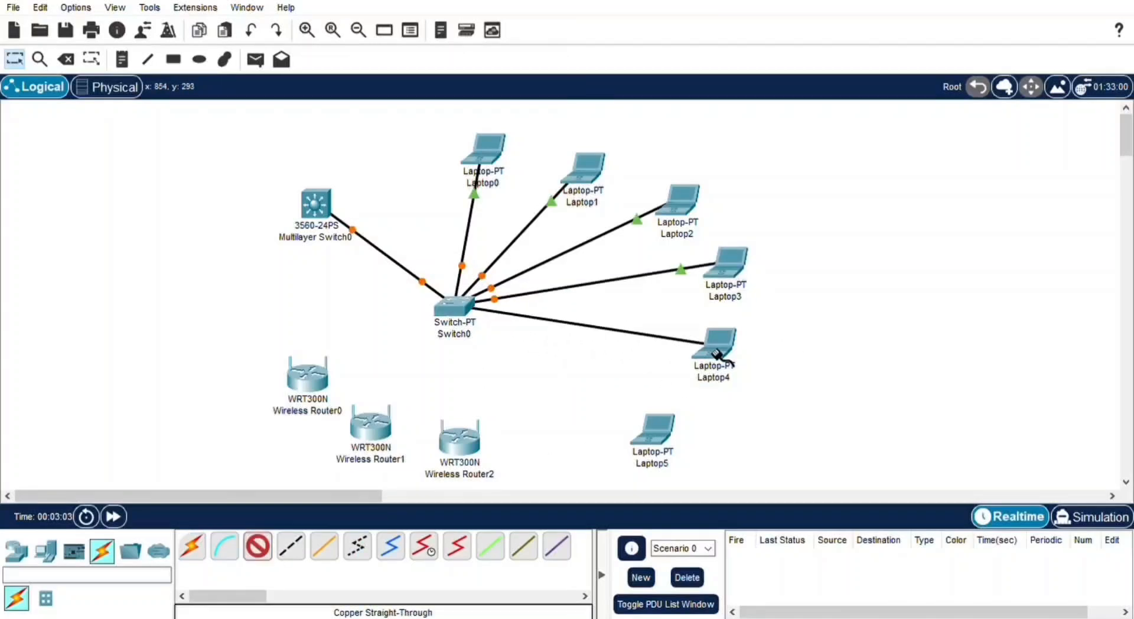
left_click(255, 544)
left_click(455, 305)
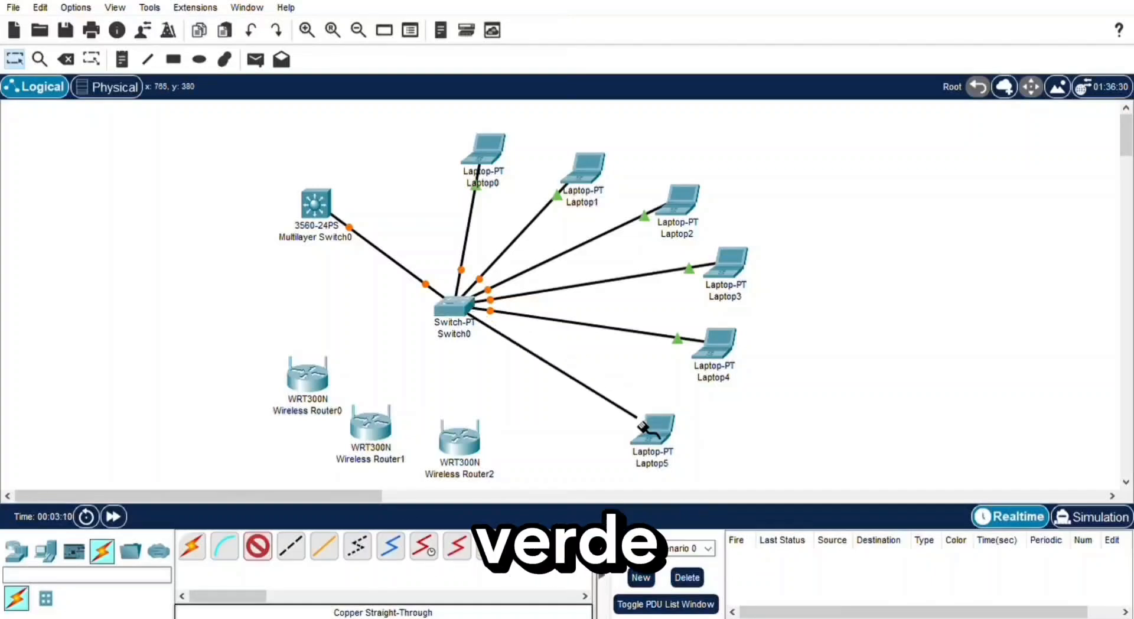
left_click(644, 428)
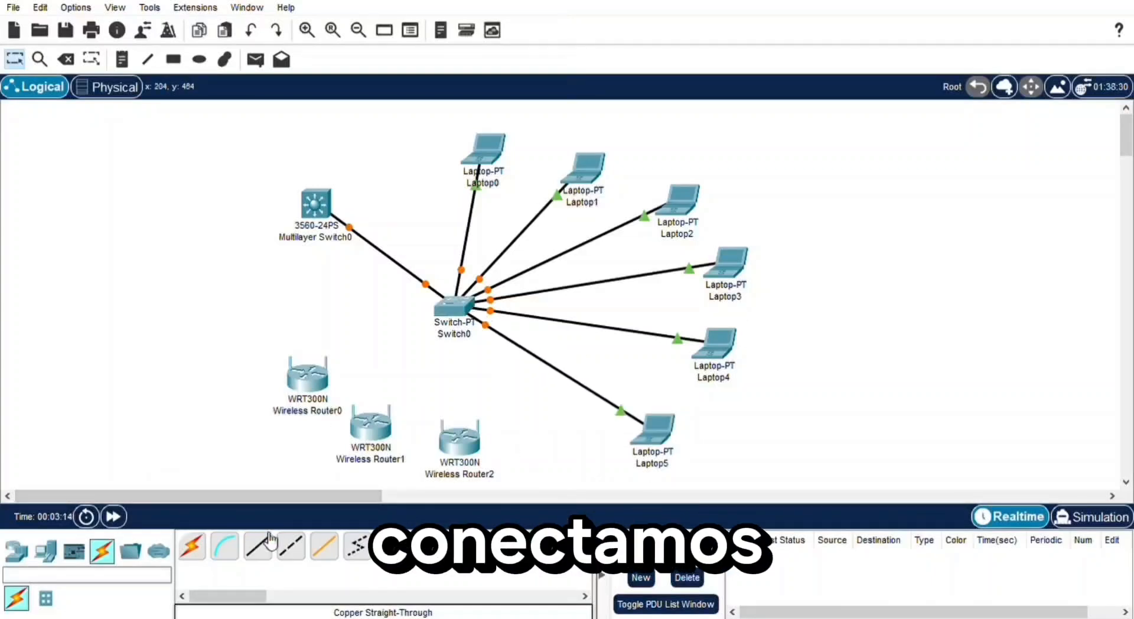
- Connect Wireless Router0, Wireless Router1 and Wireless Router2 to Switch0 with copper straight-through cables
left_click(258, 546)
left_click(454, 306)
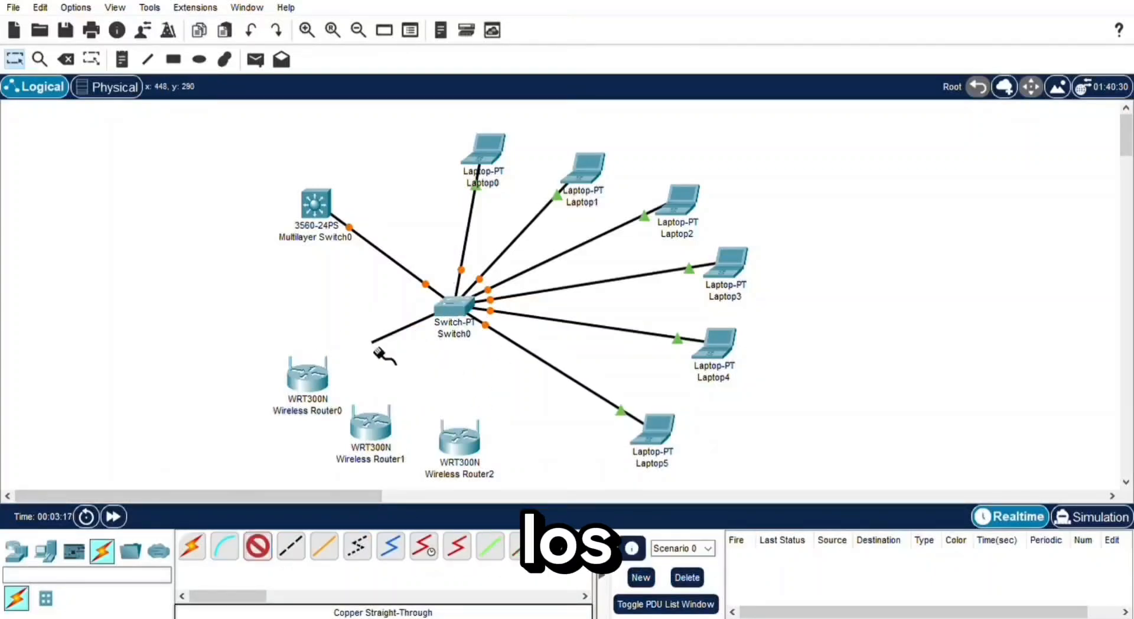
left_click(308, 373)
left_click(257, 546)
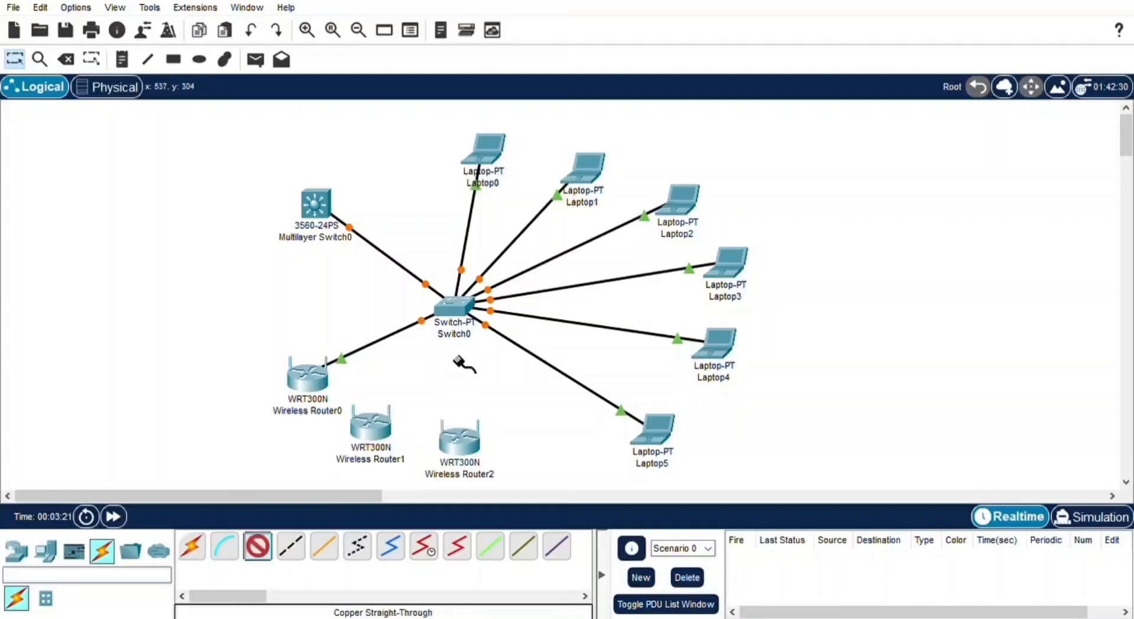
left_click(454, 306)
left_click(370, 425)
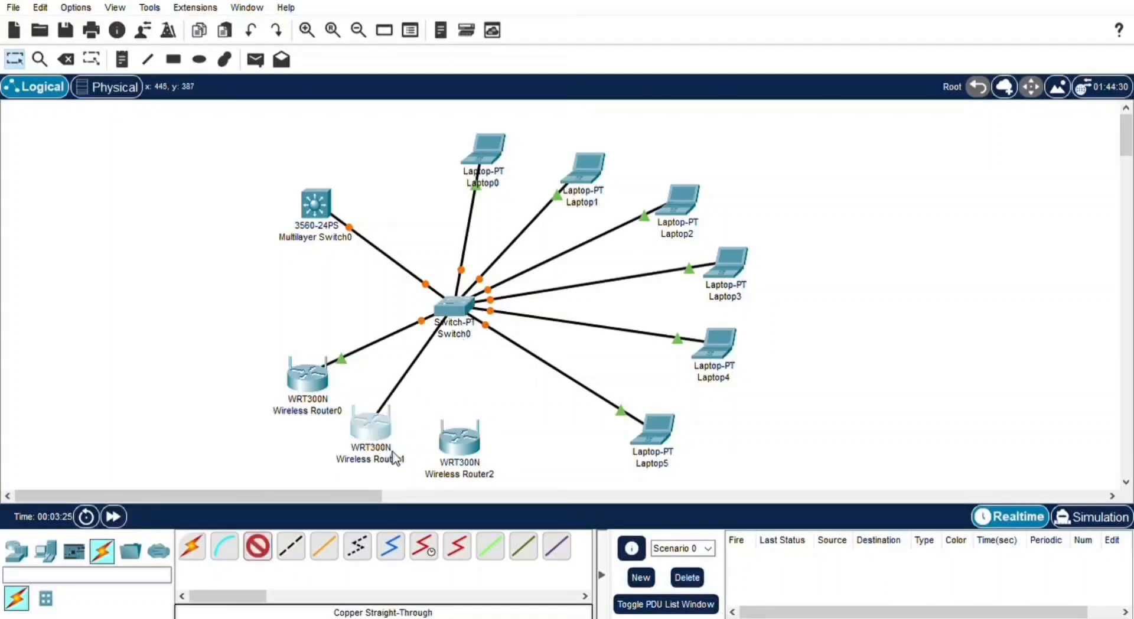
left_click(258, 546)
left_click(482, 307)
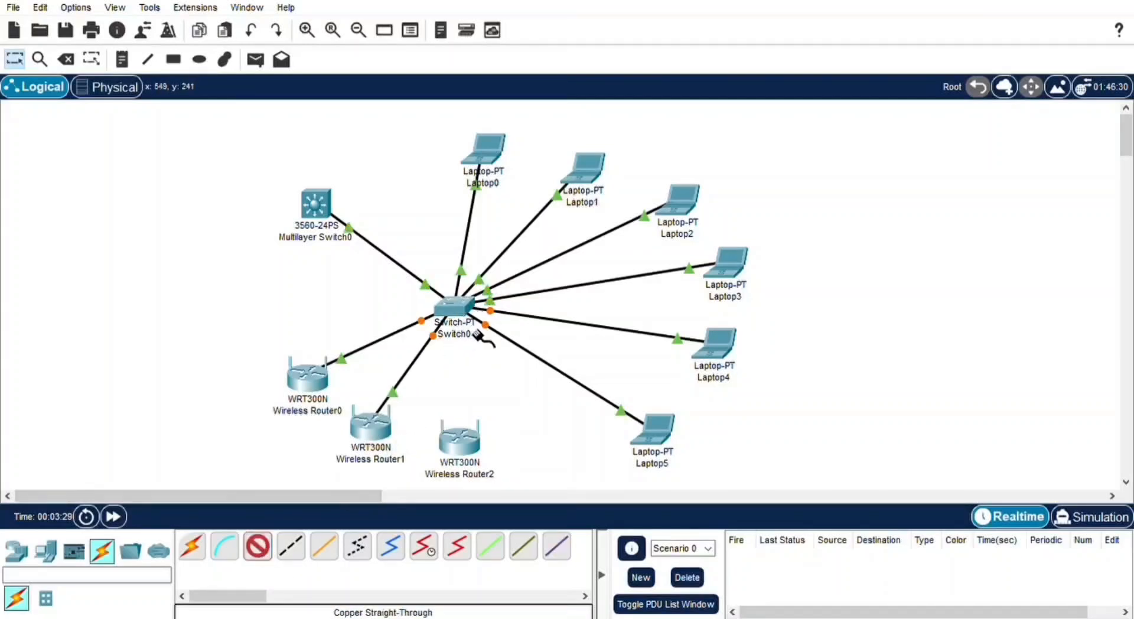
left_click(459, 442)
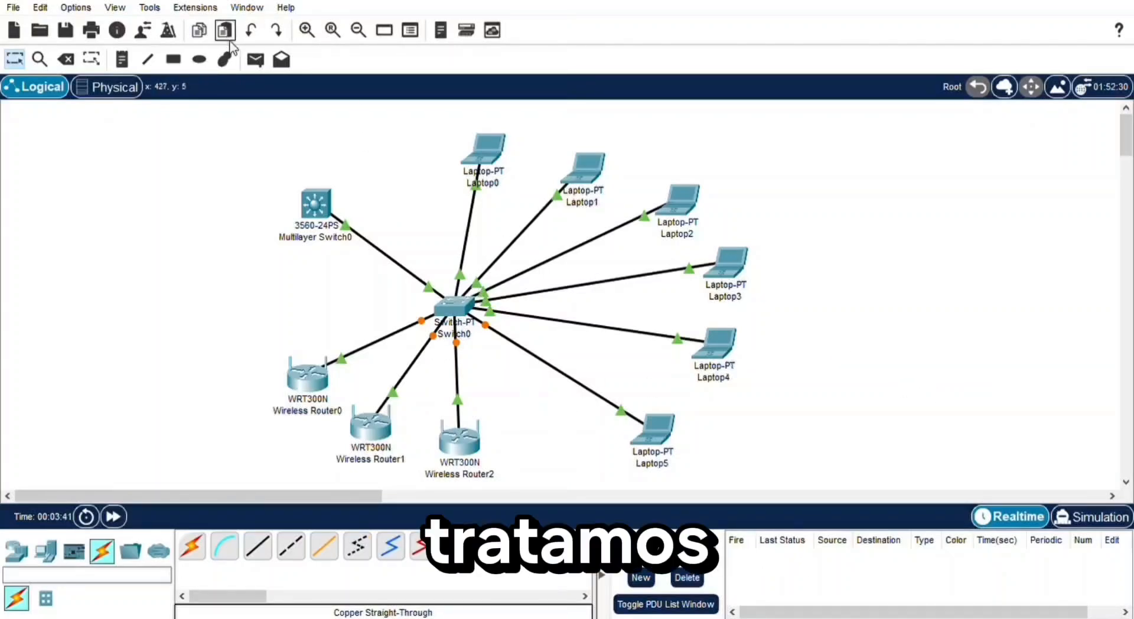
- Send a simple PDU from Multilayer Switch0 to Wireless Router2 to test the connection
left_click(256, 60)
left_click(316, 204)
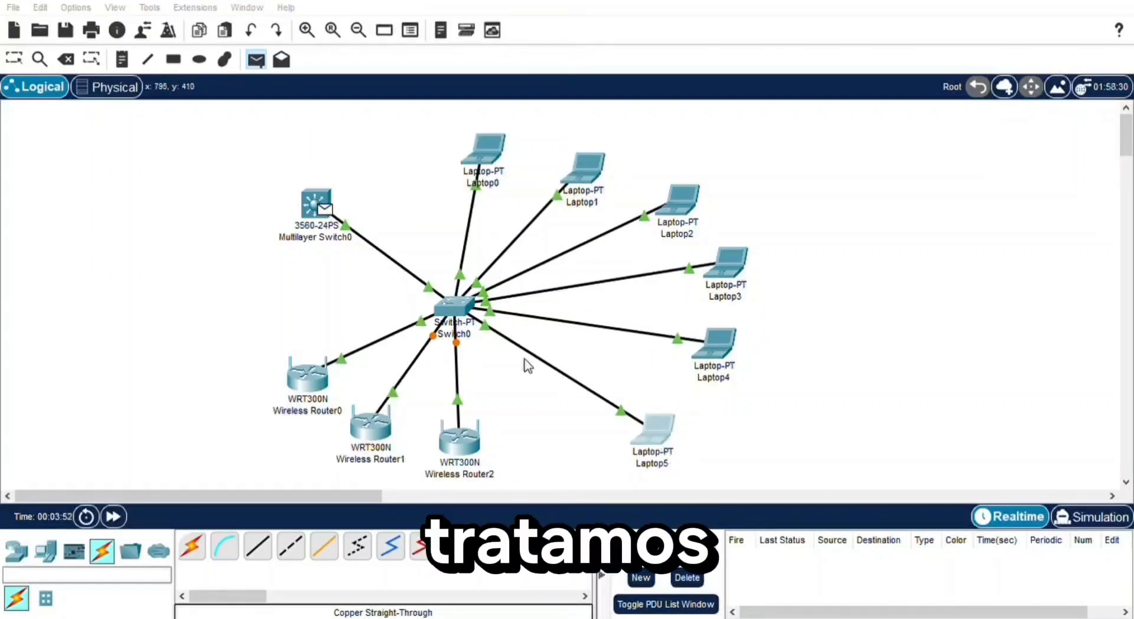
left_click(467, 437)
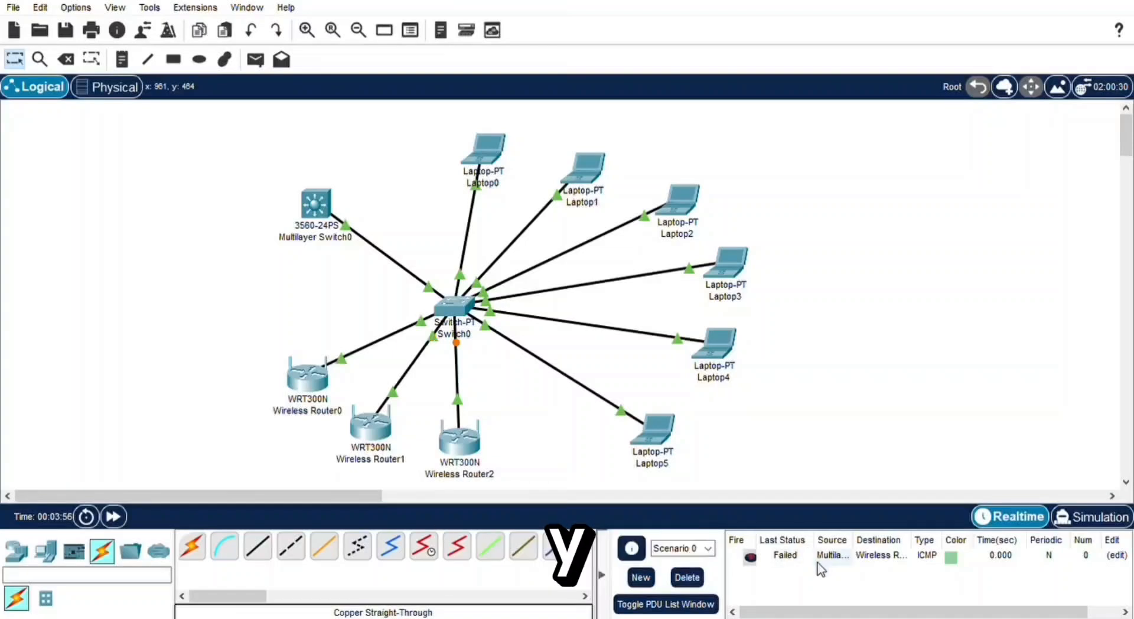
- Try to send a simple PDU starting from Laptop1
left_click(255, 59)
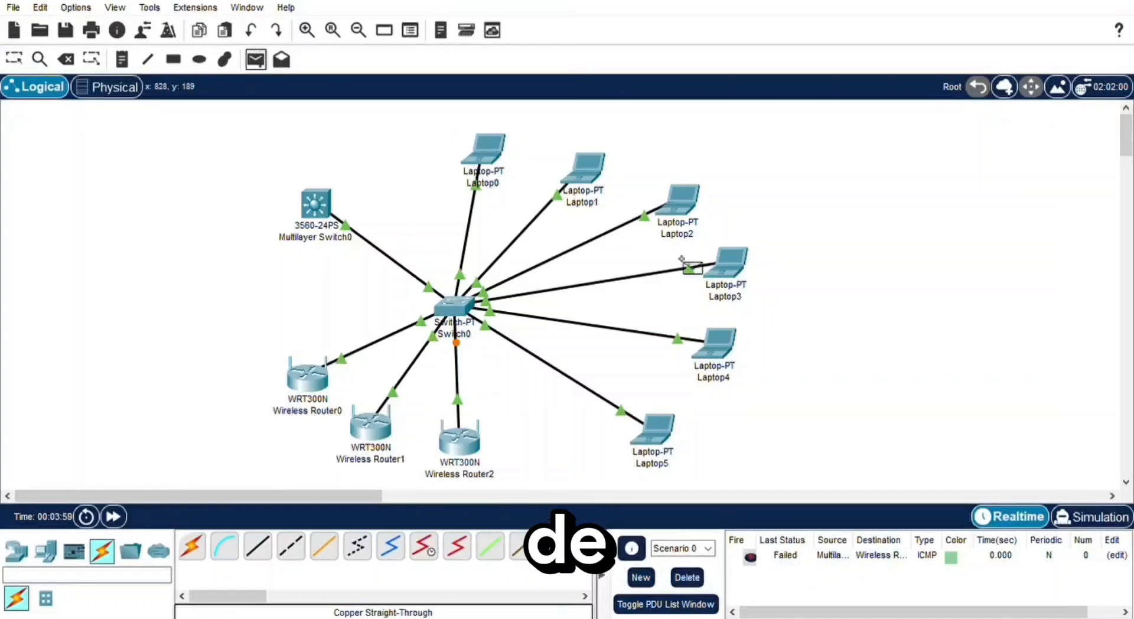
left_click(587, 171)
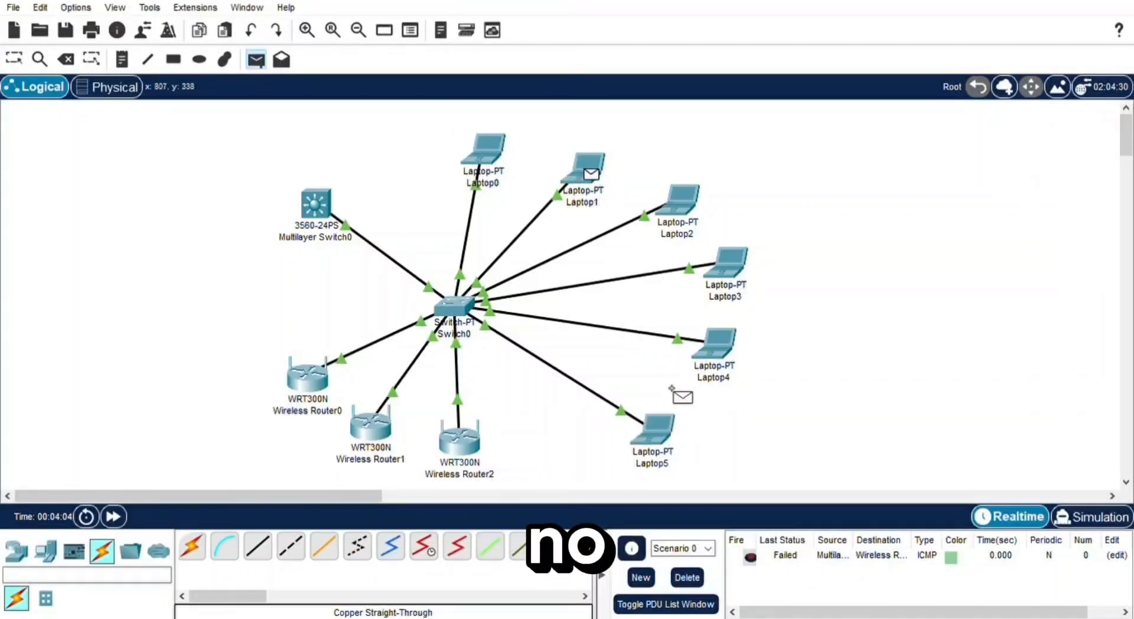
left_click(256, 60)
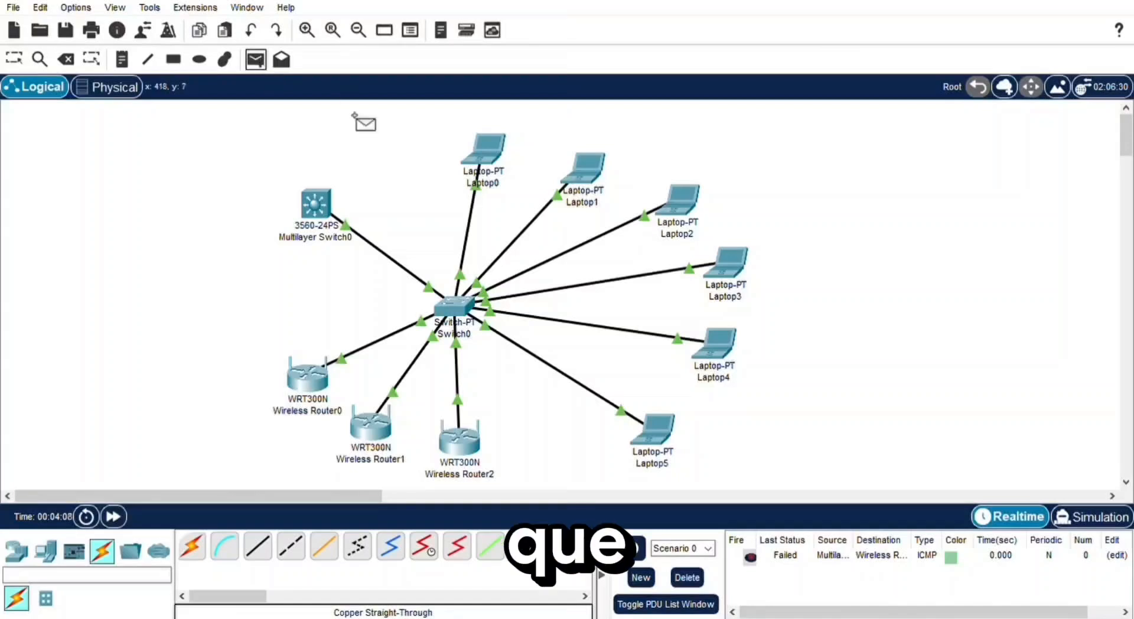
key("Escape")
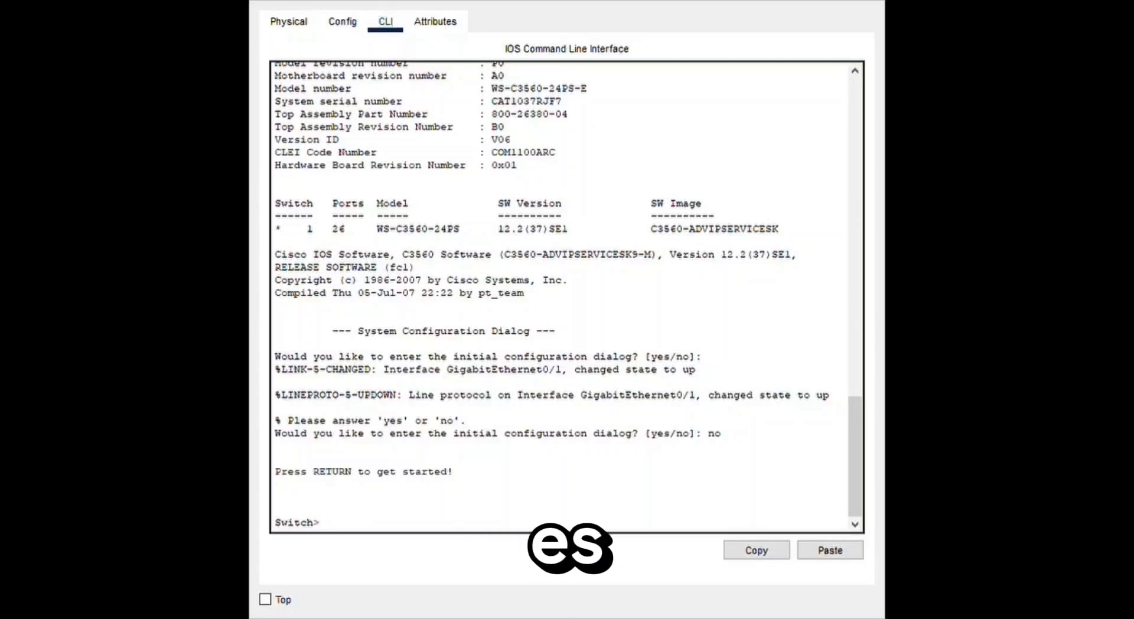
- Paste the basic CLI configuration into the multilayer switch: hostname SAEMA-CORE-SW, the enable secret, and a console line 0 password with login
left_click(397, 525)
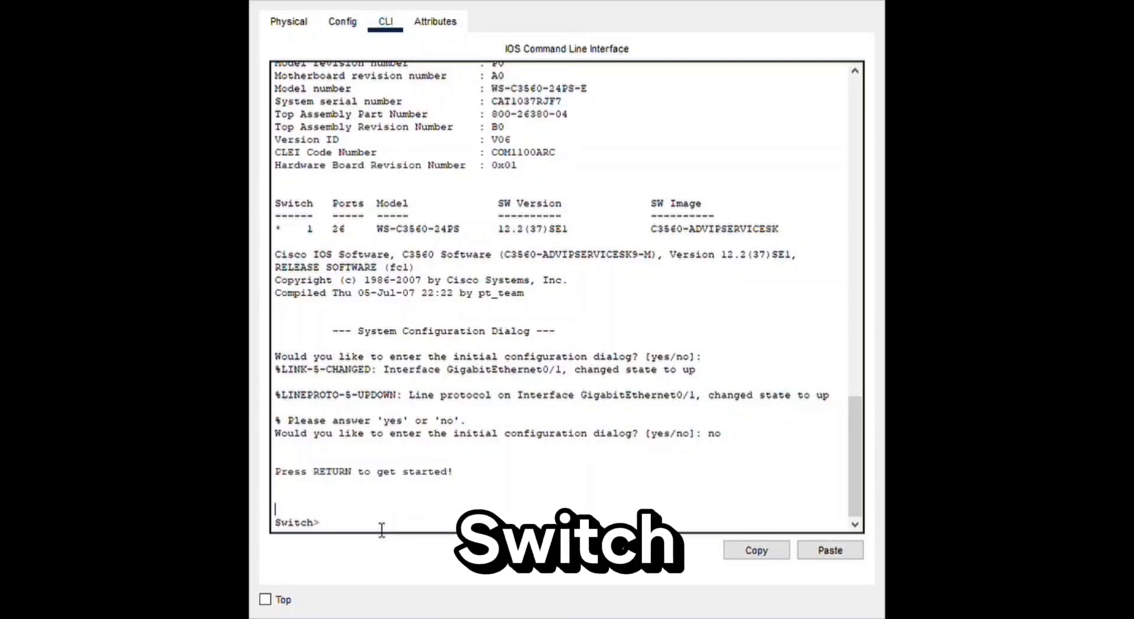
left_click(830, 550)
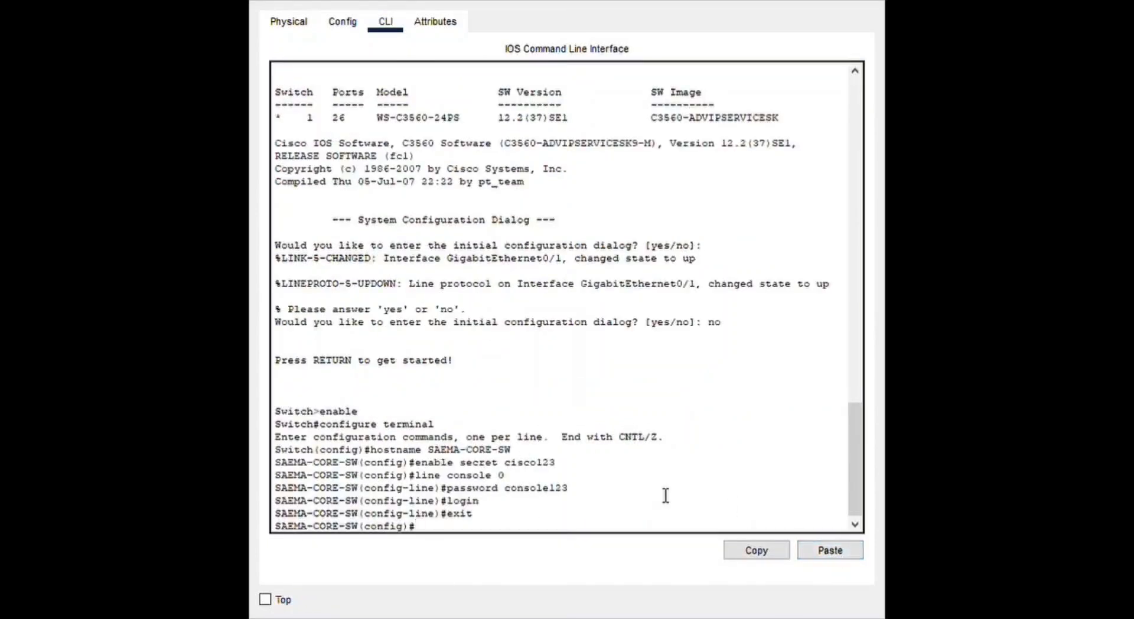
key("Return")
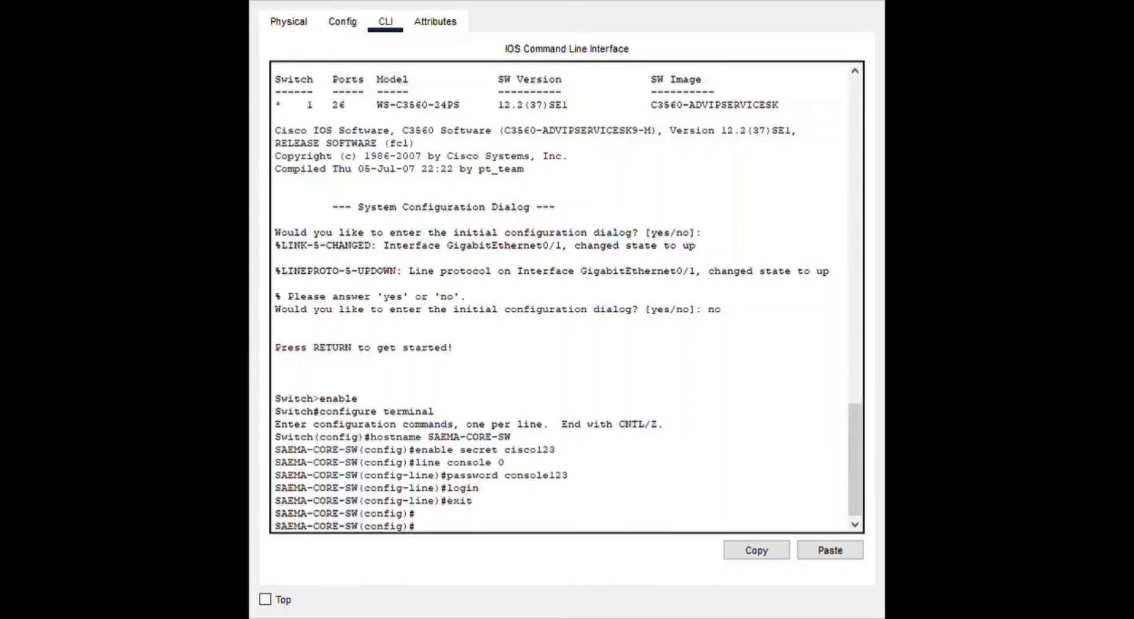
- Paste the commands creating VLAN 10 named SAEMA-USUARIOS and enabling interface vlan 10 with IP address 192.168.10.1 255.255.255.0
left_click(827, 550)
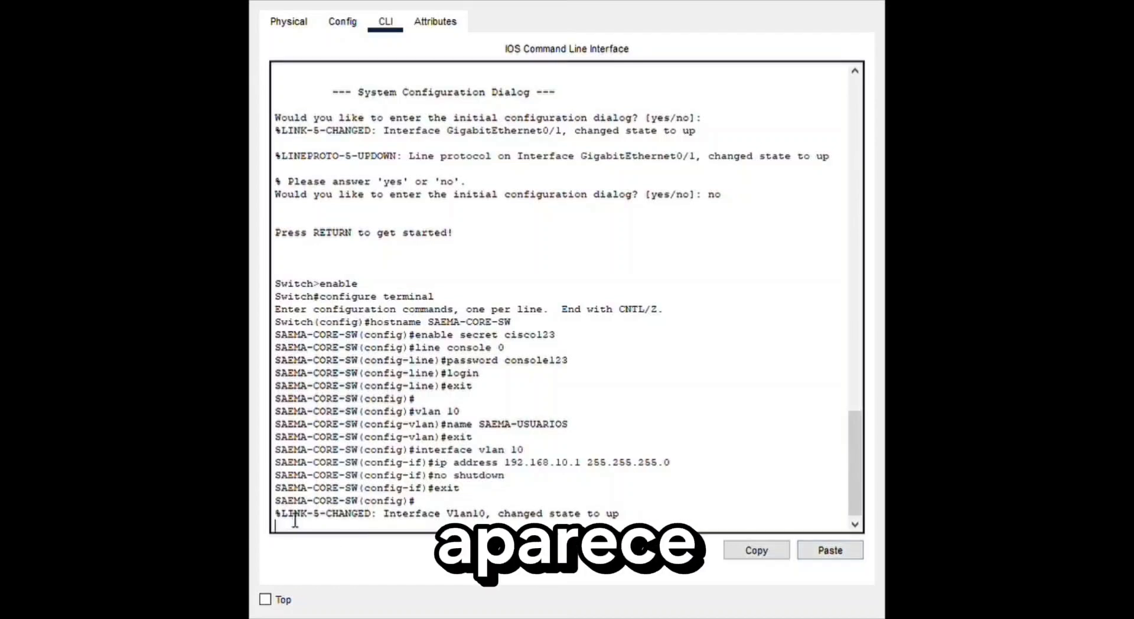
- Paste the commands setting interface fastethernet 0/1 to trunk mode with VLAN 10 allowed and saving the multilayer switch's configuration with write memory
key("Return")
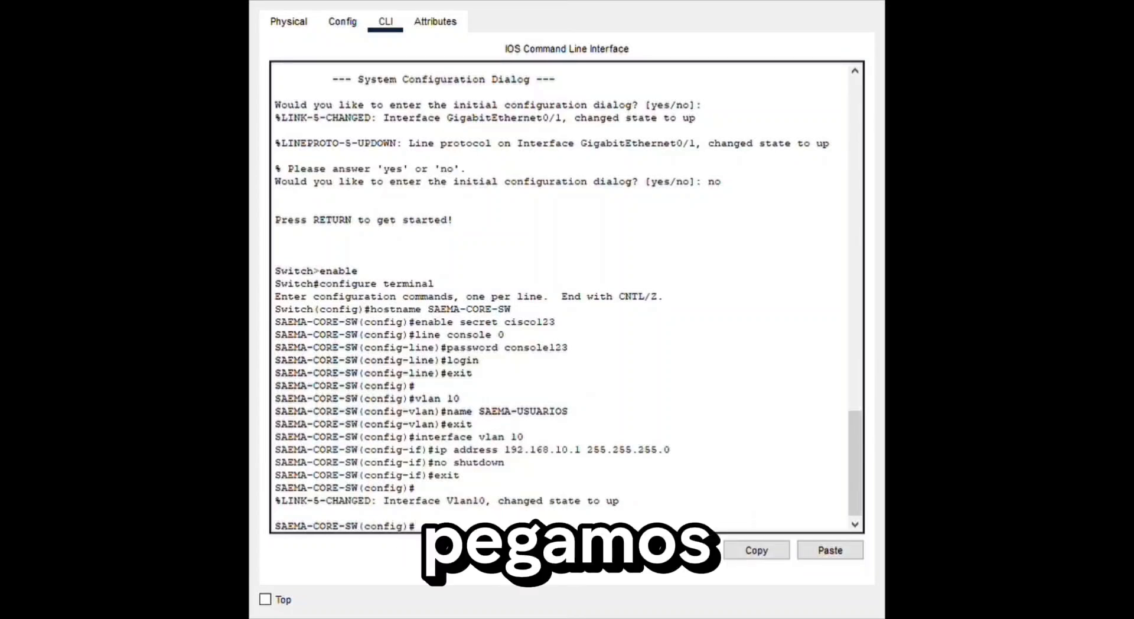
type("interface fastethernet 0/1 switchport mode trunk switchport trunk allowed vlan 10 no shutdown exit exit write memory")
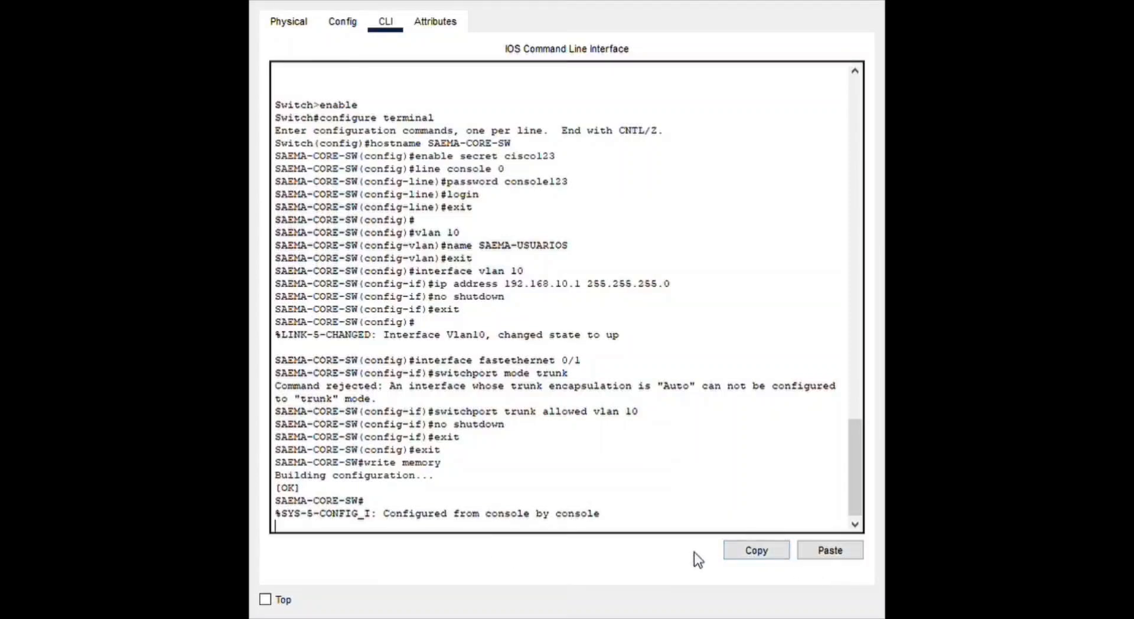
key("Return")
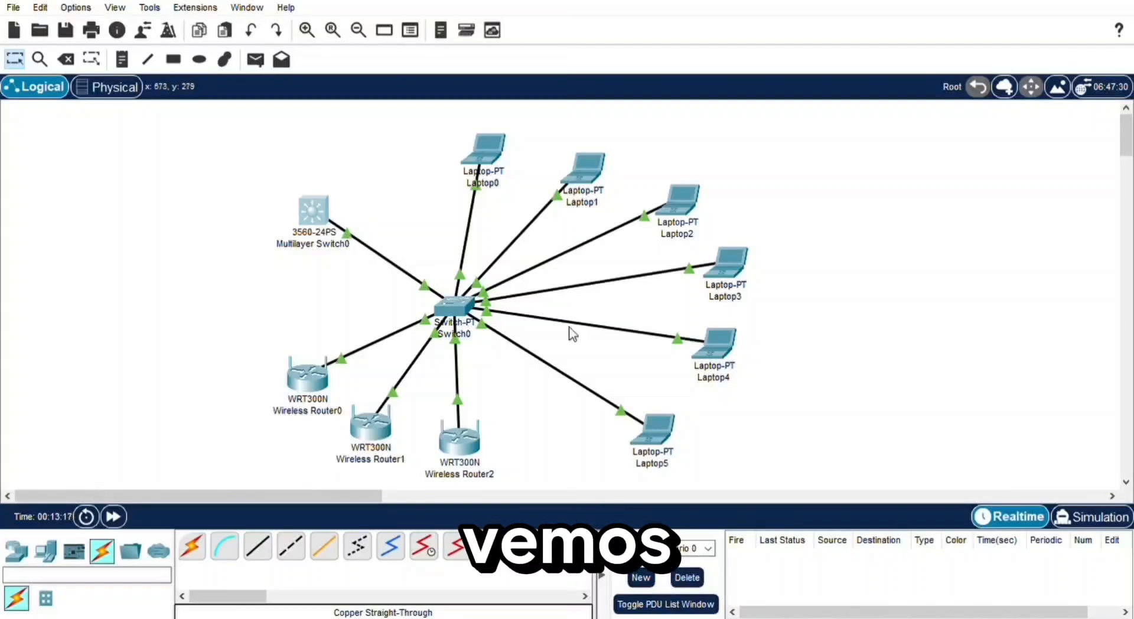
- In Switch0's command line, show the interface status and paste the basic configuration with hostname SAEMA-ACCESS-SW and the enable secret
left_click(465, 305)
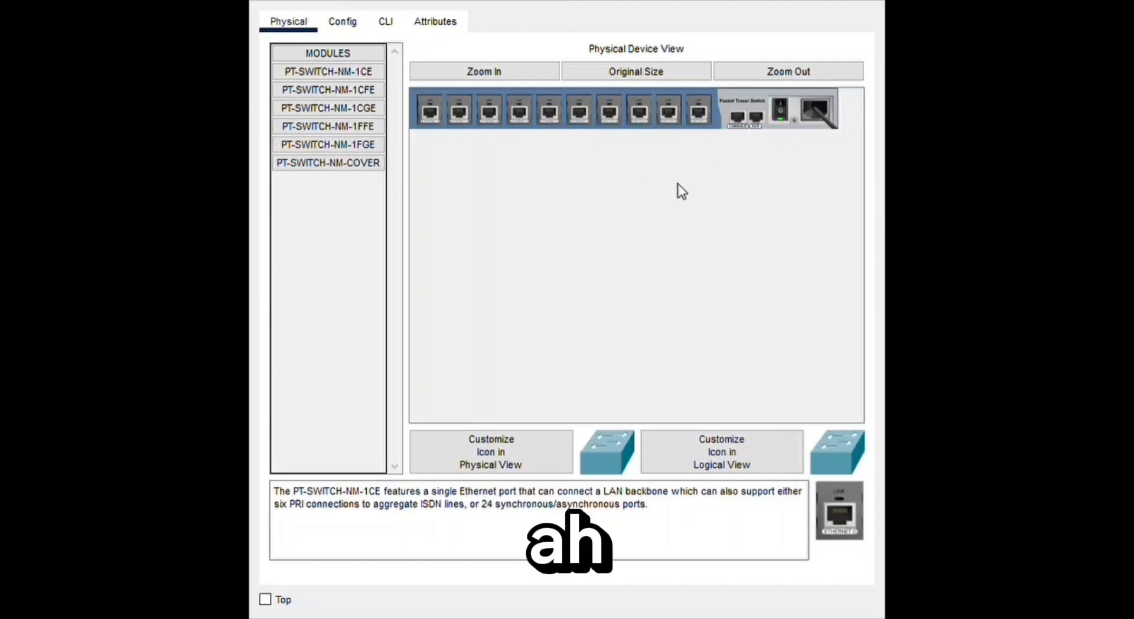
left_click(386, 24)
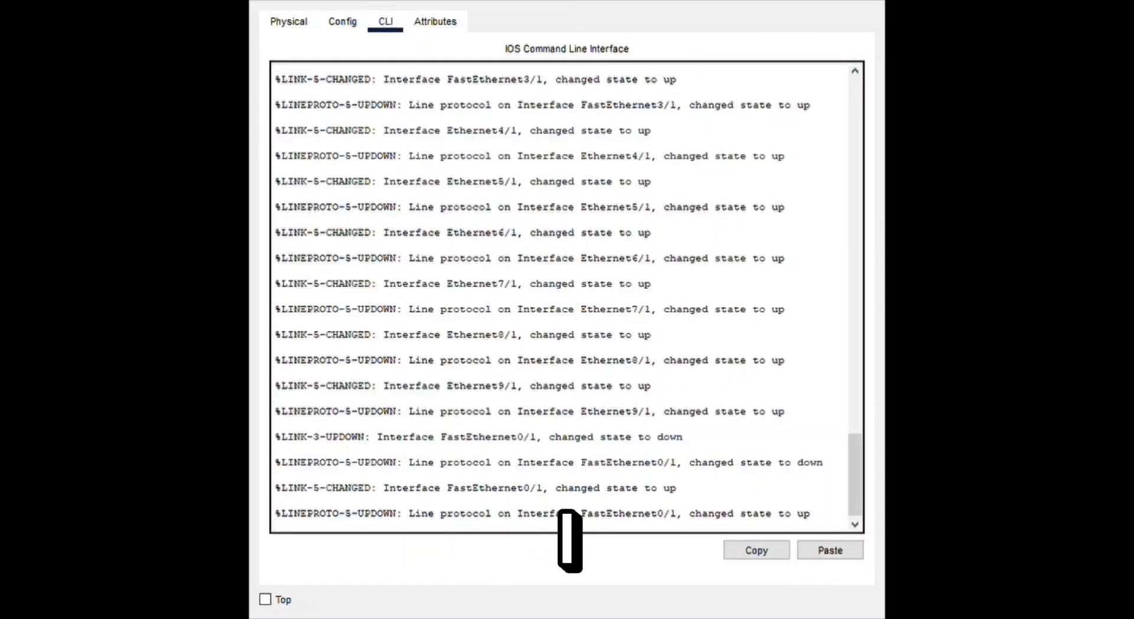
left_click_drag(857, 456, 853, 501)
key("Return")
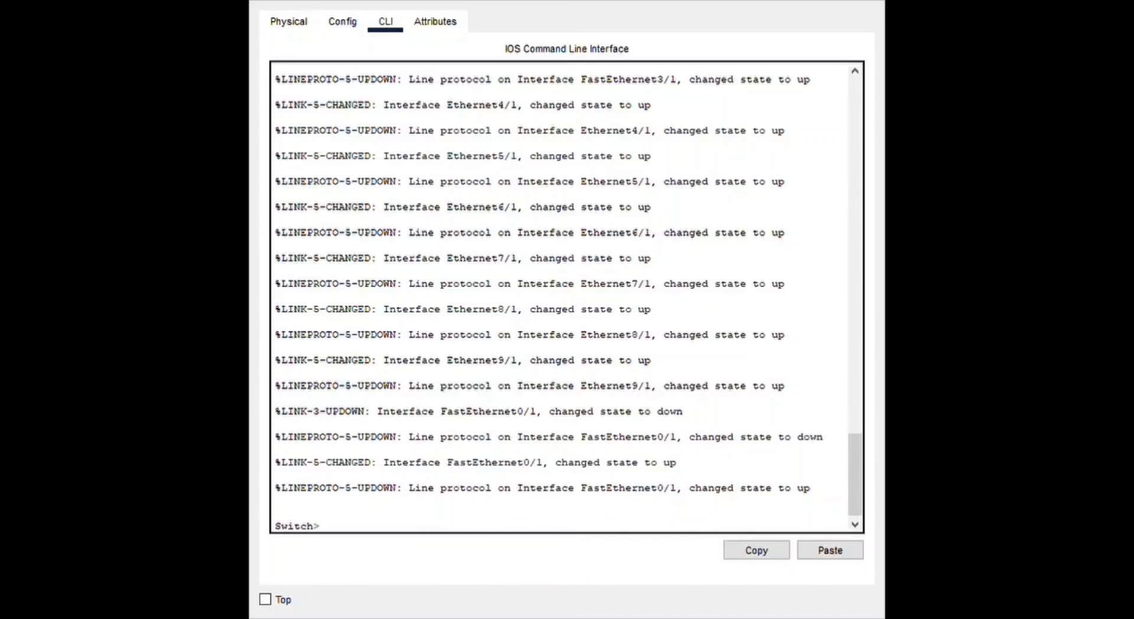
left_click(825, 551)
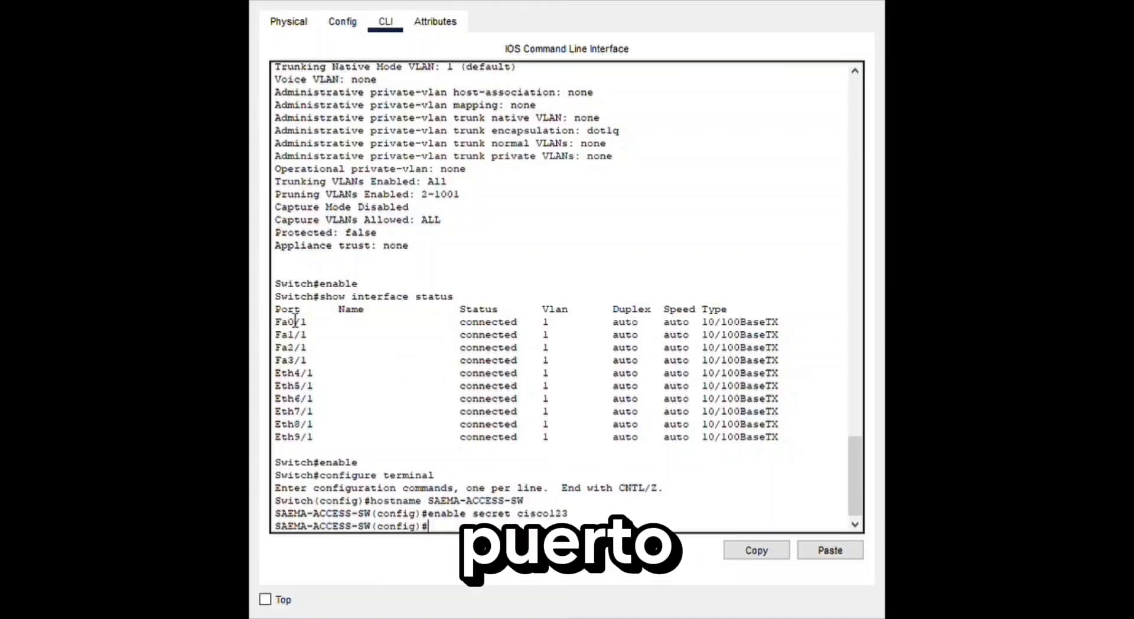
scroll(775, 498, "down", 1)
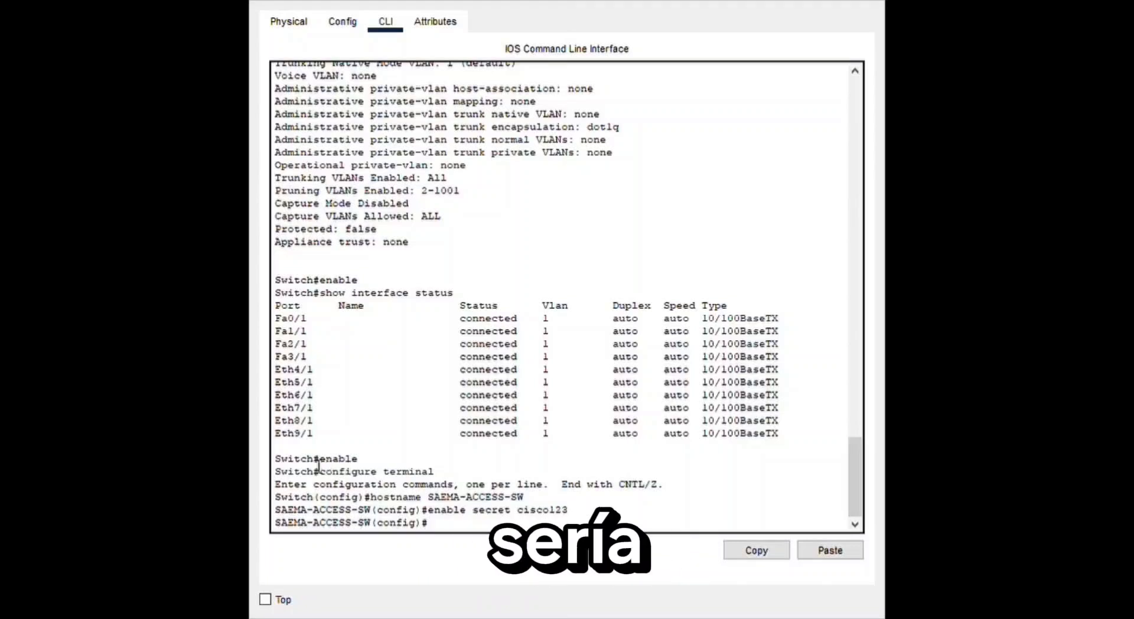
left_click_drag(288, 459, 517, 524)
left_click(377, 434)
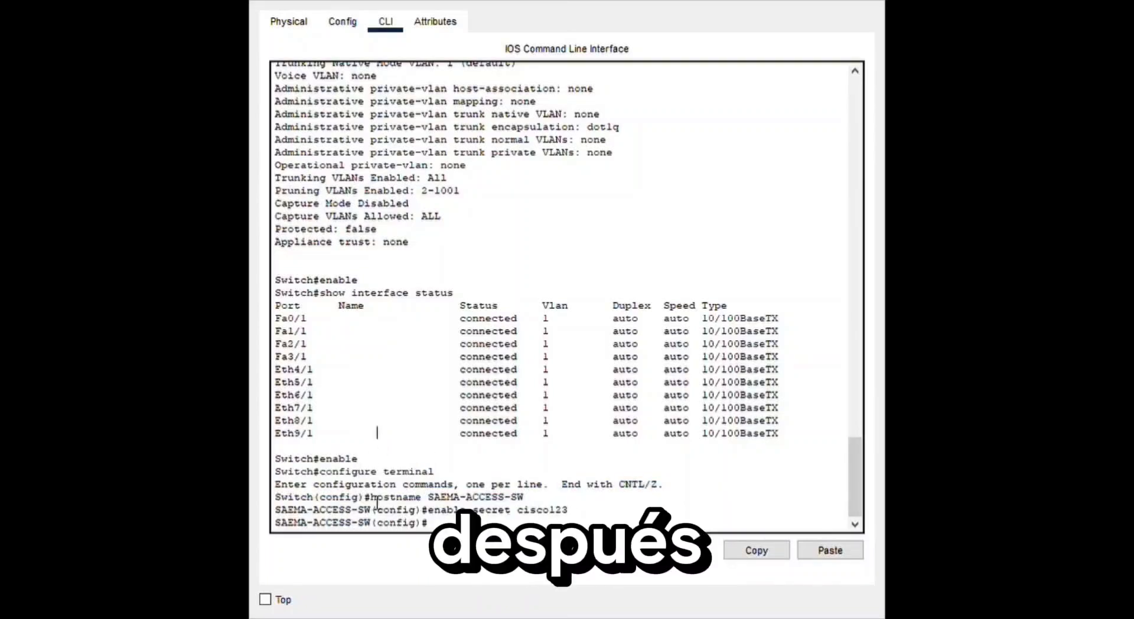
left_click_drag(371, 498, 578, 522)
left_click(579, 520)
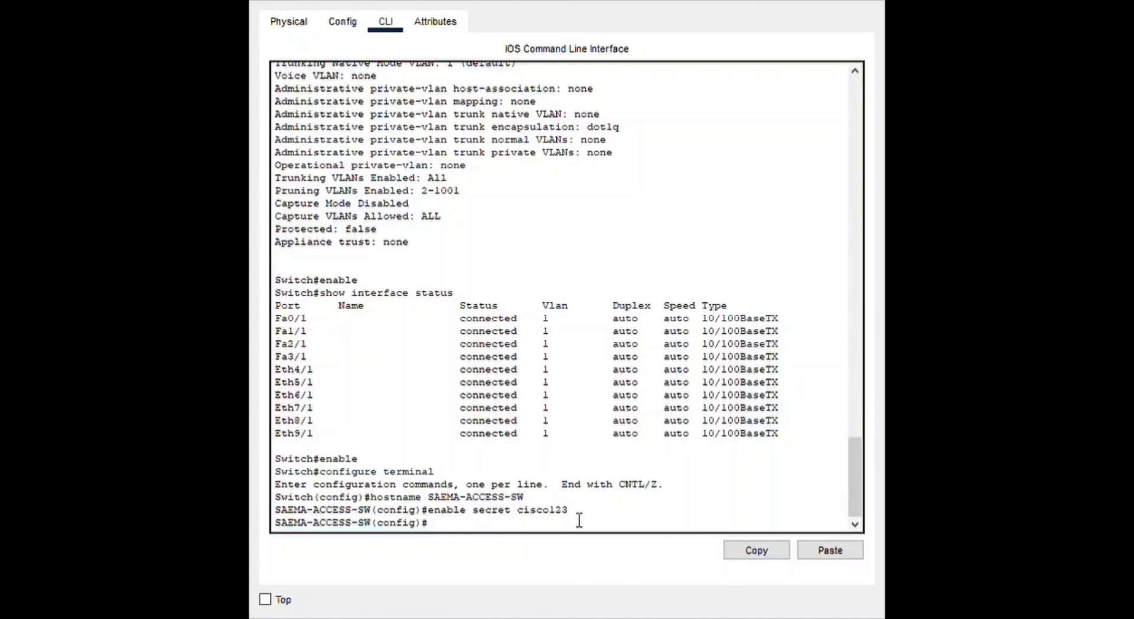
left_click_drag(456, 524, 565, 517)
- Paste the commands creating VLAN 10 named SAEMA-USUARIOS on Switch0 and making fastethernet 0/1 a trunk that allows VLAN 10
left_click(824, 547)
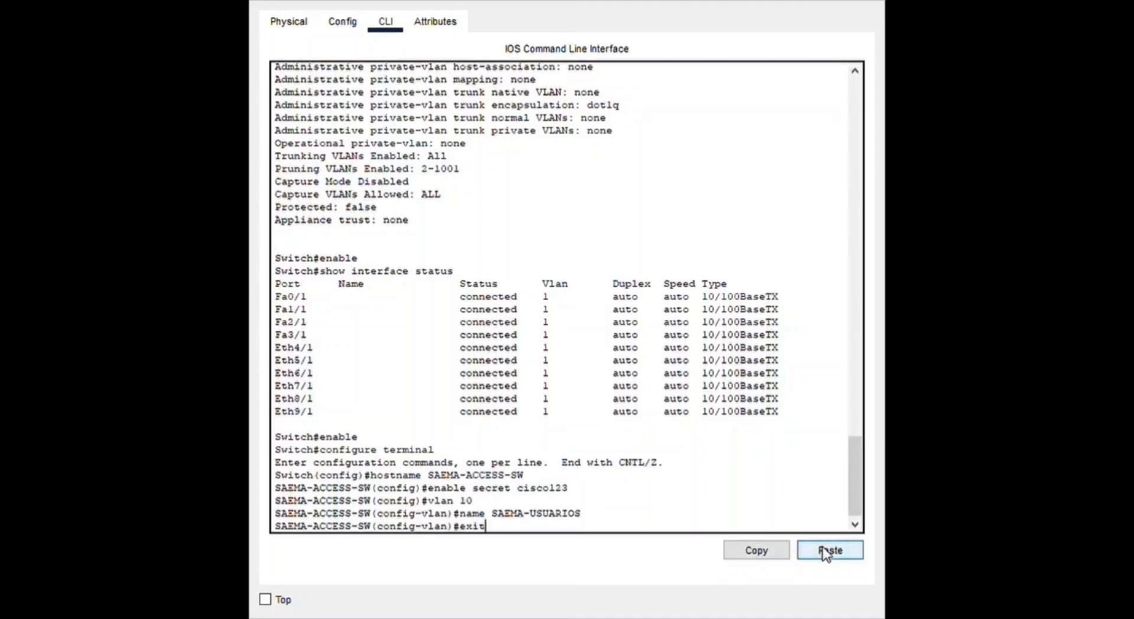
key("Return")
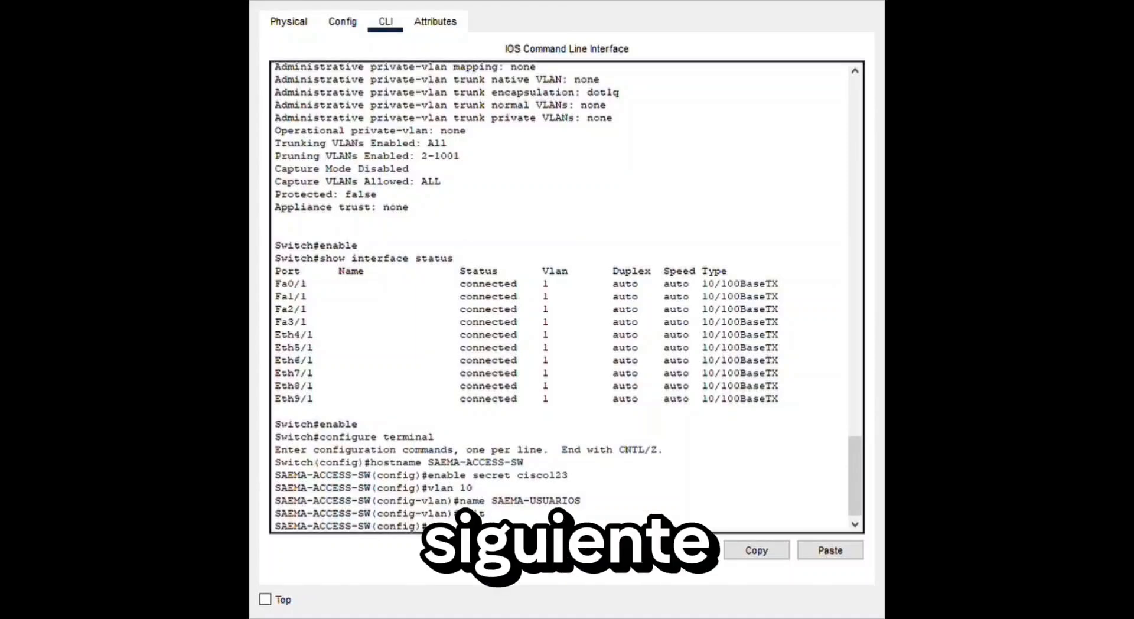
left_click(830, 552)
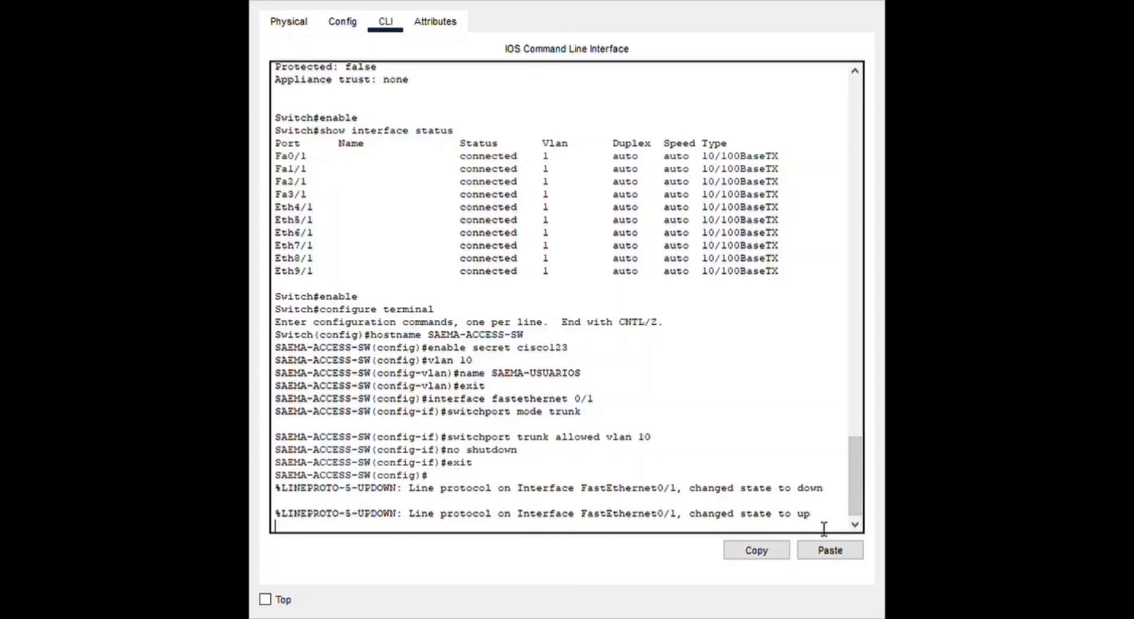
key("Return")
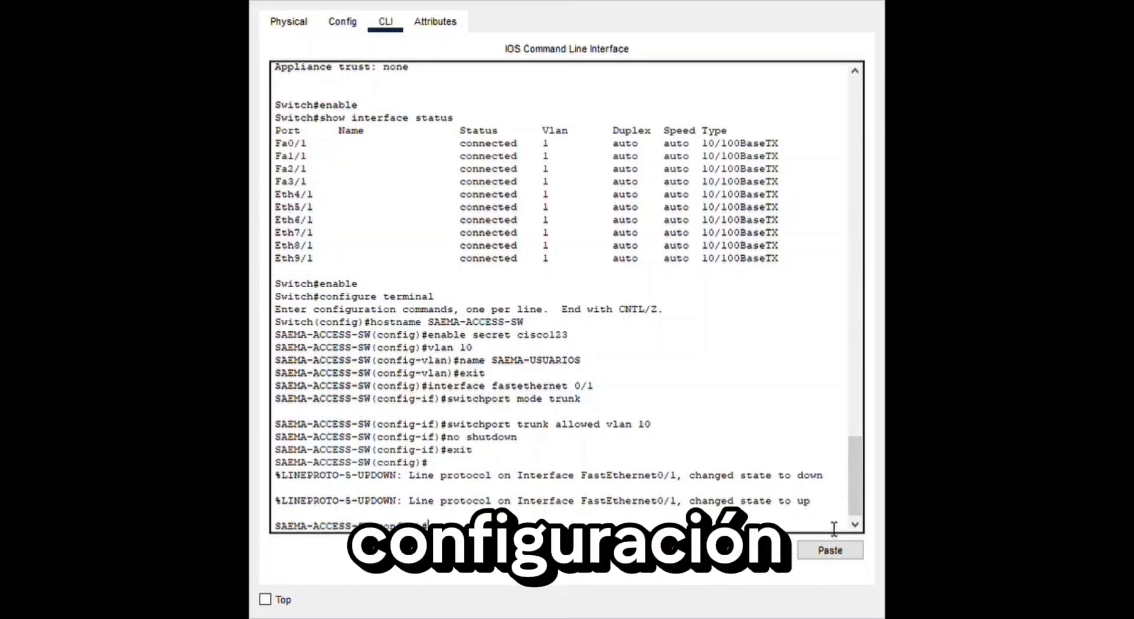
- Paste the commands making fastethernet 1/1 to 3/1 and ethernet 4/1 to 9/1 access ports in VLAN 10, and save with write memory
left_click(833, 551)
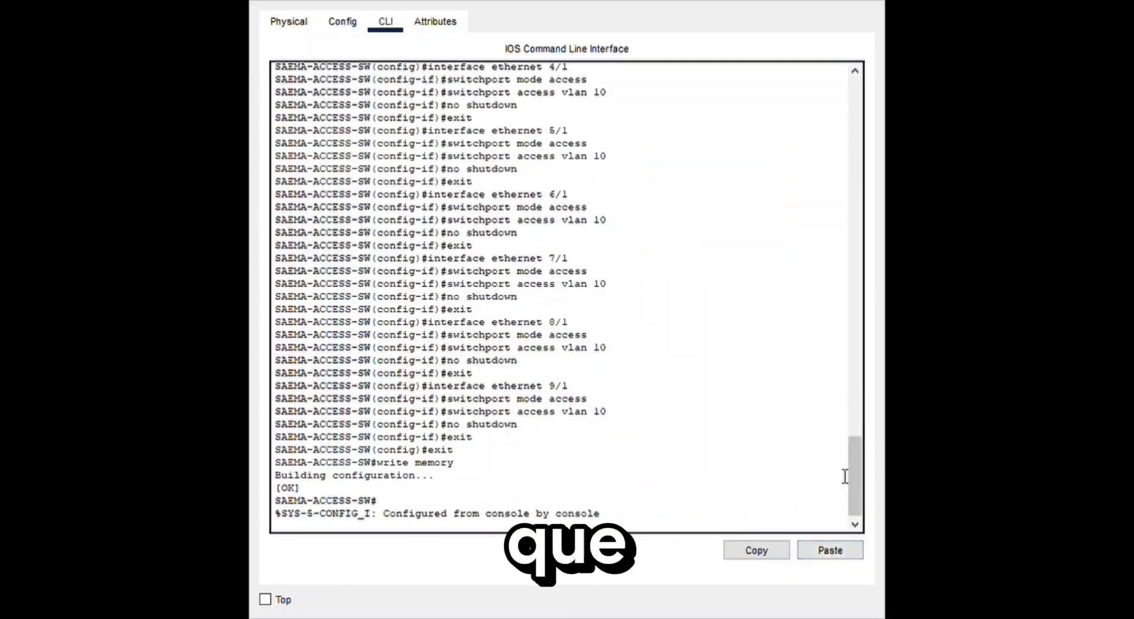
left_click_drag(845, 476, 870, 421)
left_click_drag(783, 148, 803, 174)
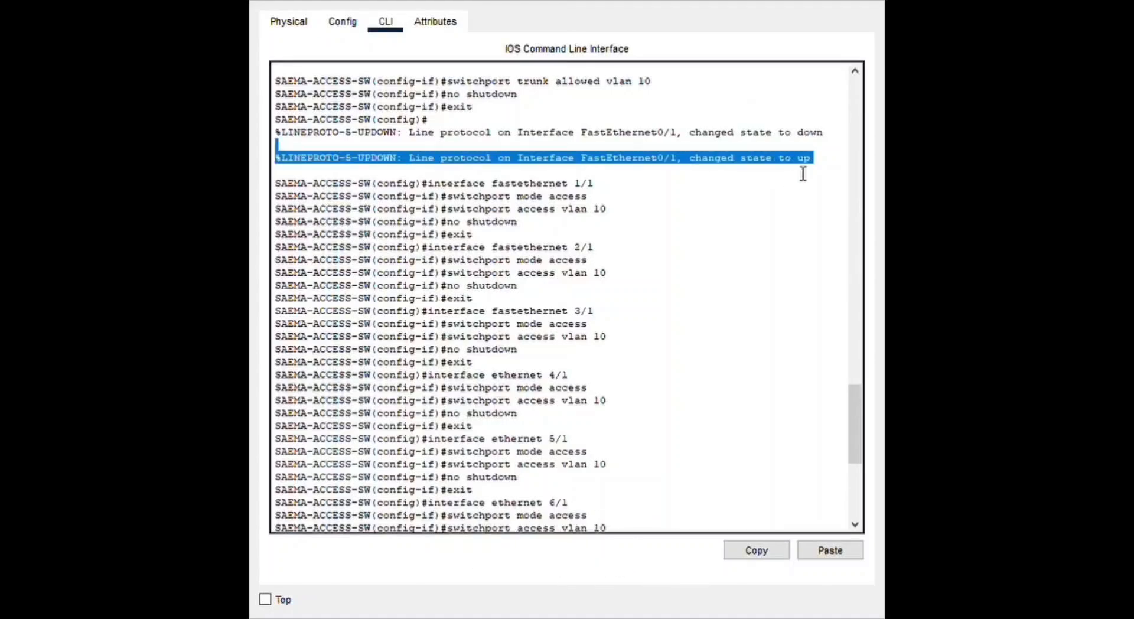
left_click(480, 216)
left_click_drag(422, 183, 608, 521)
left_click_drag(852, 397, 852, 452)
left_click(459, 490)
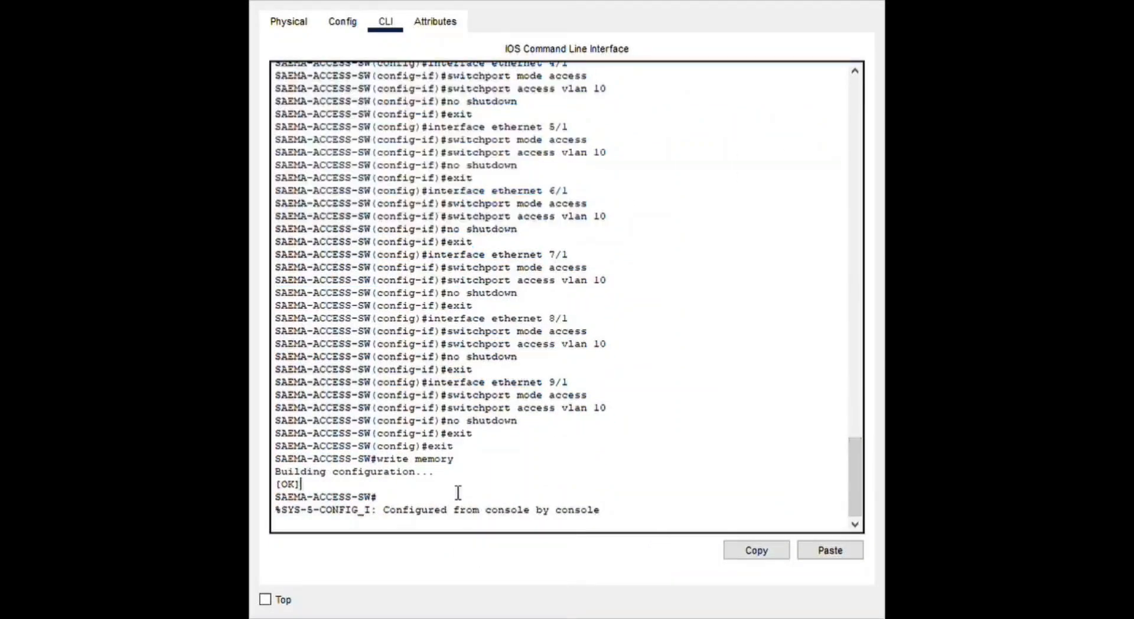
left_click_drag(277, 473, 474, 492)
left_click(331, 480)
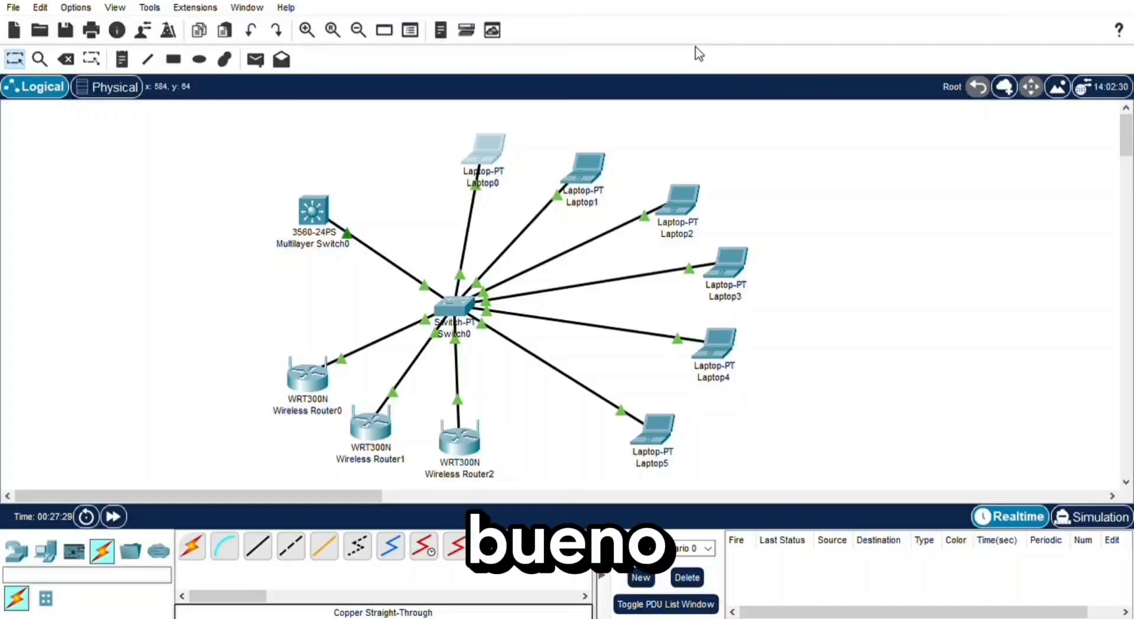
- Give Laptop0 the static IPv4 address 192.168.10.10 with subnet mask 255.255.255.0 in its IP configuration
mouse_move(351, 241)
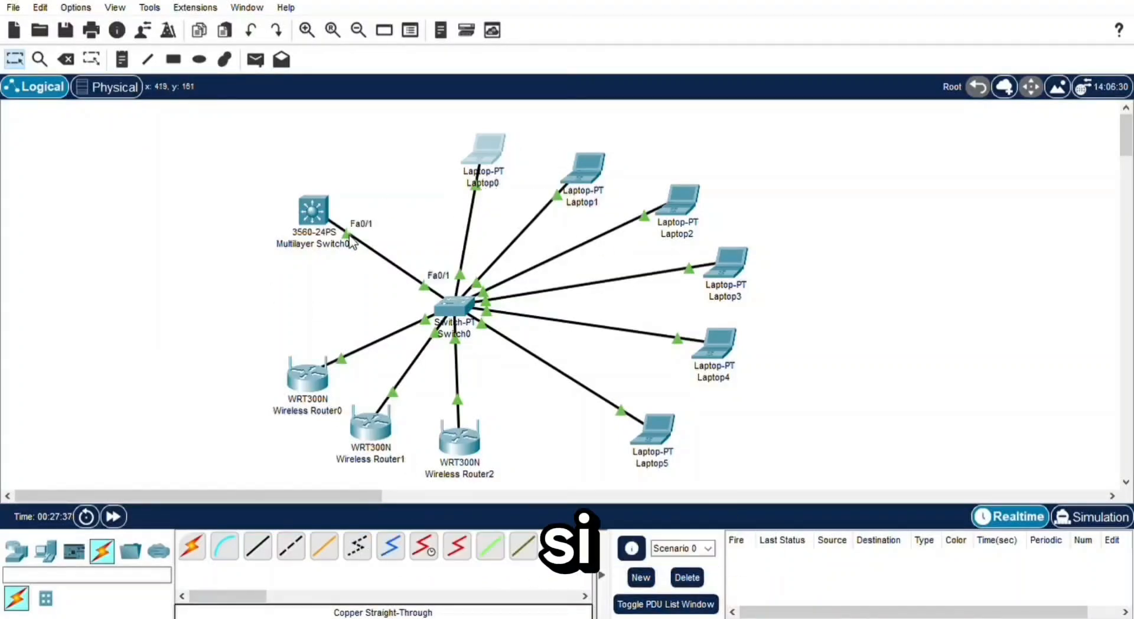
mouse_move(470, 235)
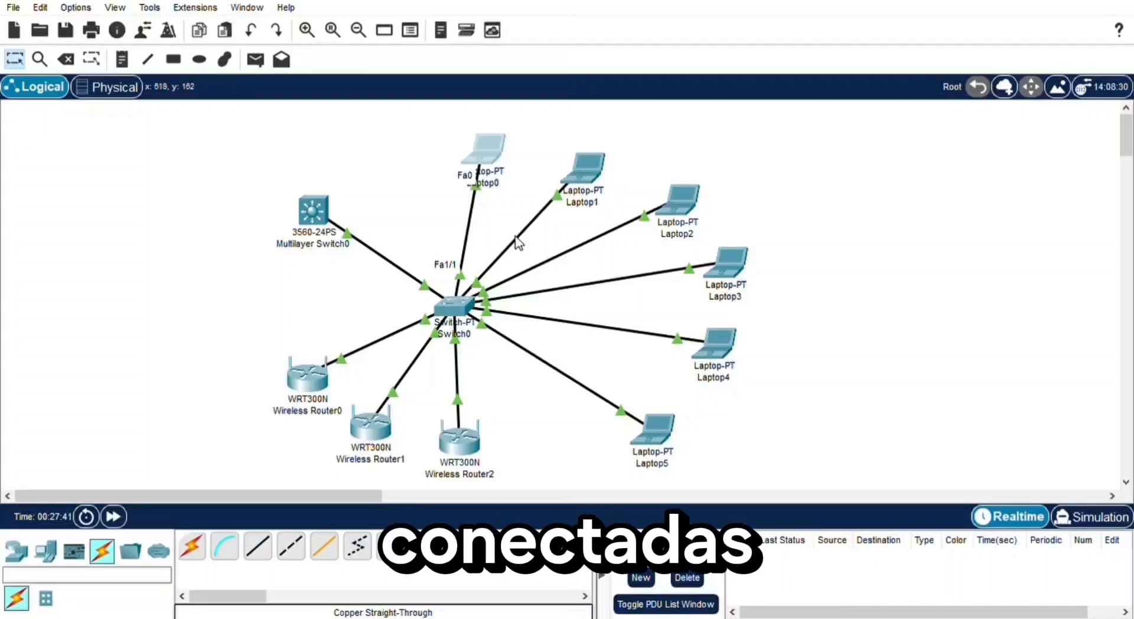
mouse_move(517, 243)
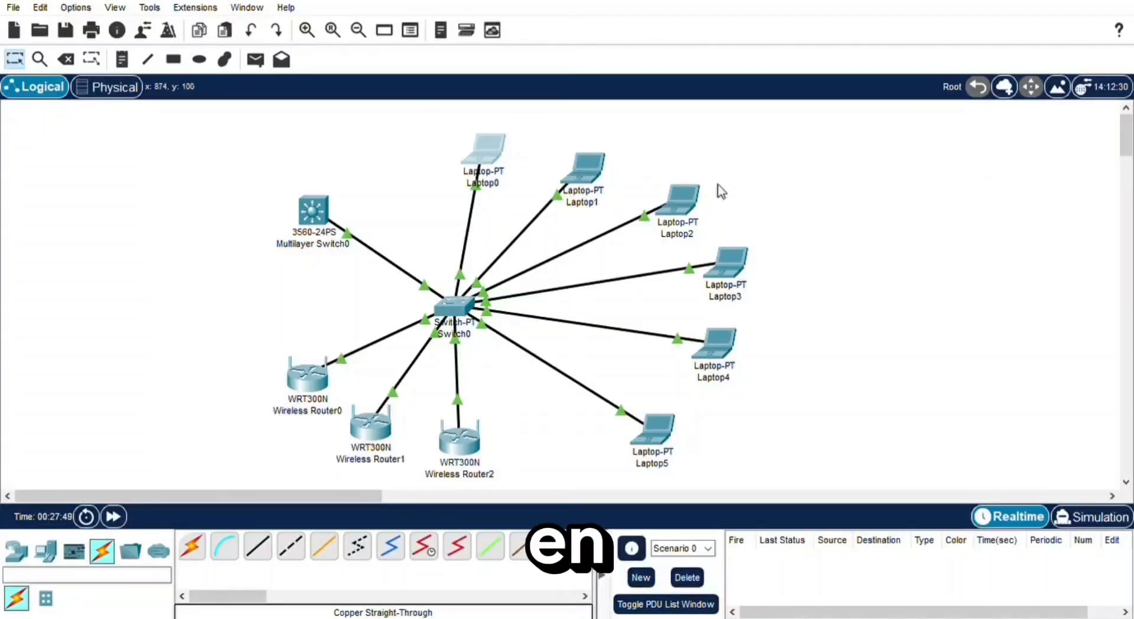
left_click(489, 150)
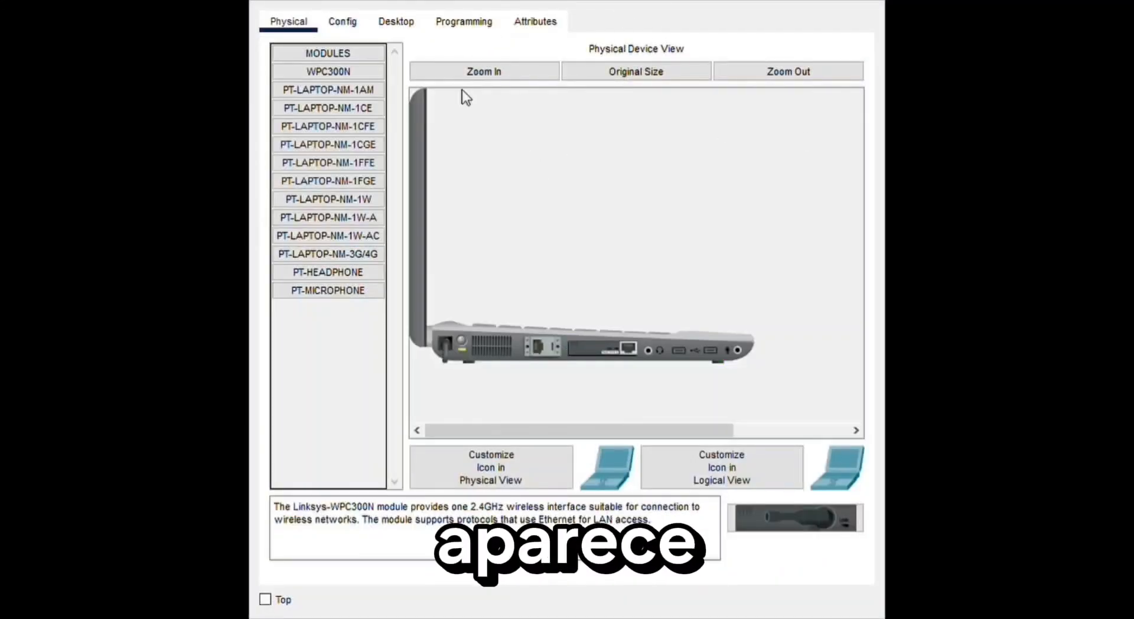
left_click(348, 20)
left_click(403, 20)
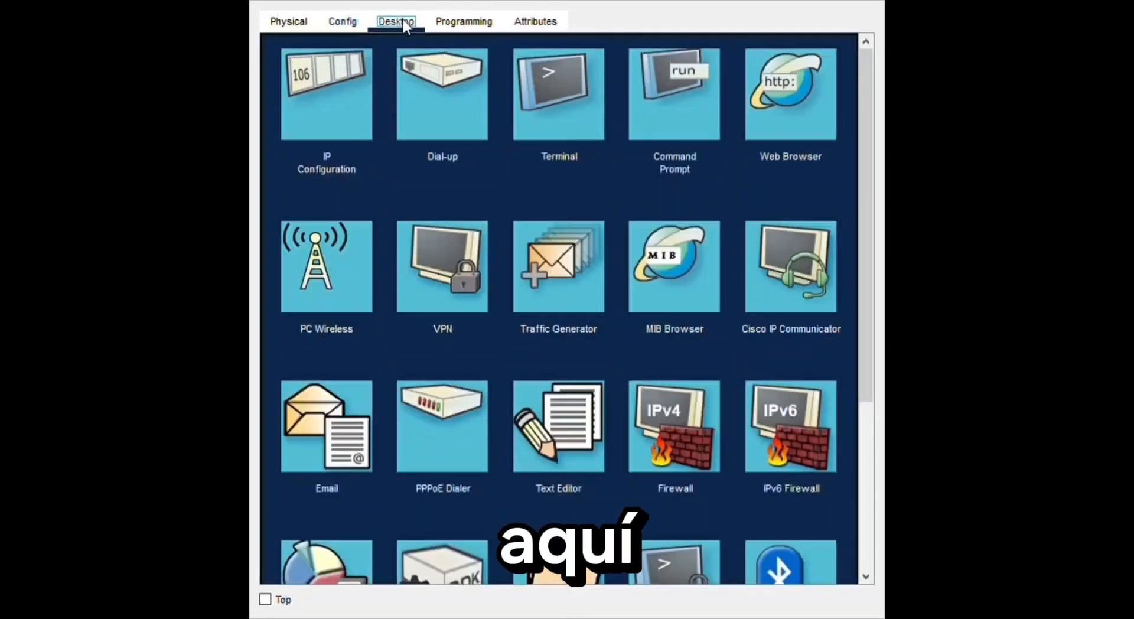
left_click(316, 94)
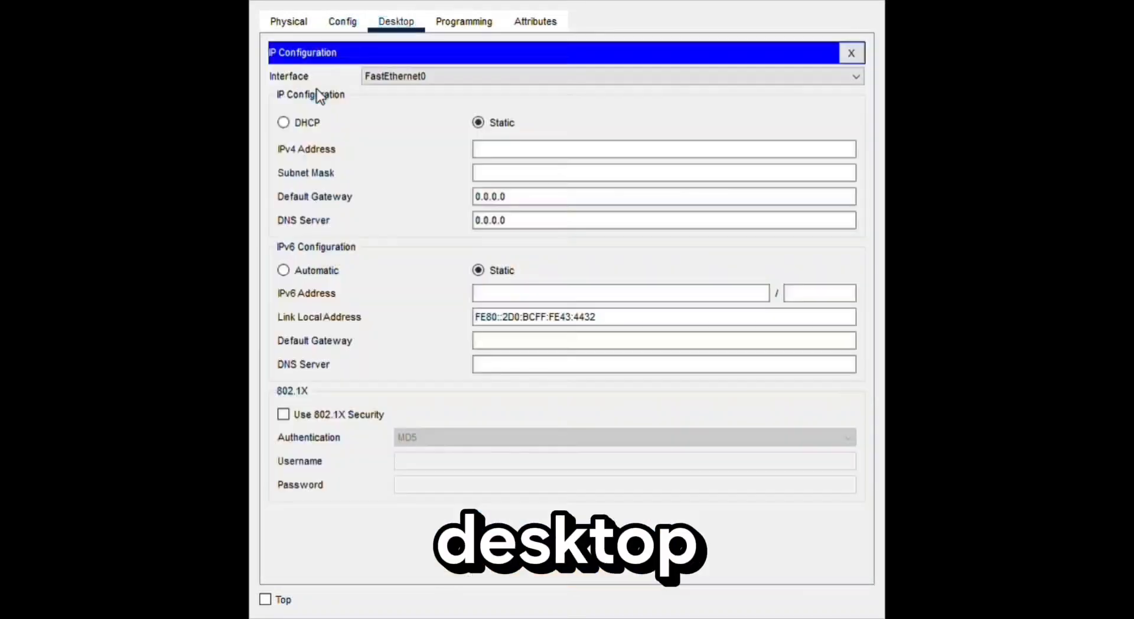
left_click(677, 153)
type("192.168.10.10")
key("Tab")
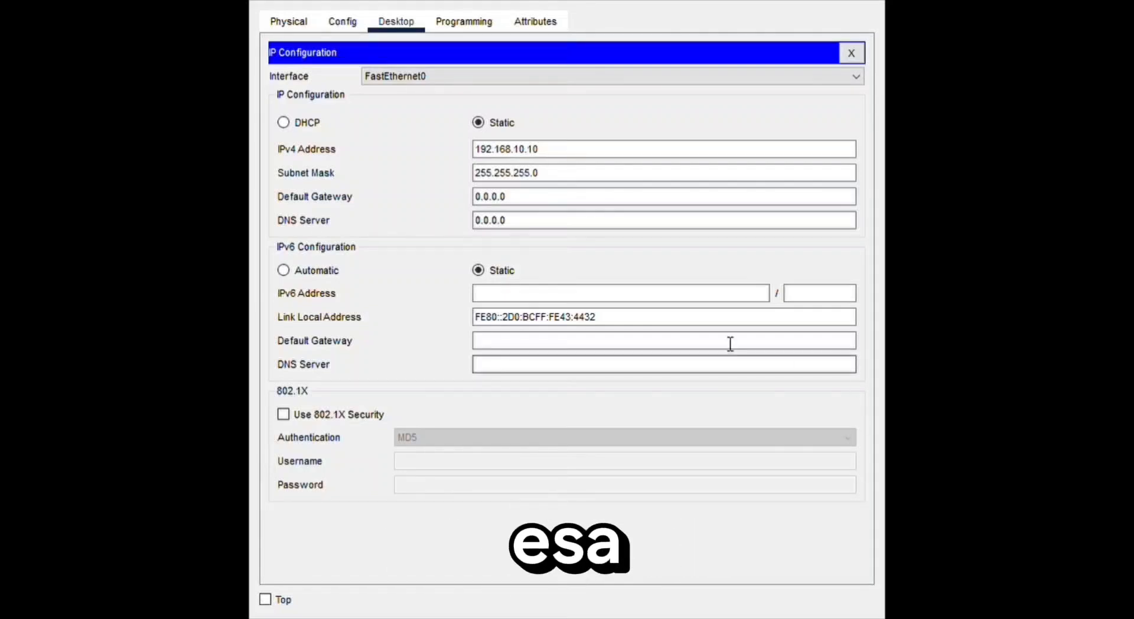
- Set Laptop0's default gateway and DNS server to 192.168.10.1 and check them in its global settings
left_click(533, 200)
type(": 192.168.10.1")
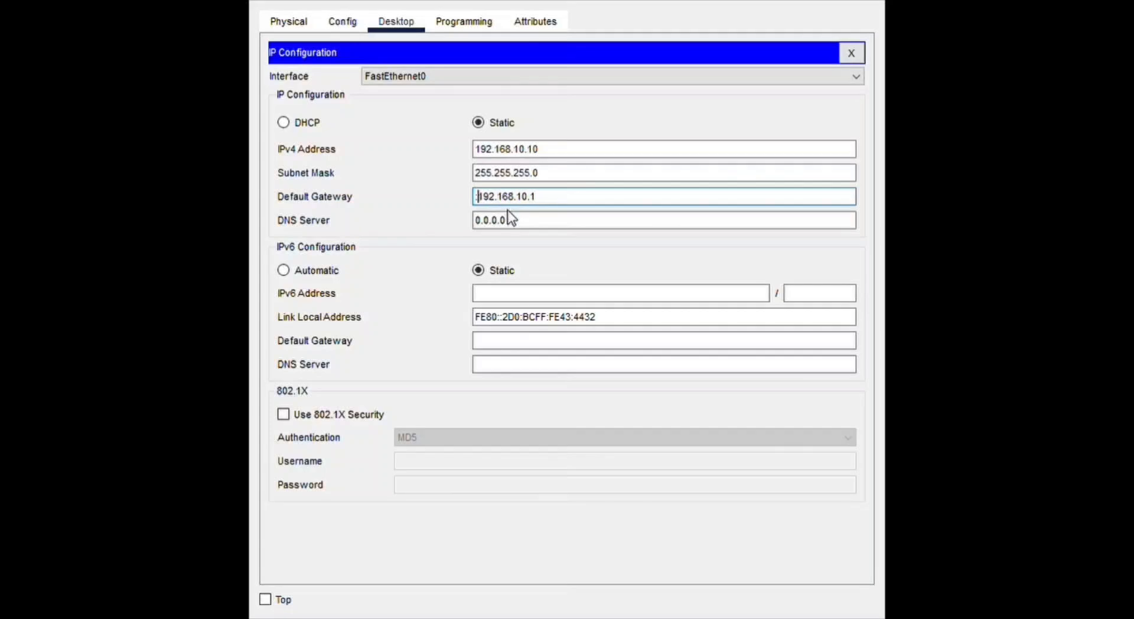
key("BackSpace")
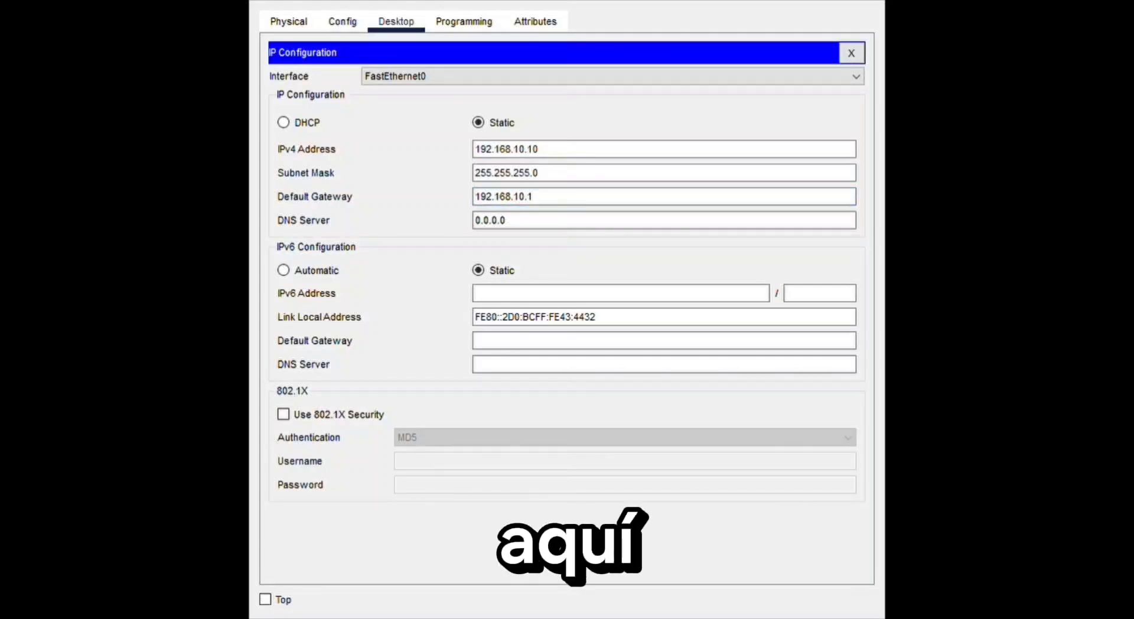
left_click(577, 224)
key("BackSpace")
key("BackSpace")
key("BackSpace")
key("BackSpace")
key("BackSpace")
key("BackSpace")
key("BackSpace")
type("192.168.10.1")
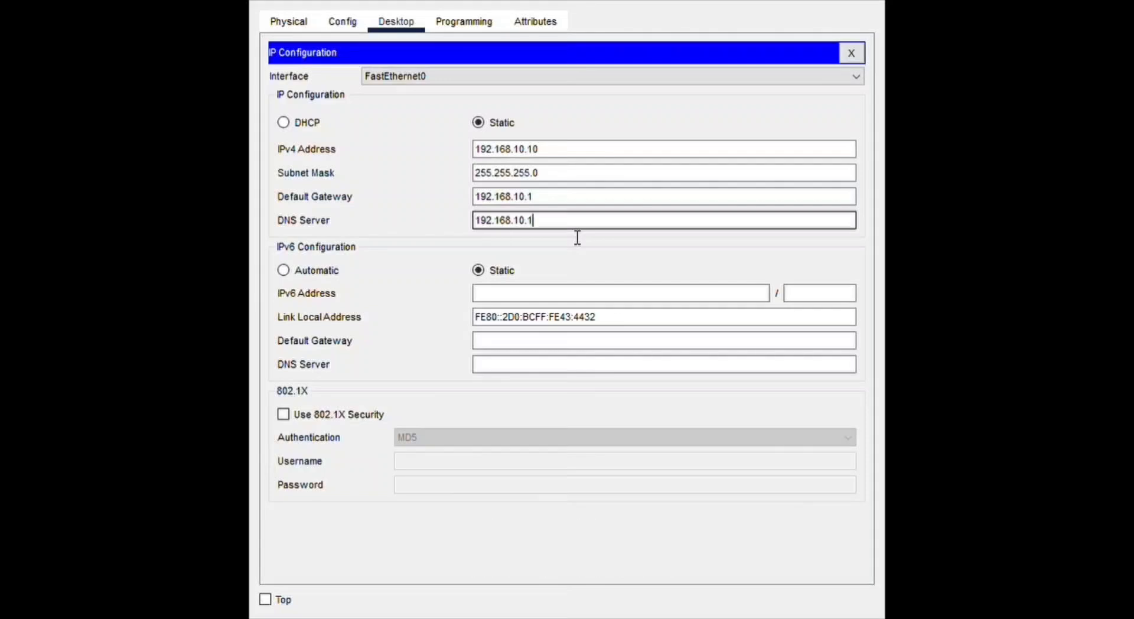
left_click(274, 23)
left_click(353, 27)
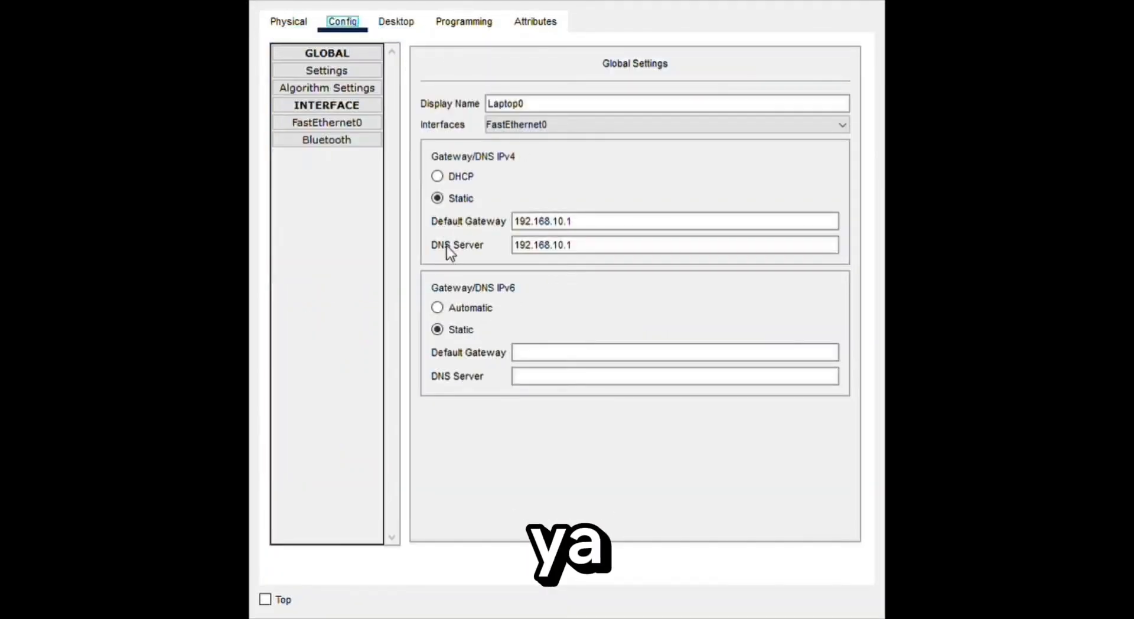
left_click(410, 25)
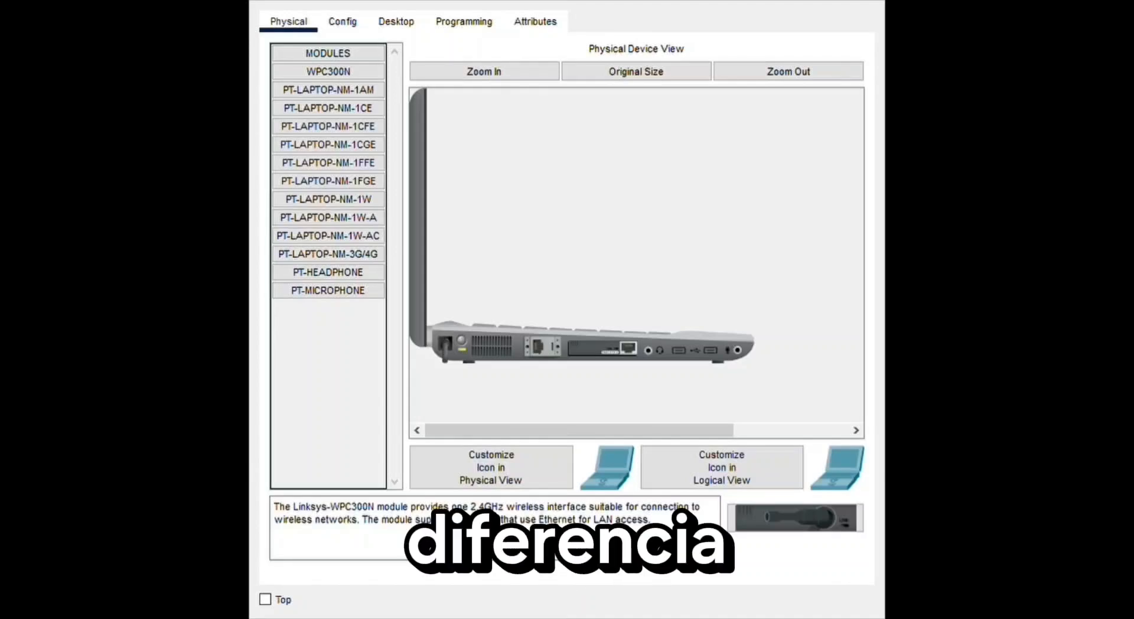
- Give the second laptop the static IPv4 address 192.168.10.11 with subnet mask 255.255.255.0 and default gateway 192.168.10.1
left_click(414, 24)
left_click(325, 95)
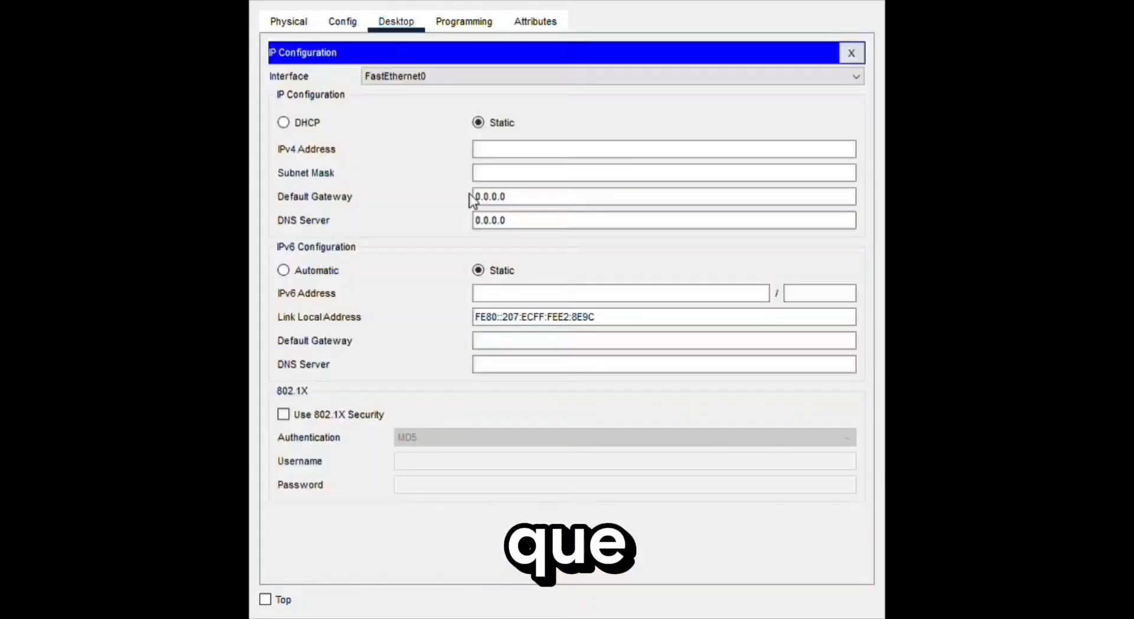
left_click(524, 149)
type("192.168.10.11")
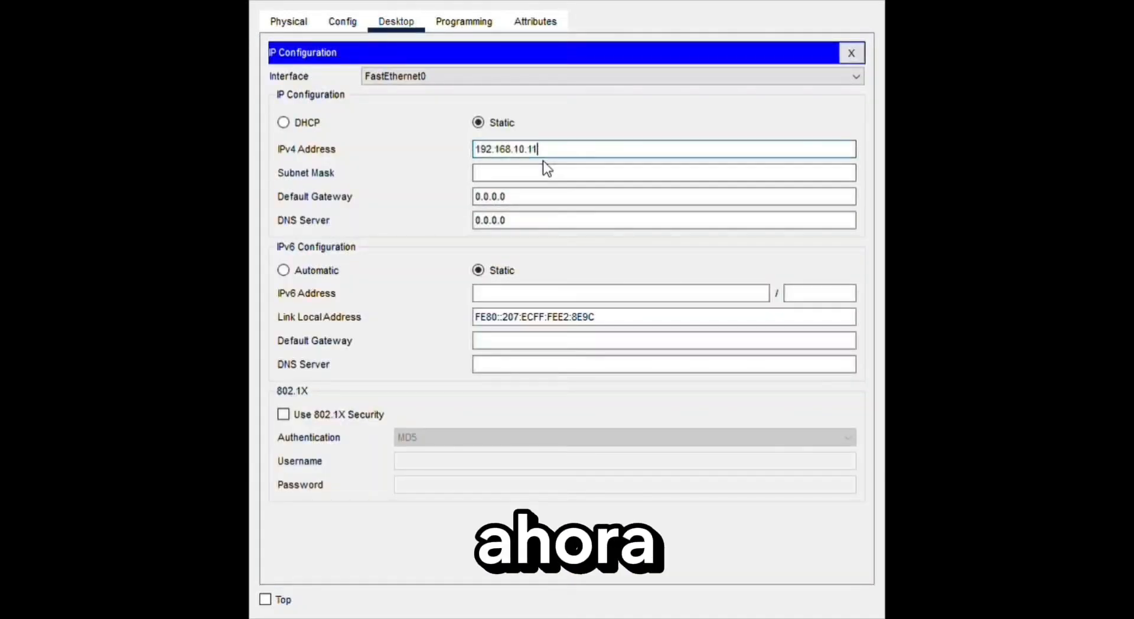
left_click(544, 196)
key("BackSpace")
key("BackSpace")
key("BackSpace")
key("BackSpace")
key("BackSpace")
key("BackSpace")
key("BackSpace")
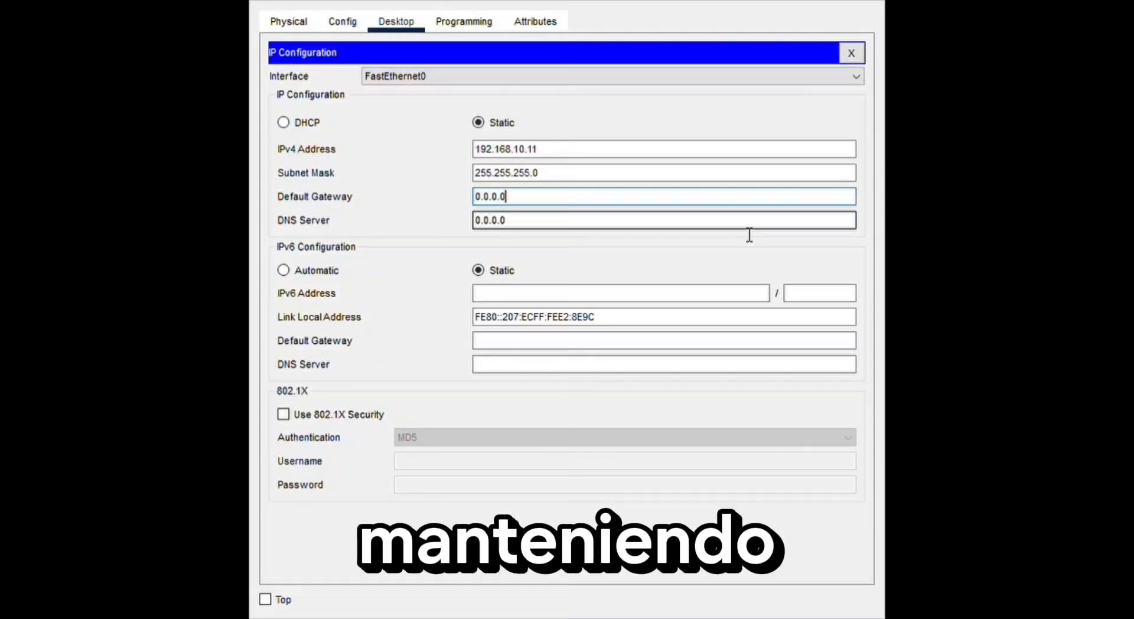
type("192.168.10.11")
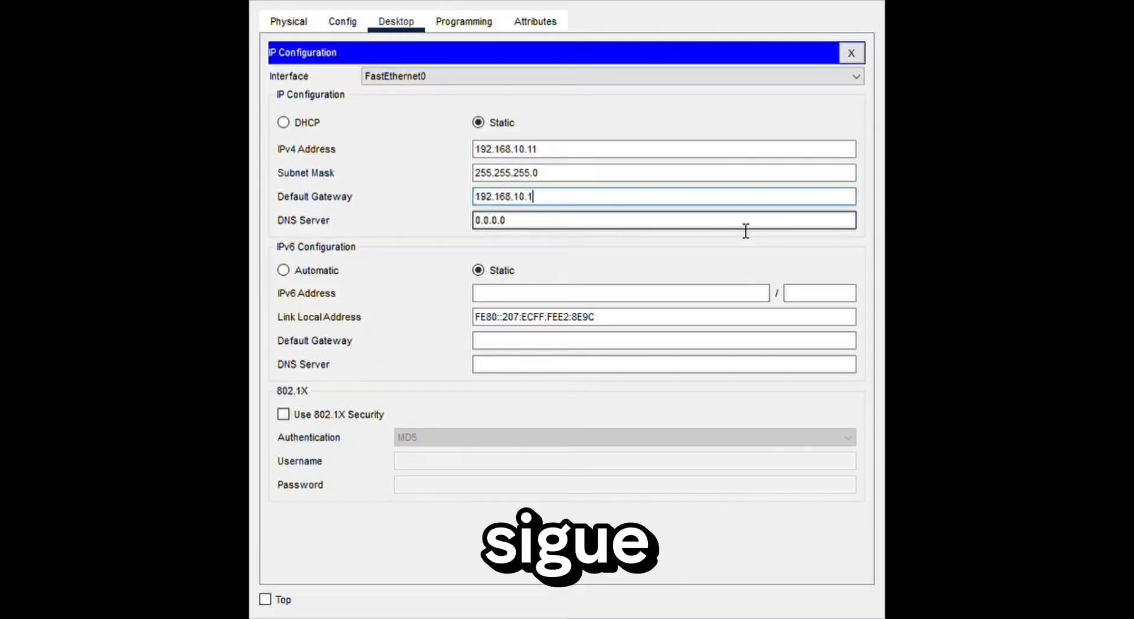
- Set Laptop1's DNS server to 192.168.10.1 and check the gateway and DNS in its global settings
left_click(535, 232)
key("BackSpace")
key("BackSpace")
key("BackSpace")
key("BackSpace")
key("BackSpace")
key("BackSpace")
key("BackSpace")
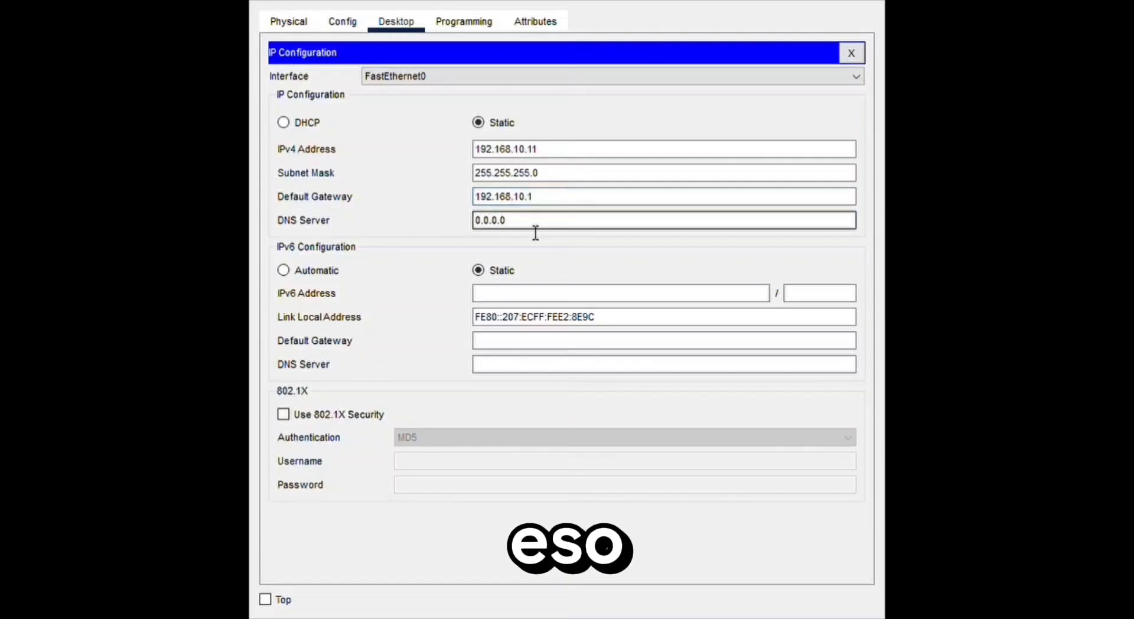
type("192.168.10.1")
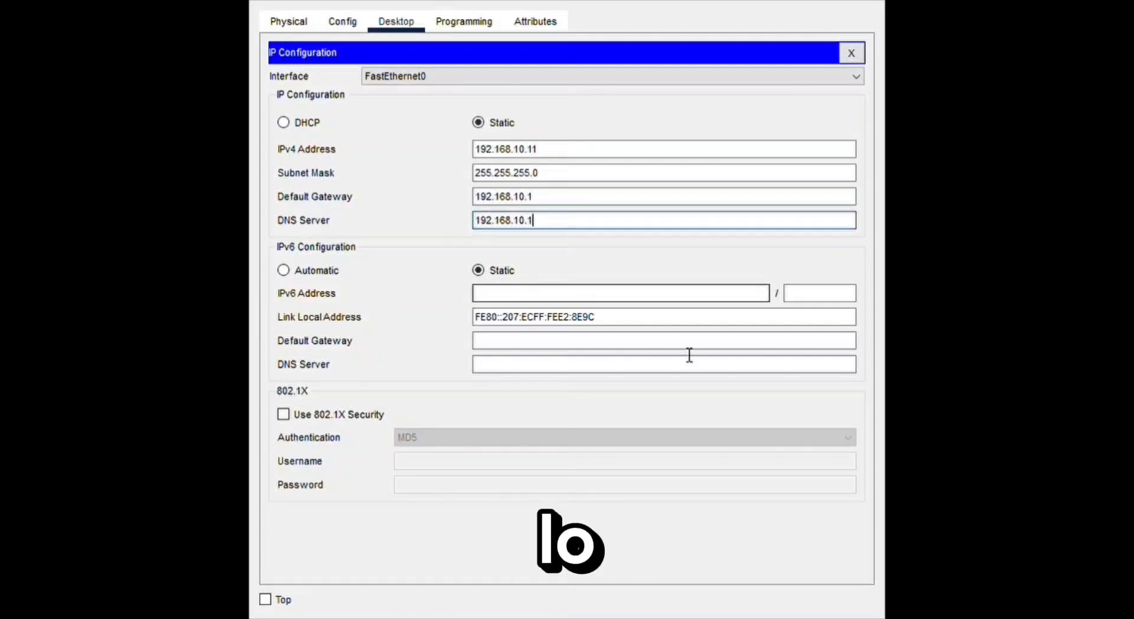
left_click(289, 24)
left_click(341, 27)
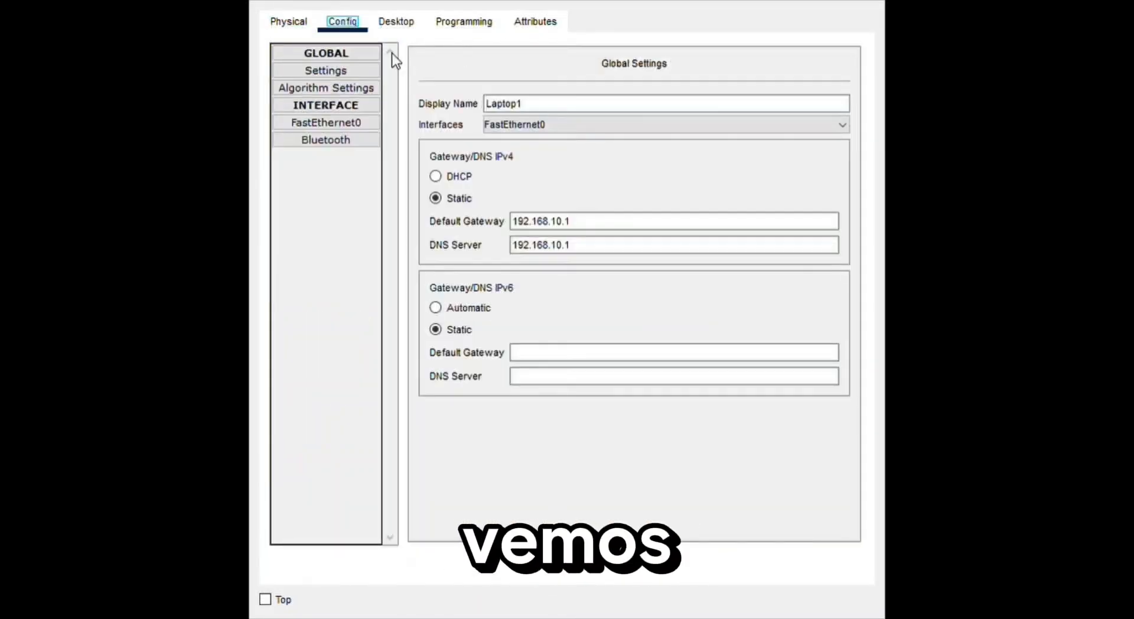
left_click(395, 22)
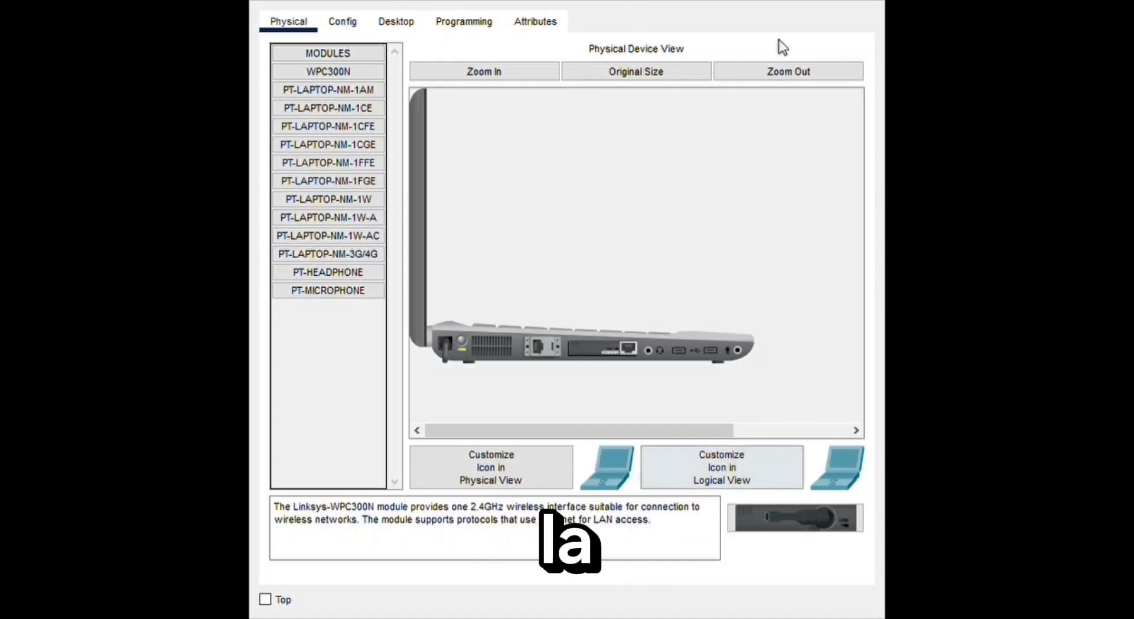
- Give Laptop2 the static IPv4 address 192.168.10.12 with subnet mask 255.255.255.0 in its IP configuration
left_click(347, 22)
left_click(396, 24)
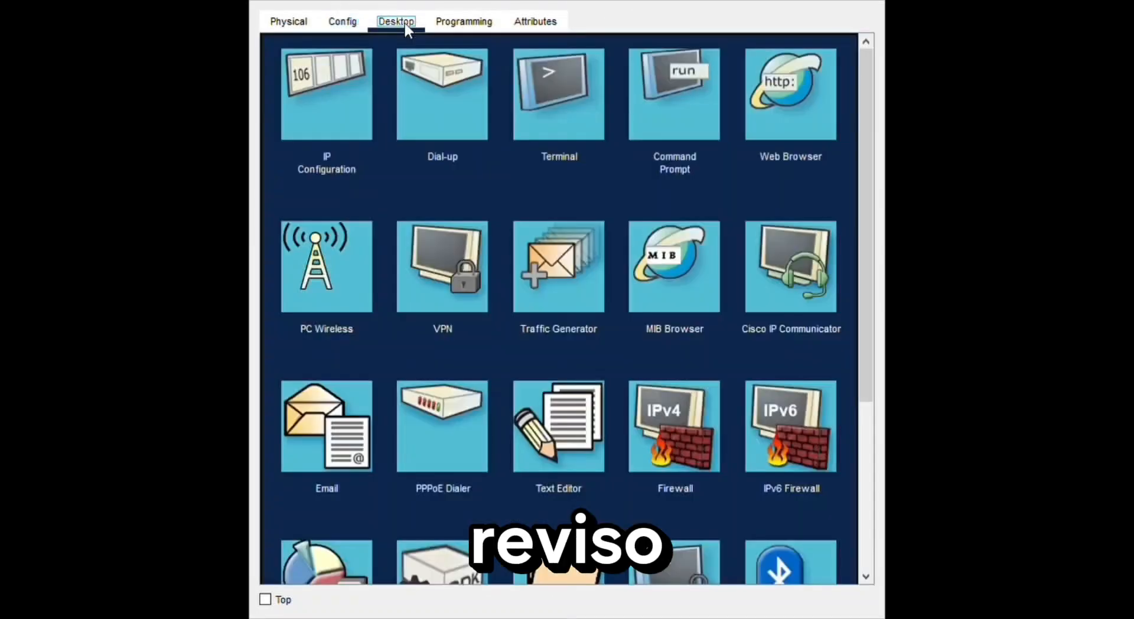
left_click(303, 90)
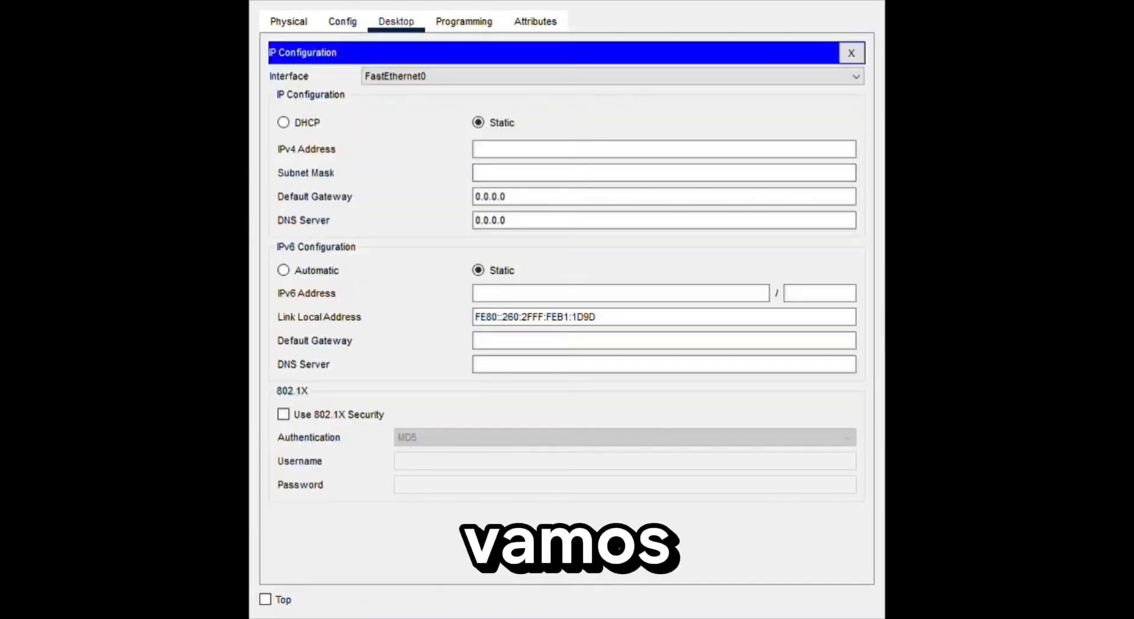
left_click(614, 153)
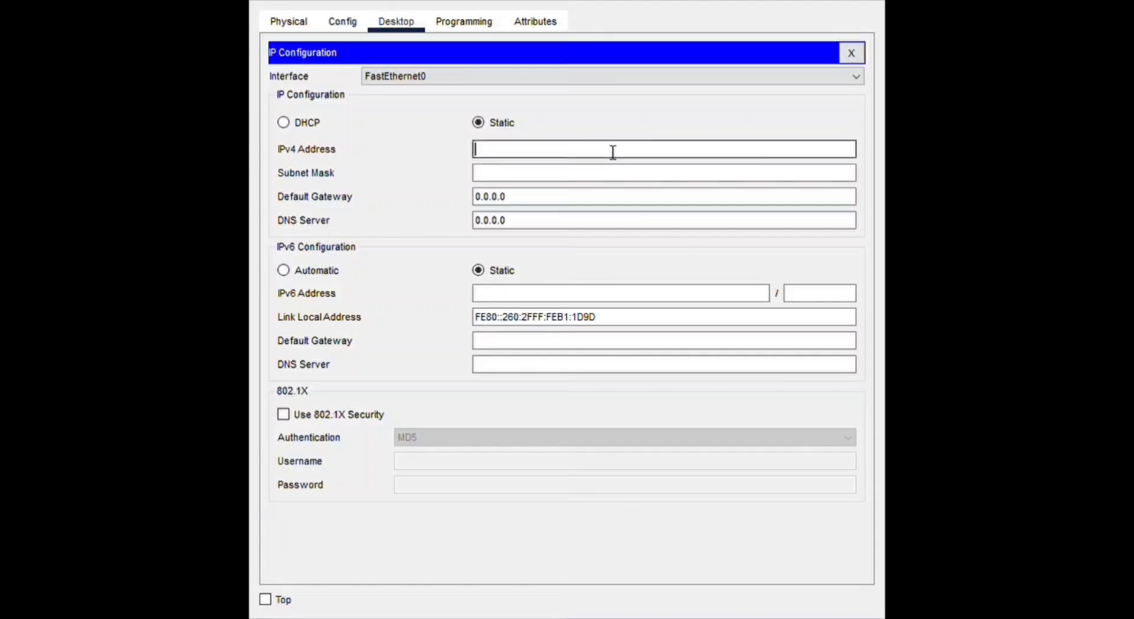
type(": 192.168.10.12")
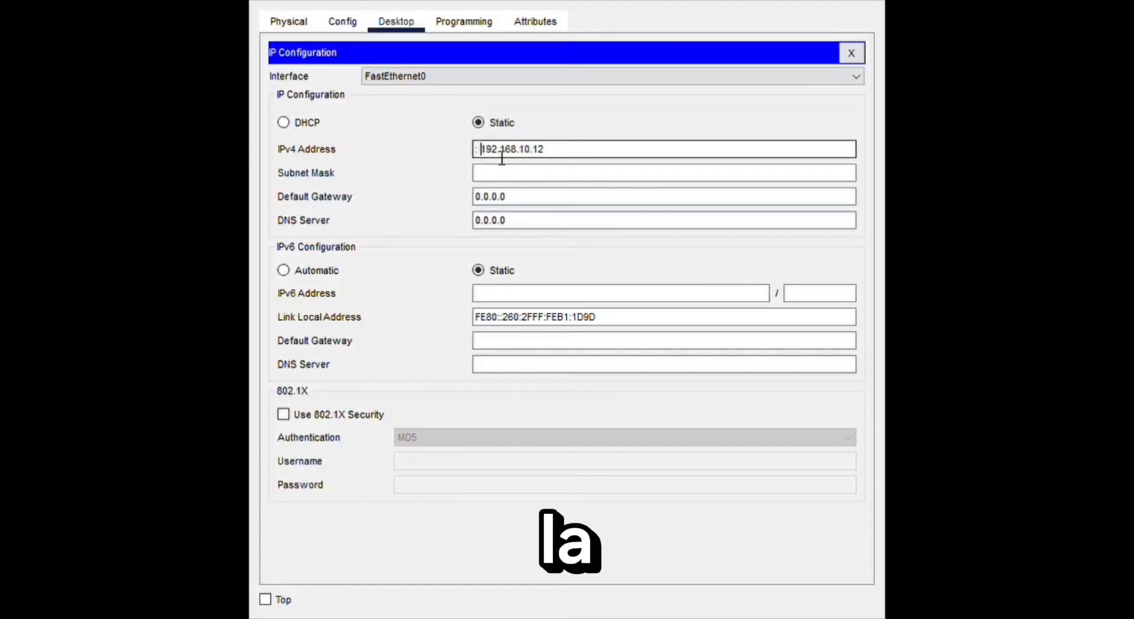
key("BackSpace")
key("BackSpace")
- Set Laptop2's default gateway and DNS server to 192.168.10.1 and check them in its global settings
left_click(535, 204)
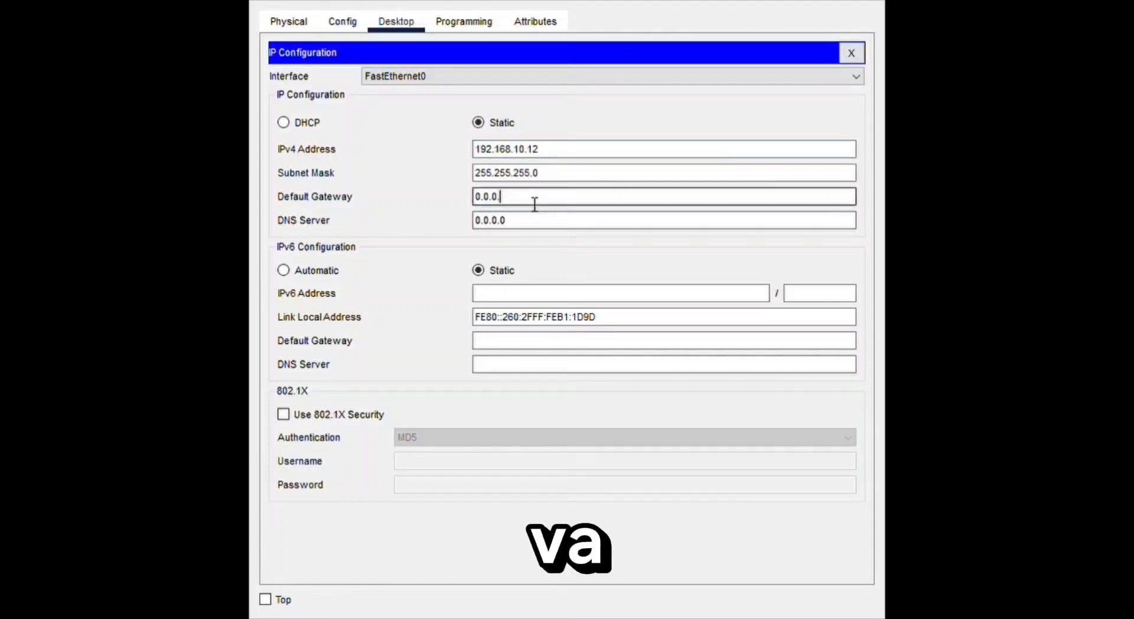
type("192.168.10.12")
key("BackSpace")
key("Home")
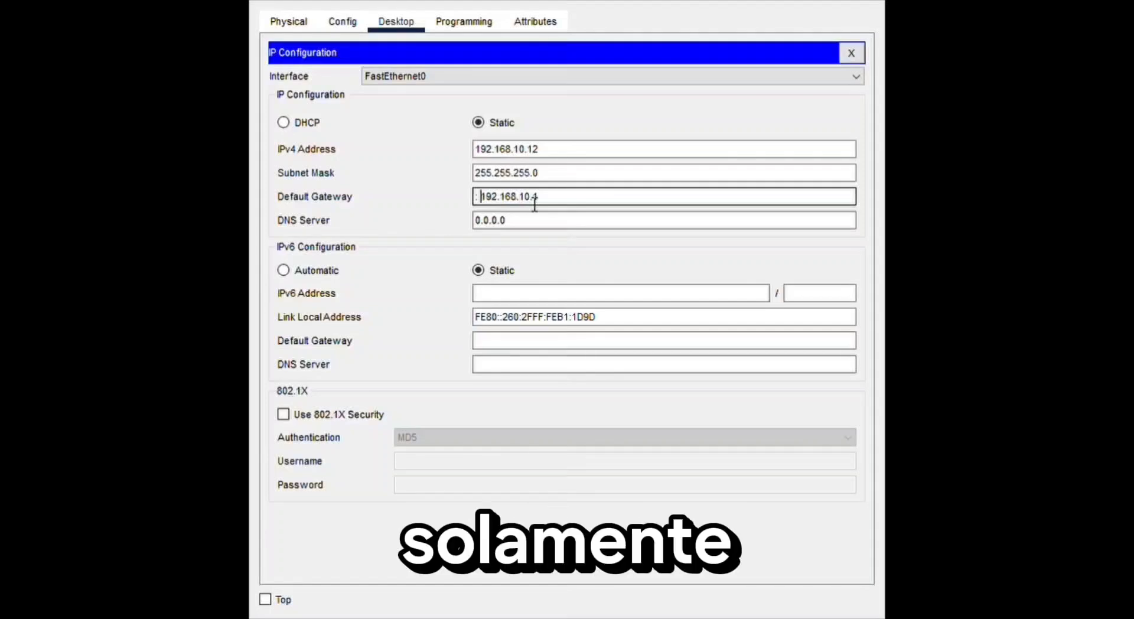
key("Tab")
type(": 192.168.10.12")
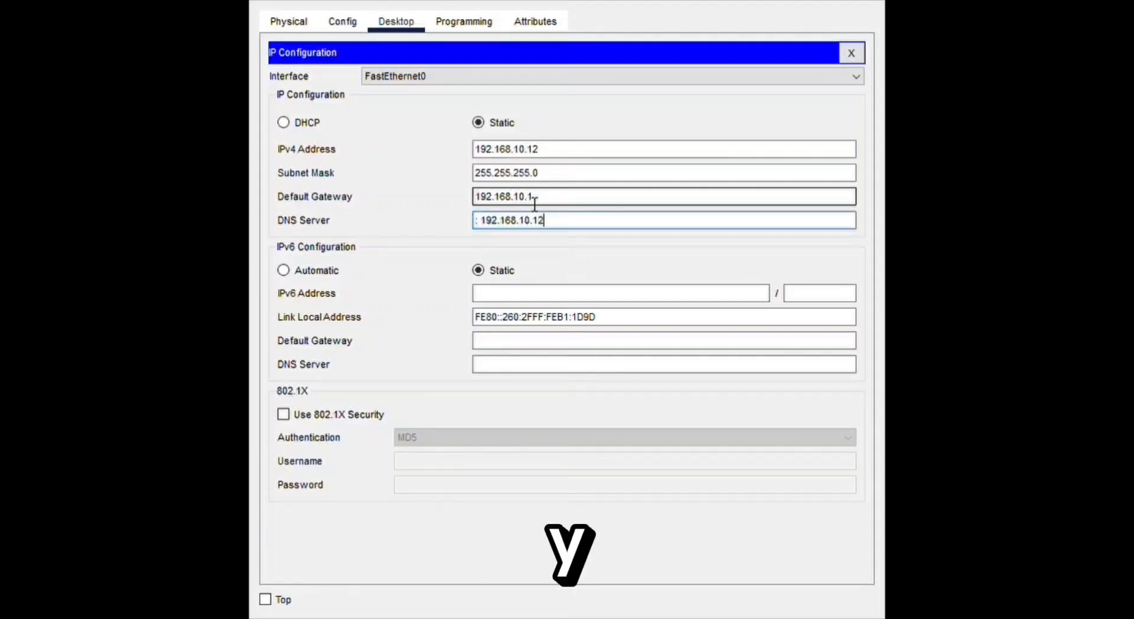
key("BackSpace")
key("BackSpace")
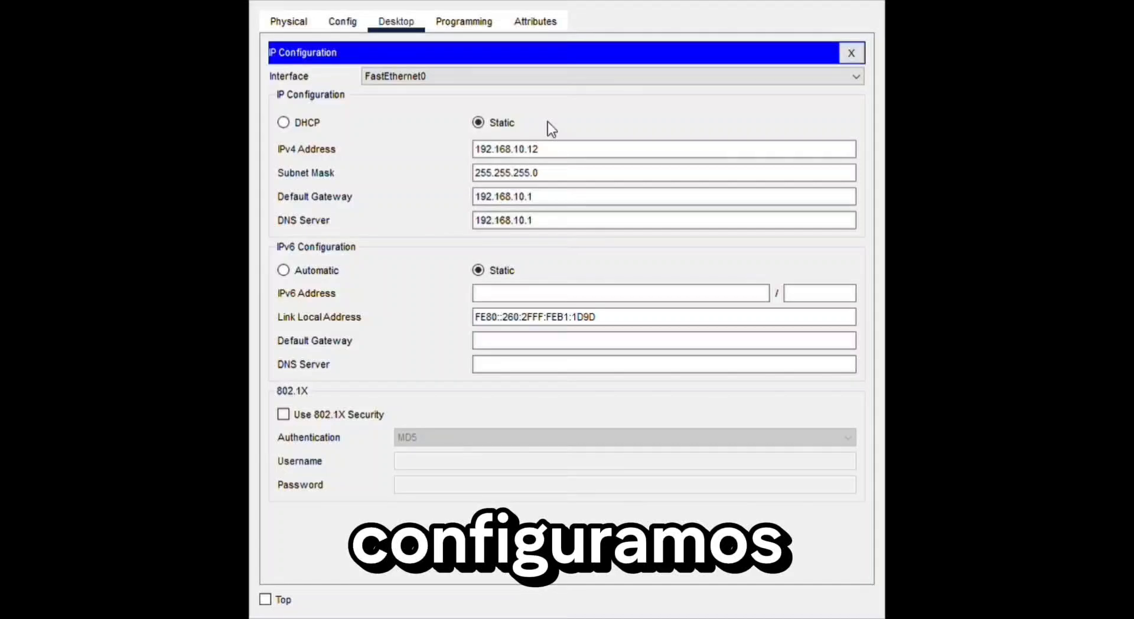
left_click(344, 25)
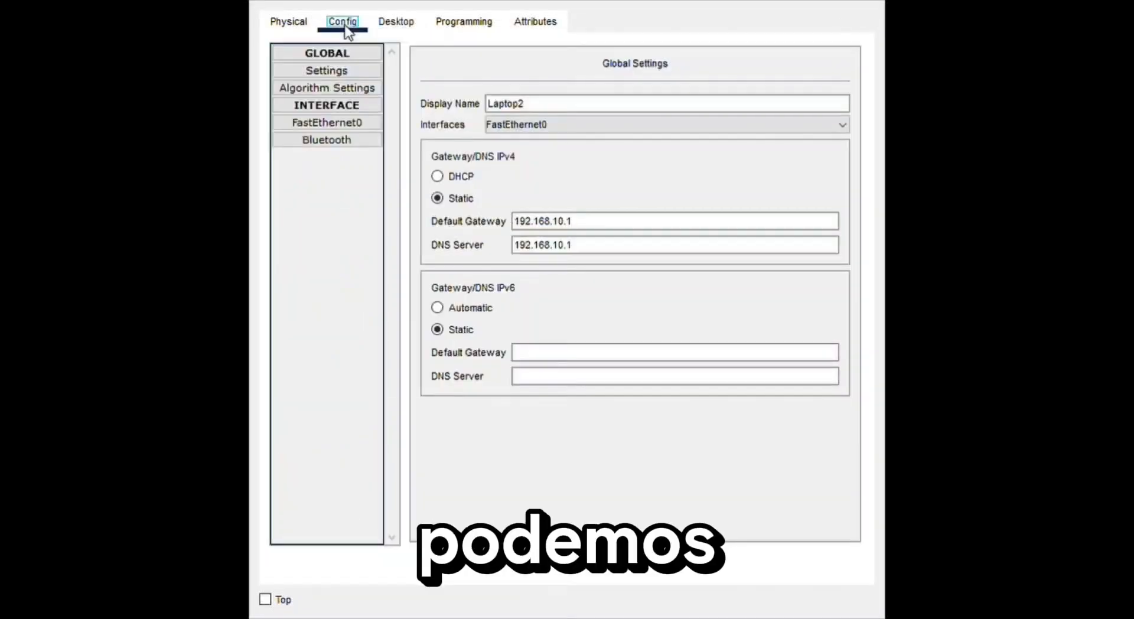
left_click(289, 22)
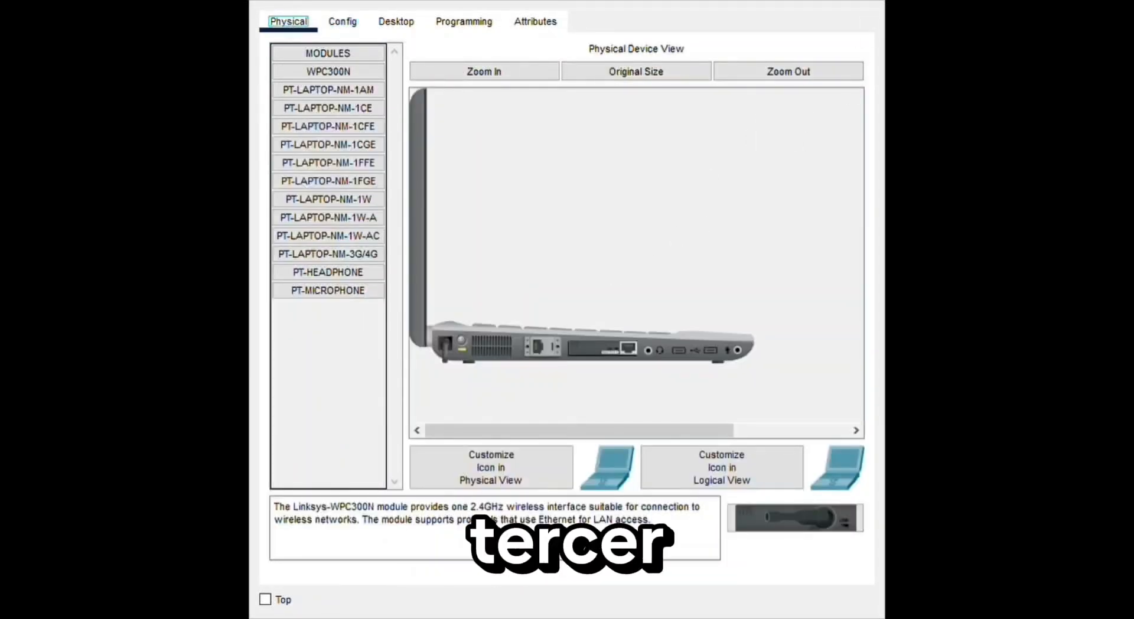
- Give the fourth laptop the static IPv4 address 192.168.10.13 with subnet mask 255.255.255.0 and copy that address
left_click(396, 23)
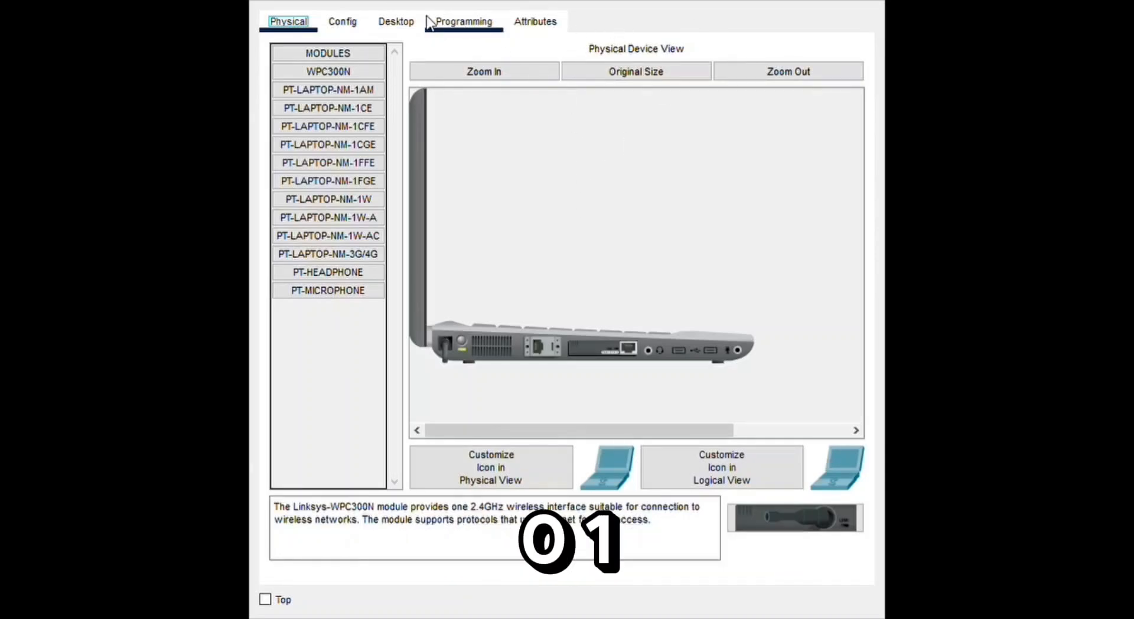
left_click(397, 23)
left_click(372, 97)
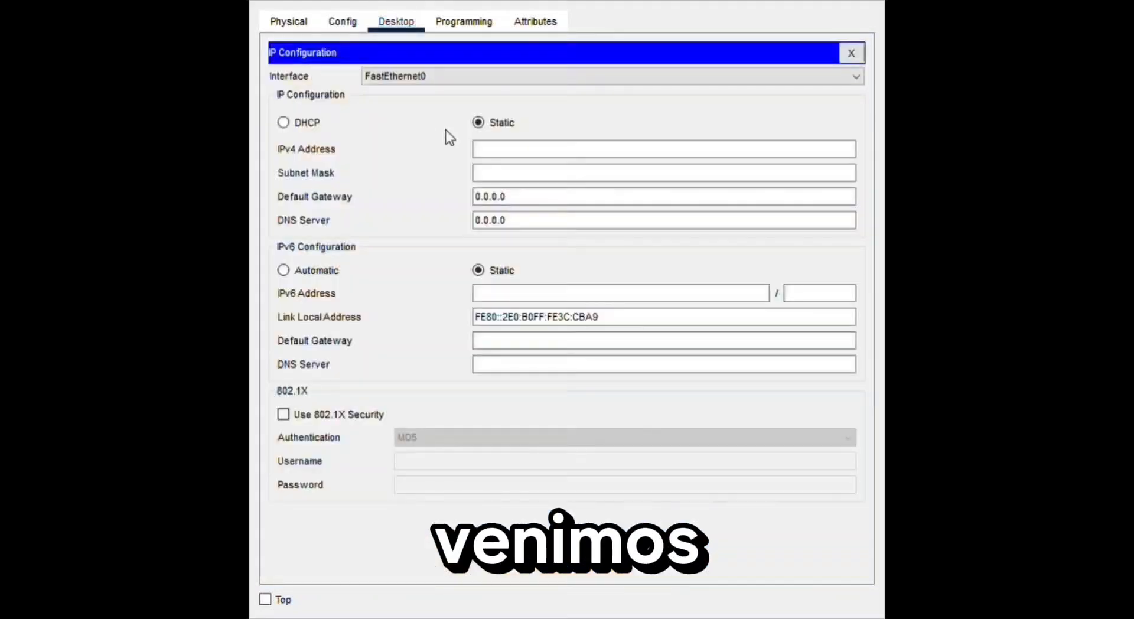
left_click(492, 151)
type("192.168.10.12")
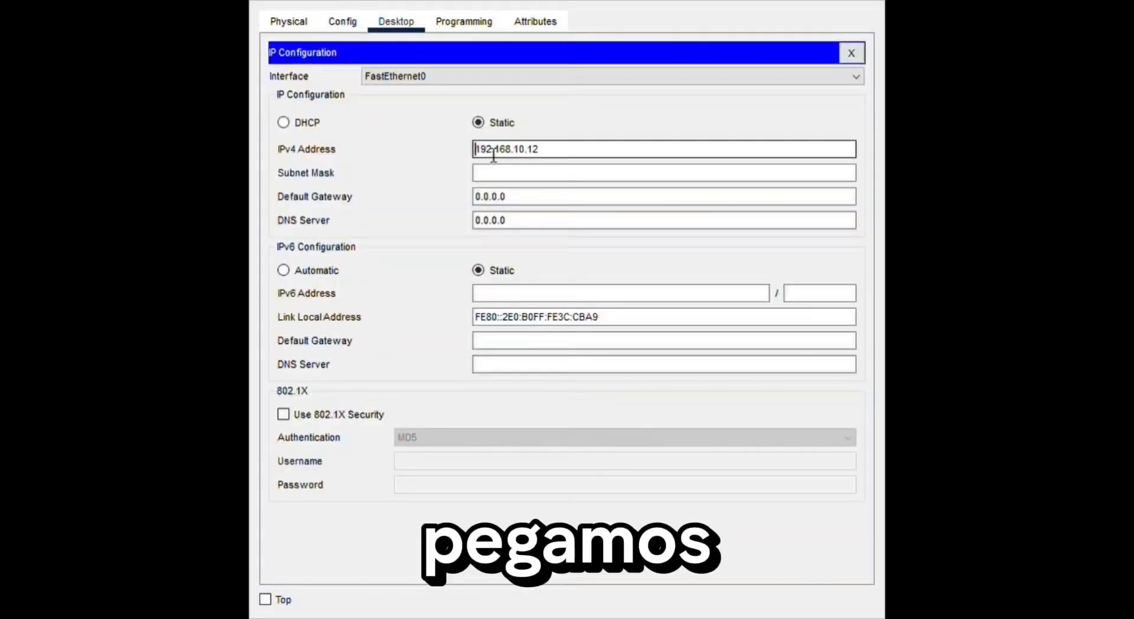
type("3")
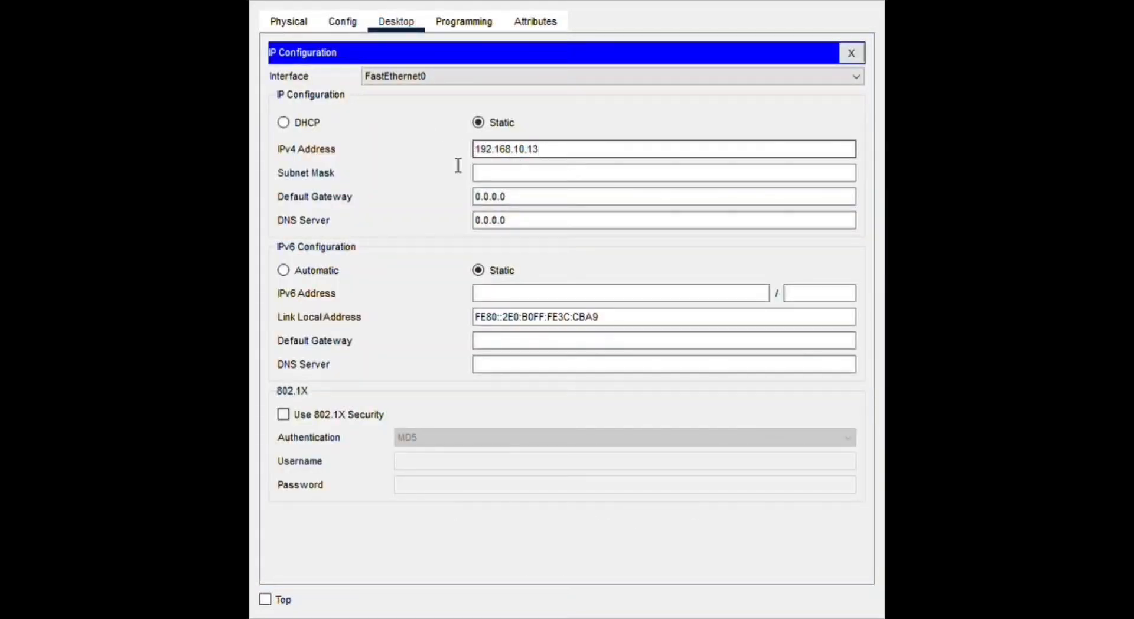
double_click(473, 151)
key("ctrl+c")
- Set the fourth laptop's default gateway and DNS server to 192.168.10.1 and check its global settings
left_click(534, 196)
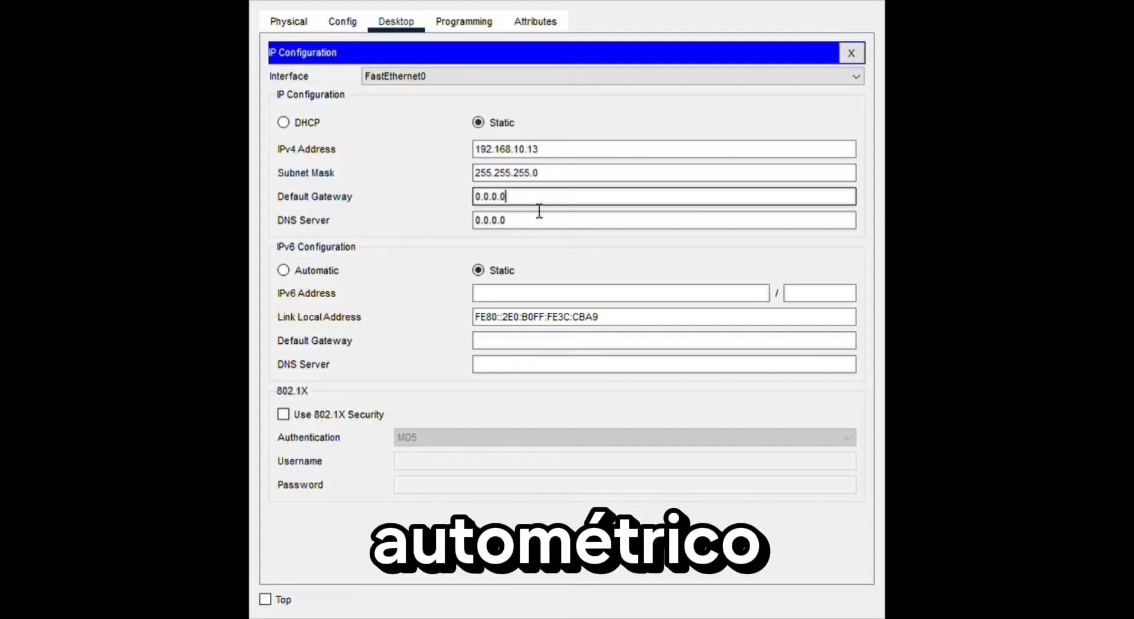
key("BackSpace")
key("BackSpace")
key("BackSpace")
key("BackSpace")
key("BackSpace")
key("BackSpace")
key("BackSpace")
key("ctrl+v")
left_click(563, 222)
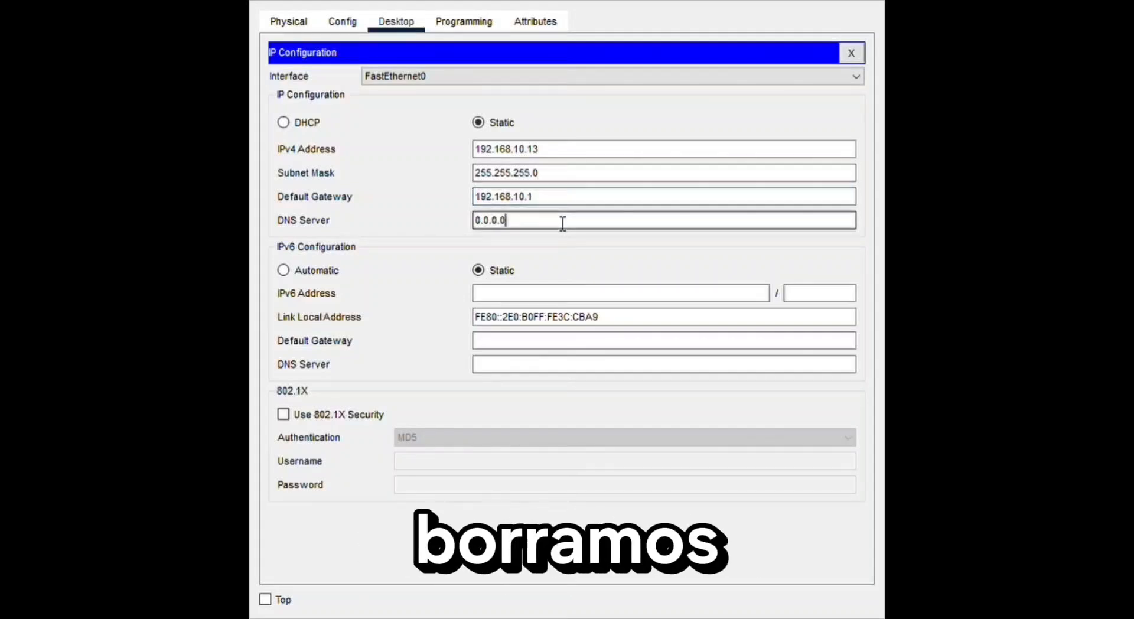
key("BackSpace")
key("BackSpace")
key("BackSpace")
key("BackSpace")
key("BackSpace")
key("ctrl+v")
key("BackSpace")
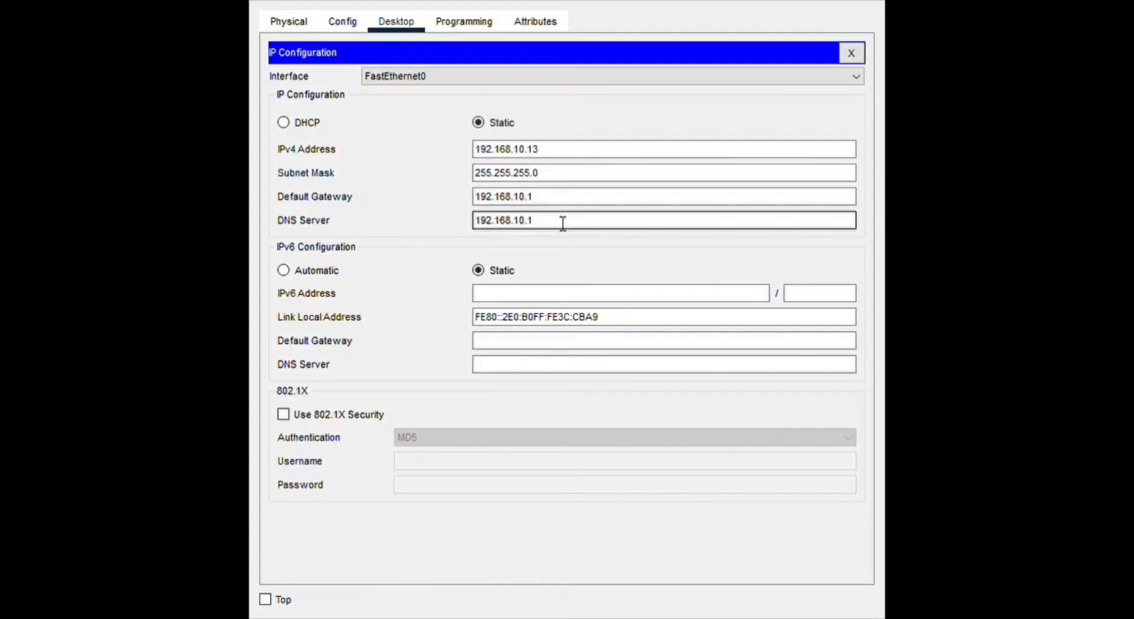
left_click(344, 20)
left_click(290, 23)
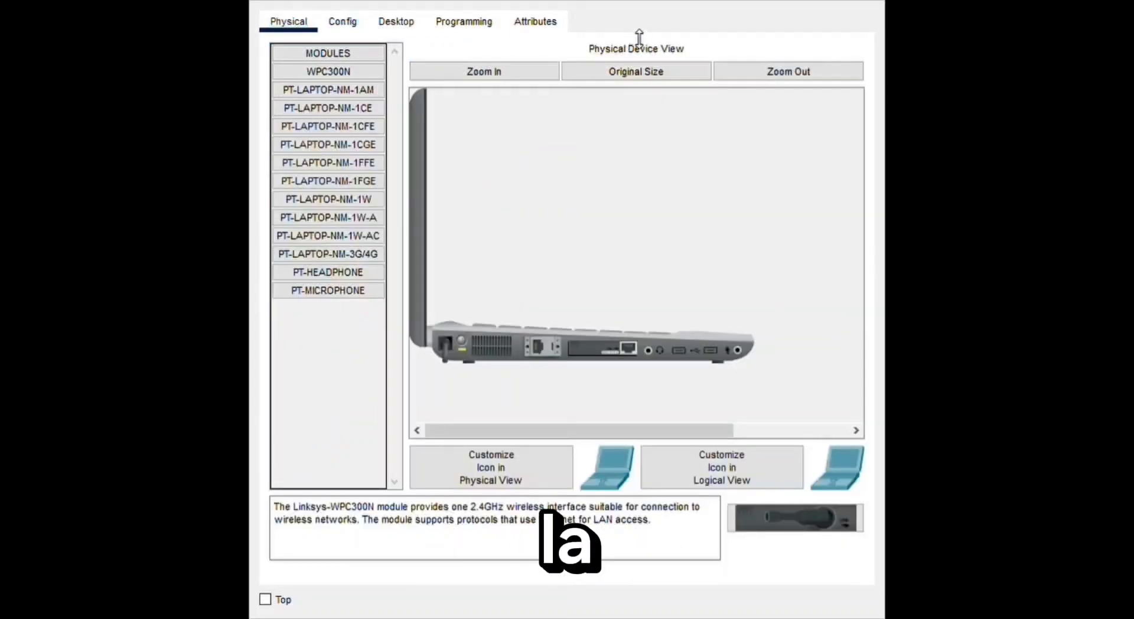
- Give the fifth laptop the static IPv4 address 192.168.10.14 with subnet mask 255.255.255.0 in its IP configuration
left_click(395, 22)
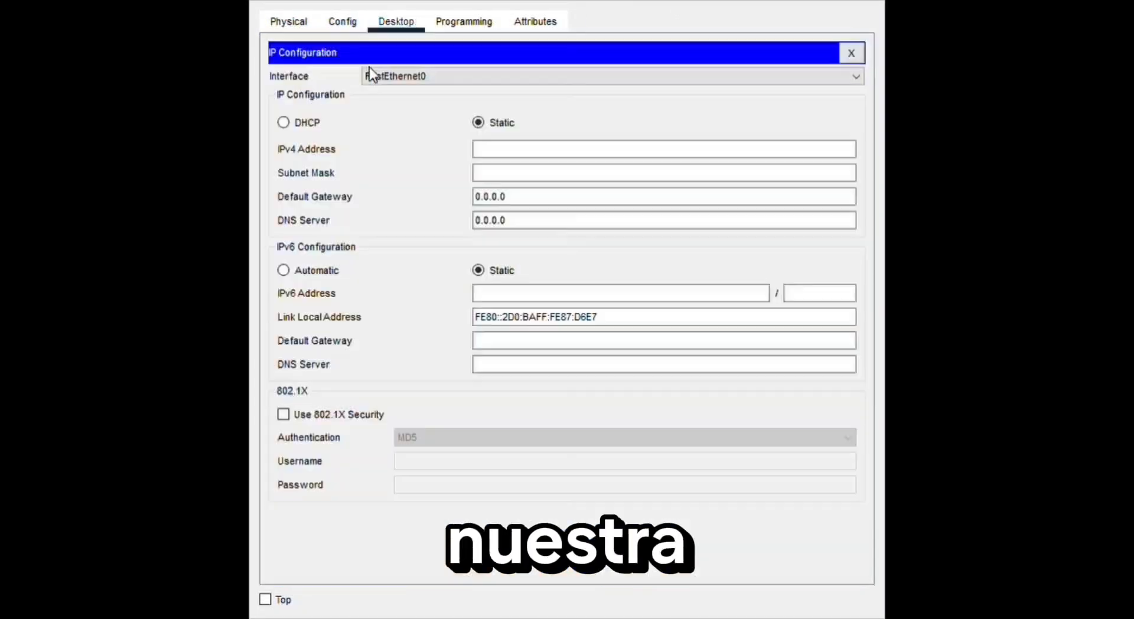
left_click(541, 156)
key("ctrl+v")
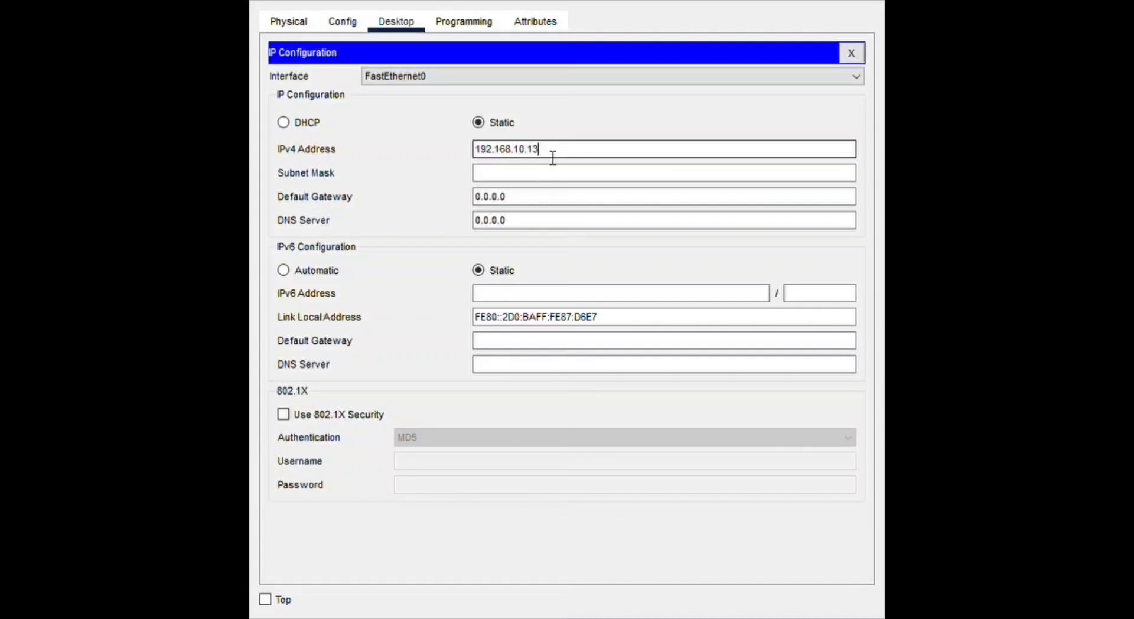
left_click(548, 174)
- Set the fifth laptop's default gateway and DNS server to 192.168.10.1 and check its global settings
left_click(542, 198)
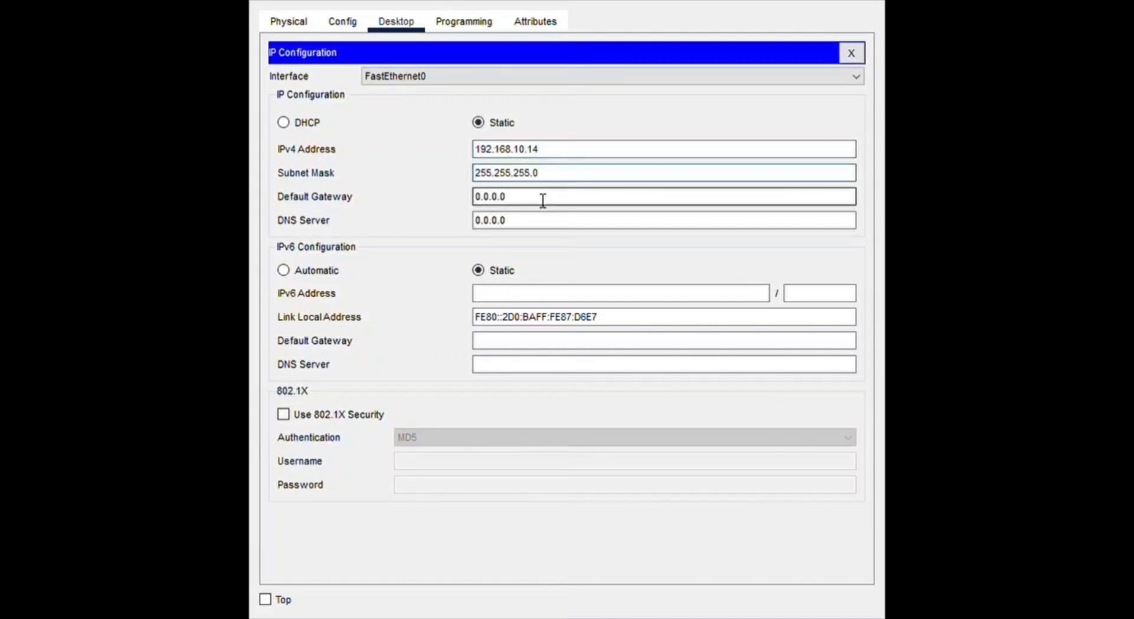
key("BackSpace")
key("ctrl+v")
key("BackSpace")
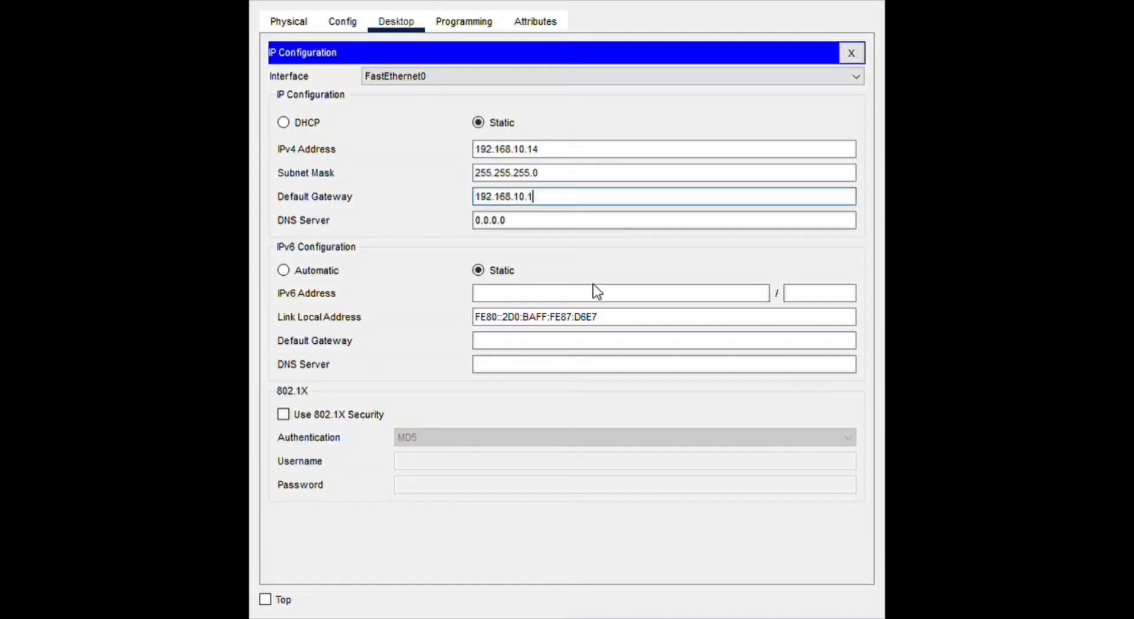
key("ctrl+v")
key("BackSpace")
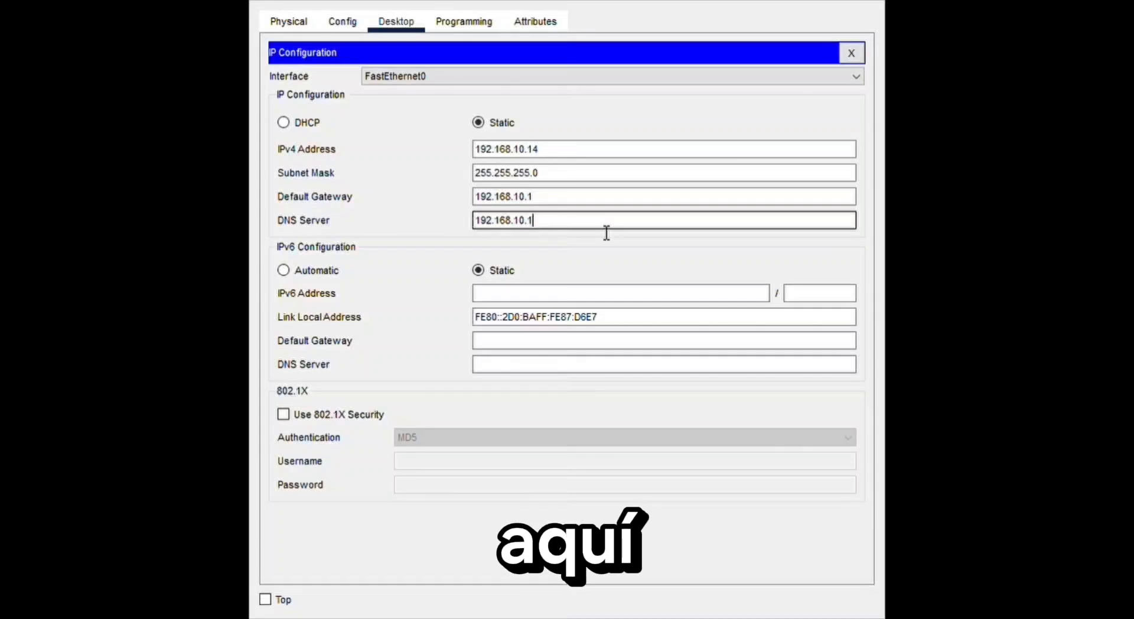
left_click(328, 24)
left_click(288, 21)
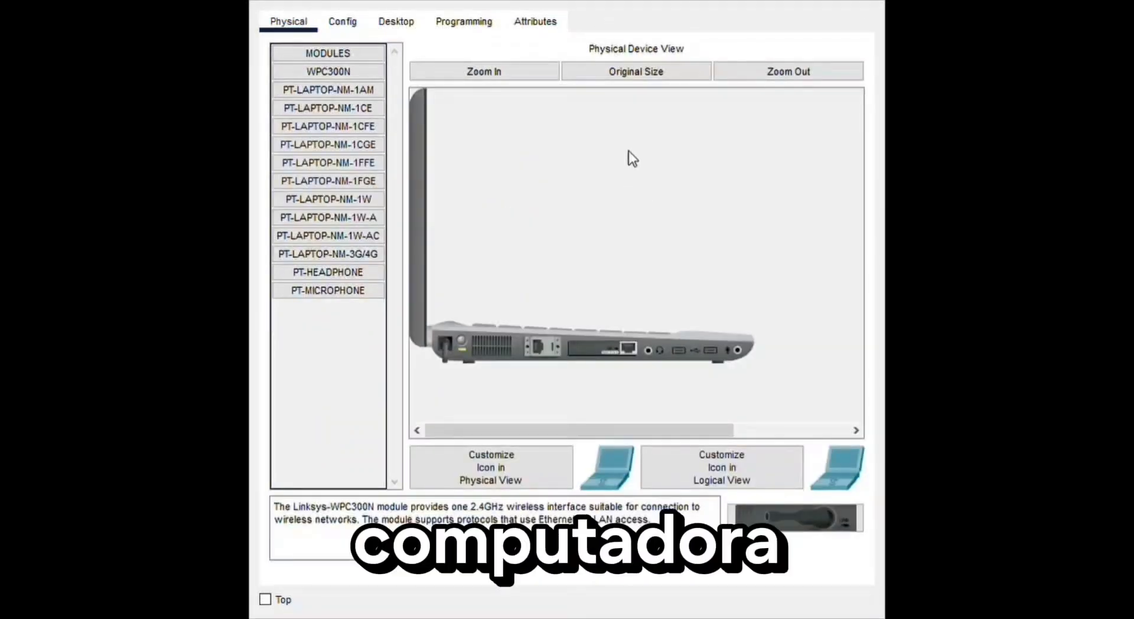
- Give the sixth laptop the static IPv4 address 192.168.10.15 with subnet mask 255.255.255.0 in its IP configuration
left_click(395, 22)
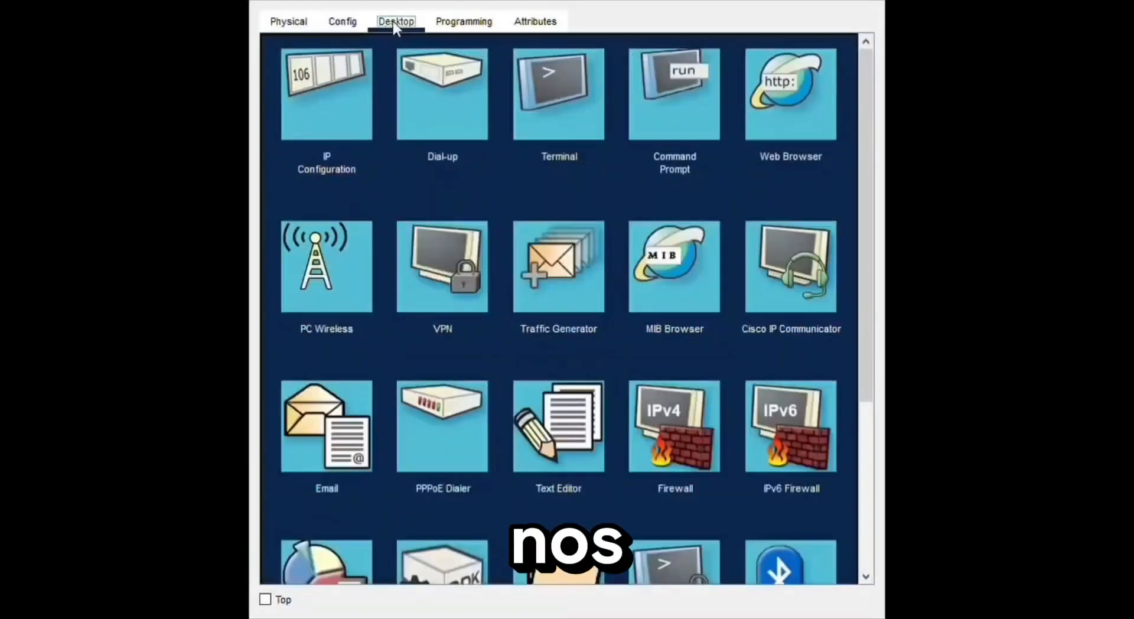
left_click(312, 87)
left_click(522, 151)
key("ctrl+v")
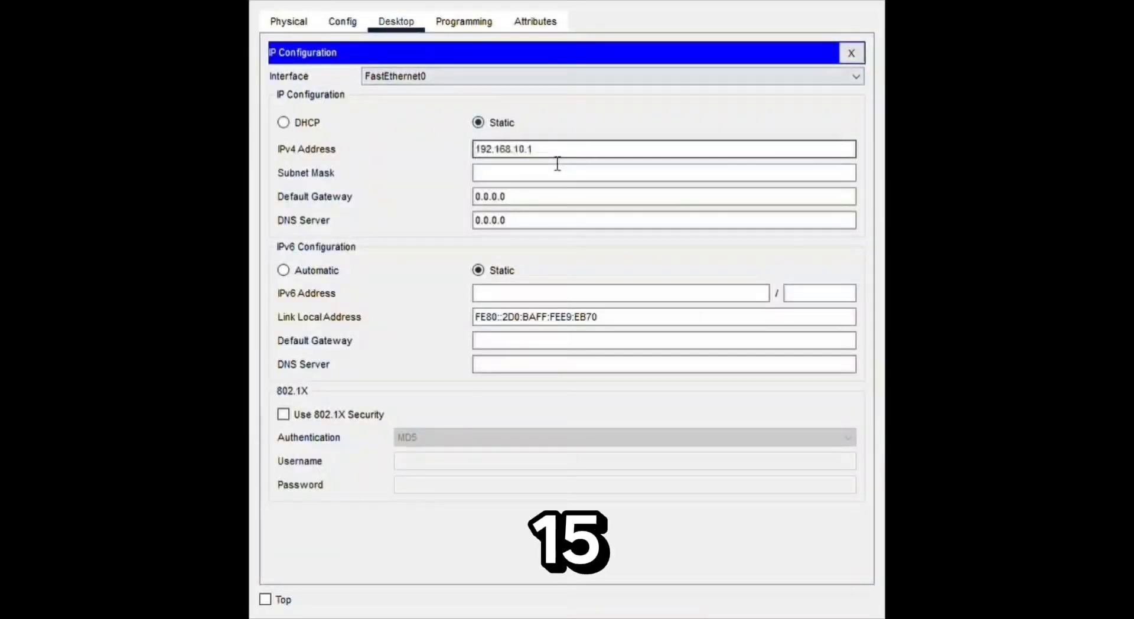
type("5")
left_click(603, 172)
- Set the sixth laptop's default gateway to 192.168.10.1 and fill in its DNS server address
left_click(560, 199)
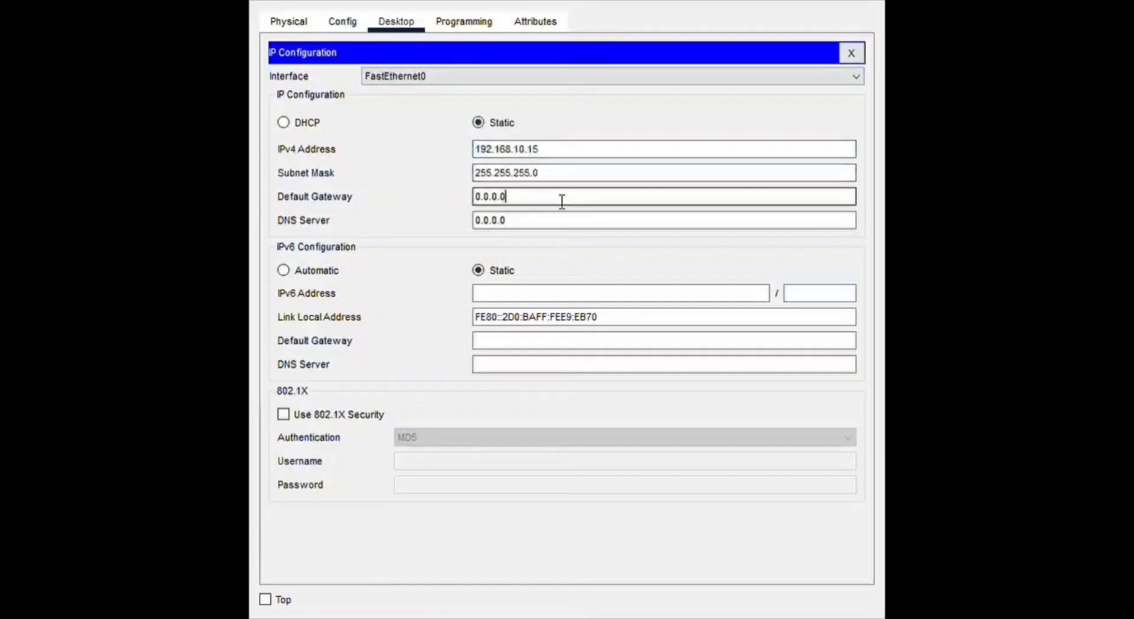
key("BackSpace")
key("BackSpace")
key("BackSpace")
key("BackSpace")
key("BackSpace")
key("BackSpace")
key("BackSpace")
key("ctrl+v")
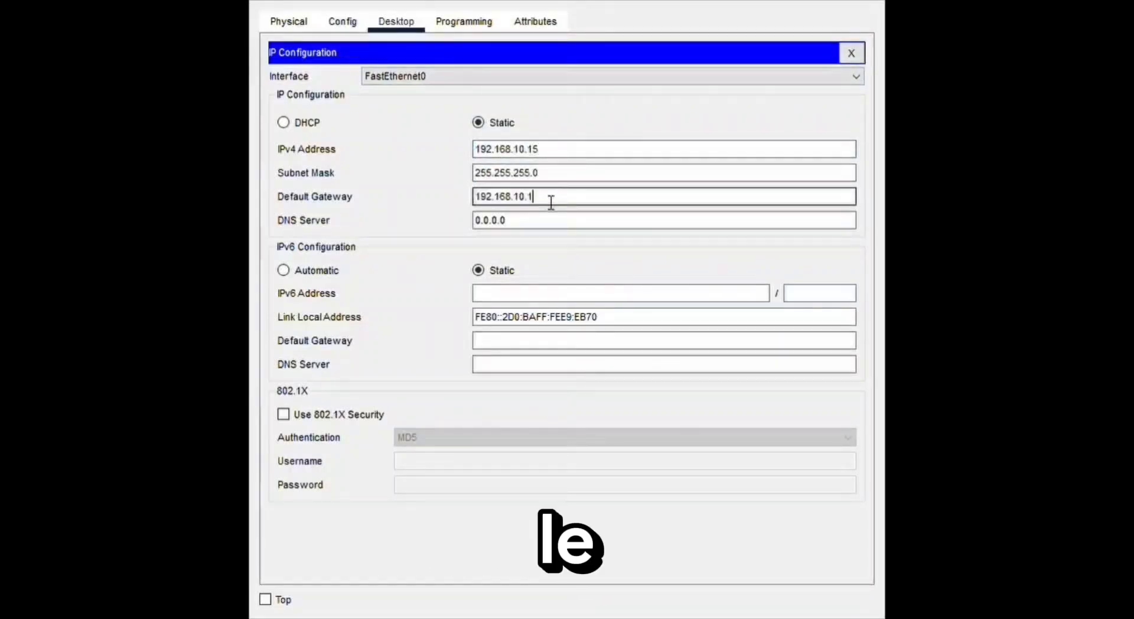
left_click(541, 228)
key("BackSpace")
key("BackSpace")
key("BackSpace")
key("BackSpace")
key("BackSpace")
key("BackSpace")
key("BackSpace")
key("ctrl+v")
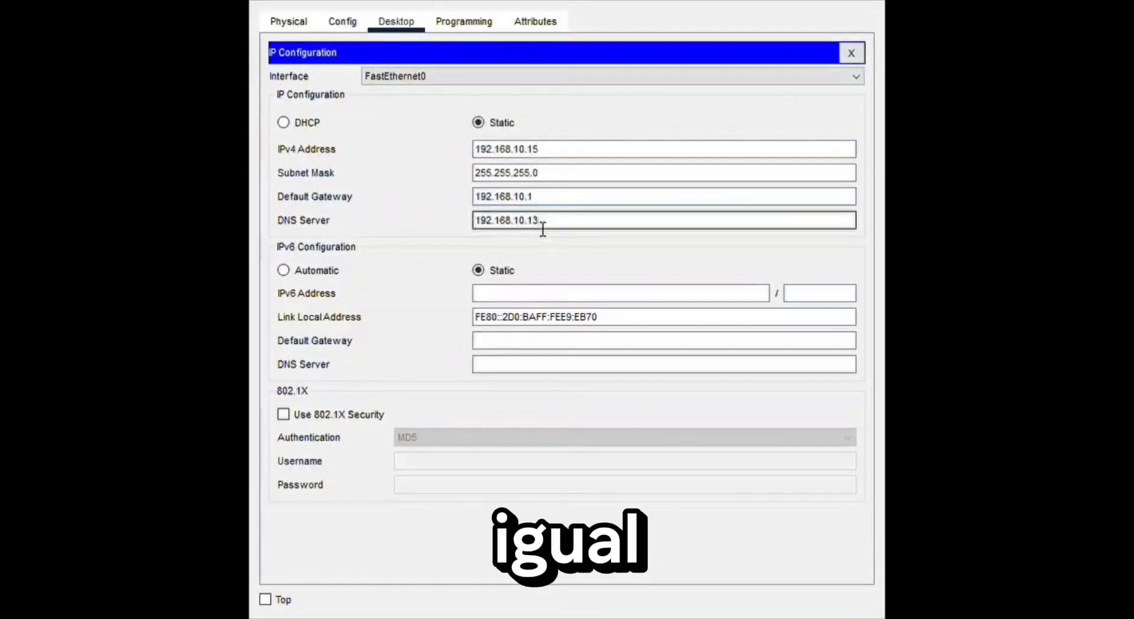
left_click(344, 24)
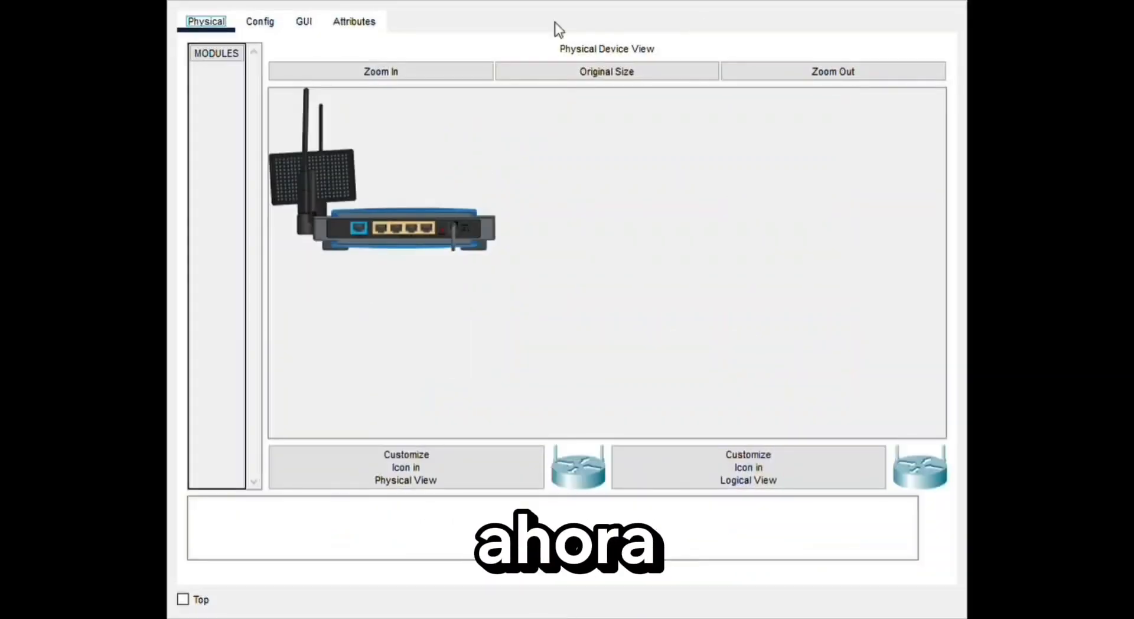
- Set the wireless router's internet connection type to Static IP in its web setup interface
left_click(304, 21)
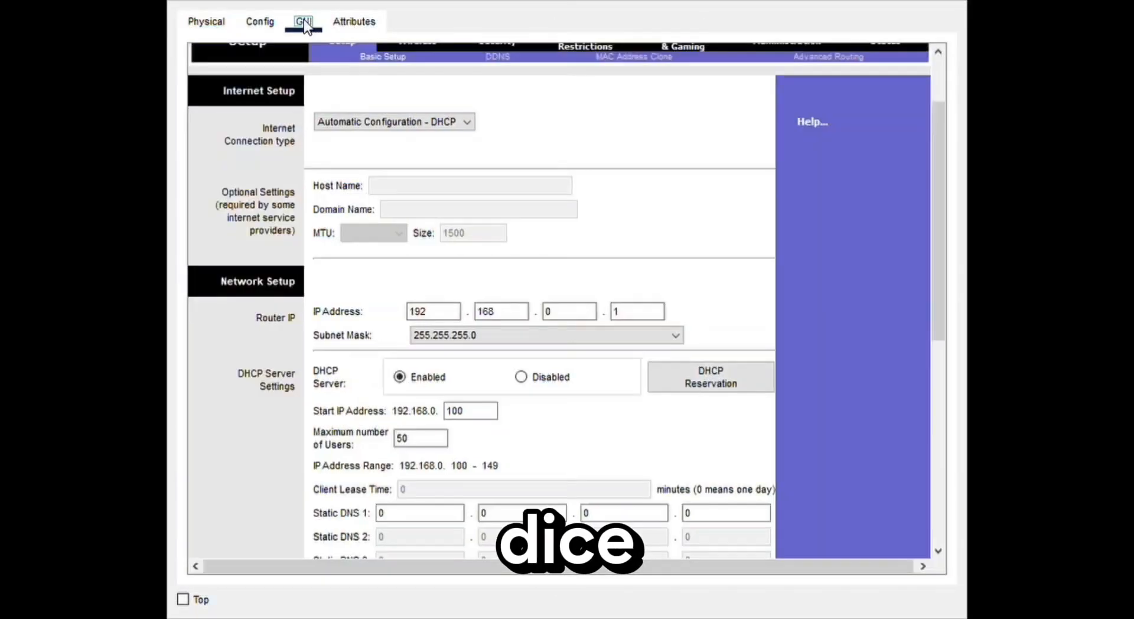
left_click_drag(938, 158, 939, 65)
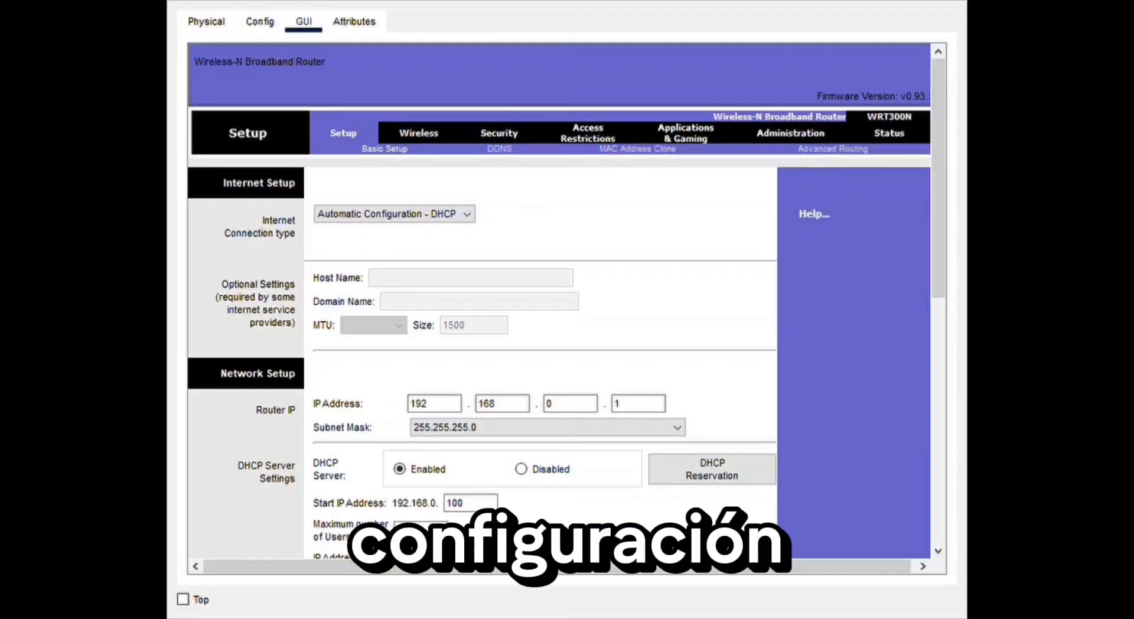
left_click(467, 214)
left_click(402, 235)
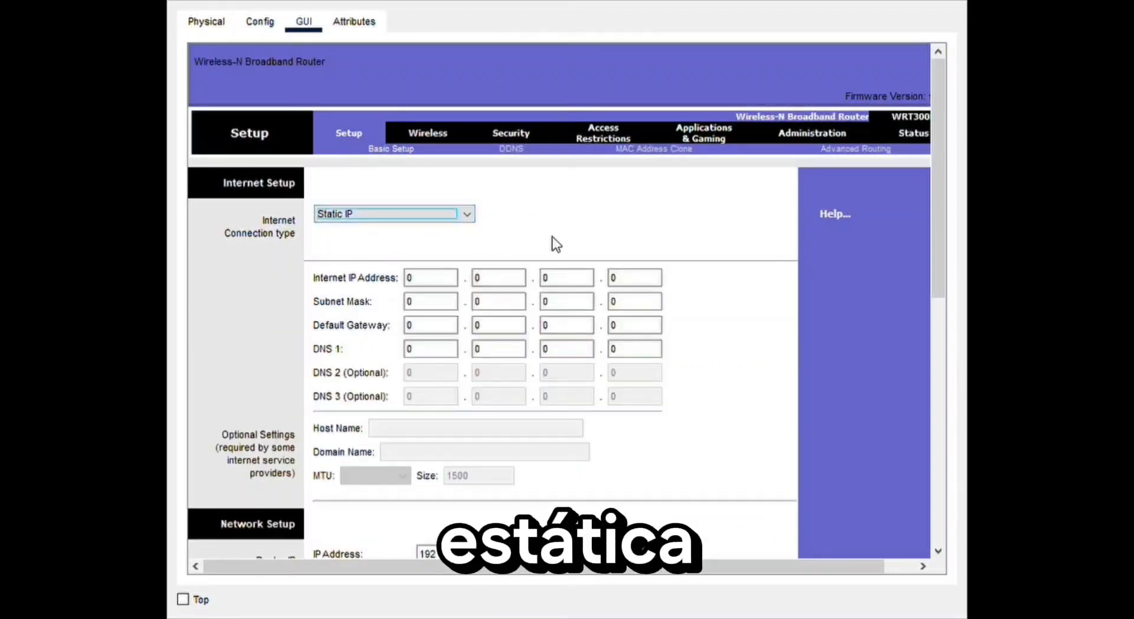
- Set the wireless router's internet IP address to 192.168.10.20
left_click(426, 282)
type("1")
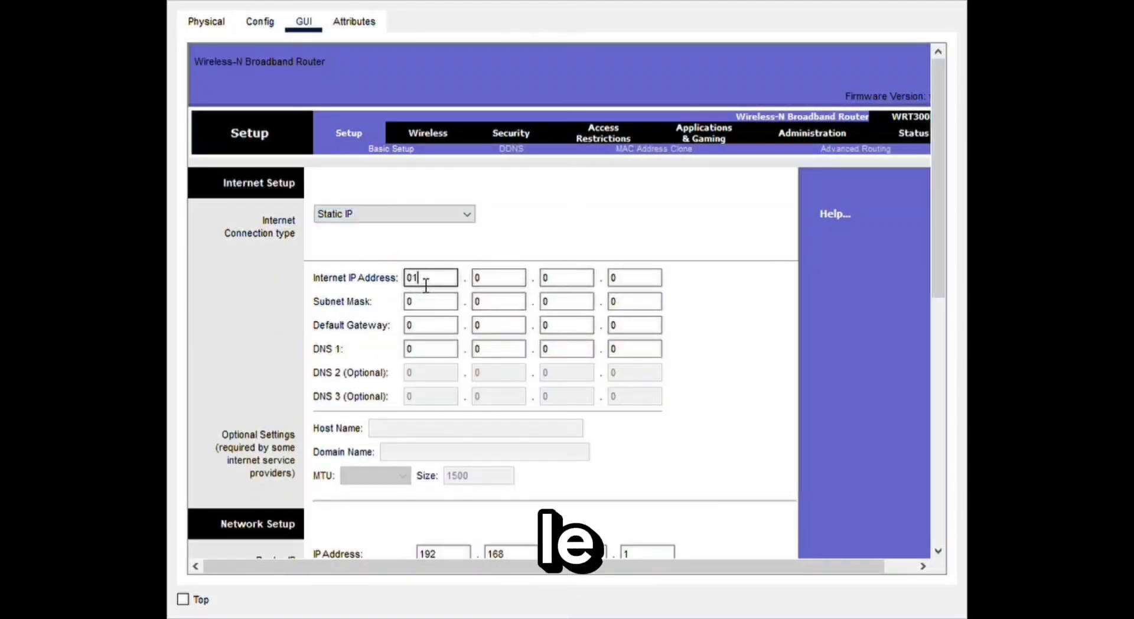
type("9")
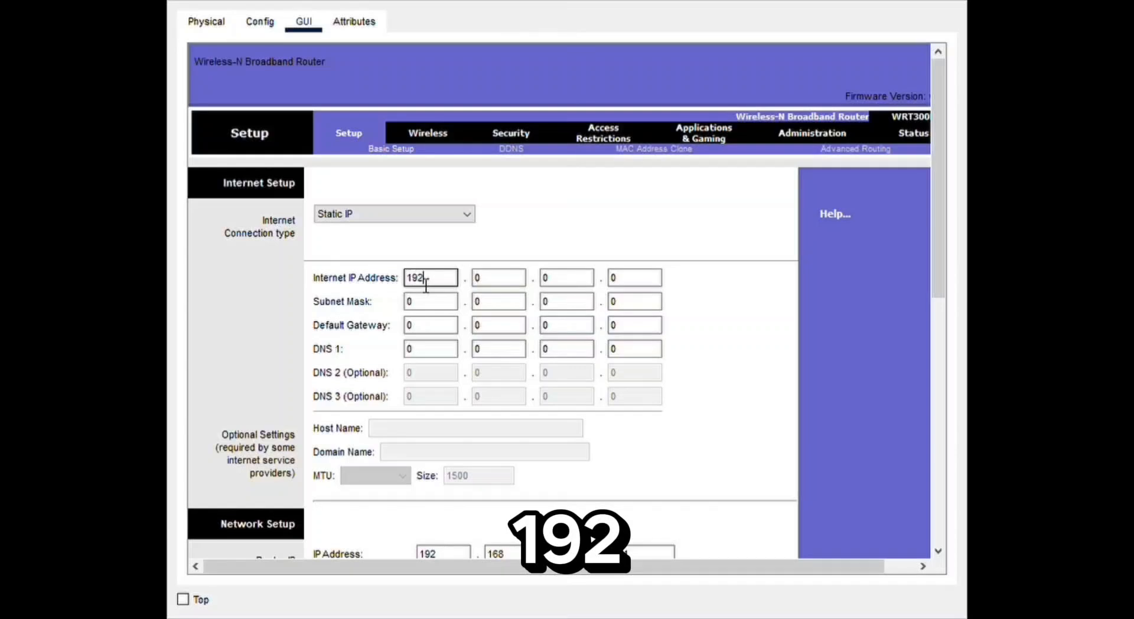
type("2")
key("Tab")
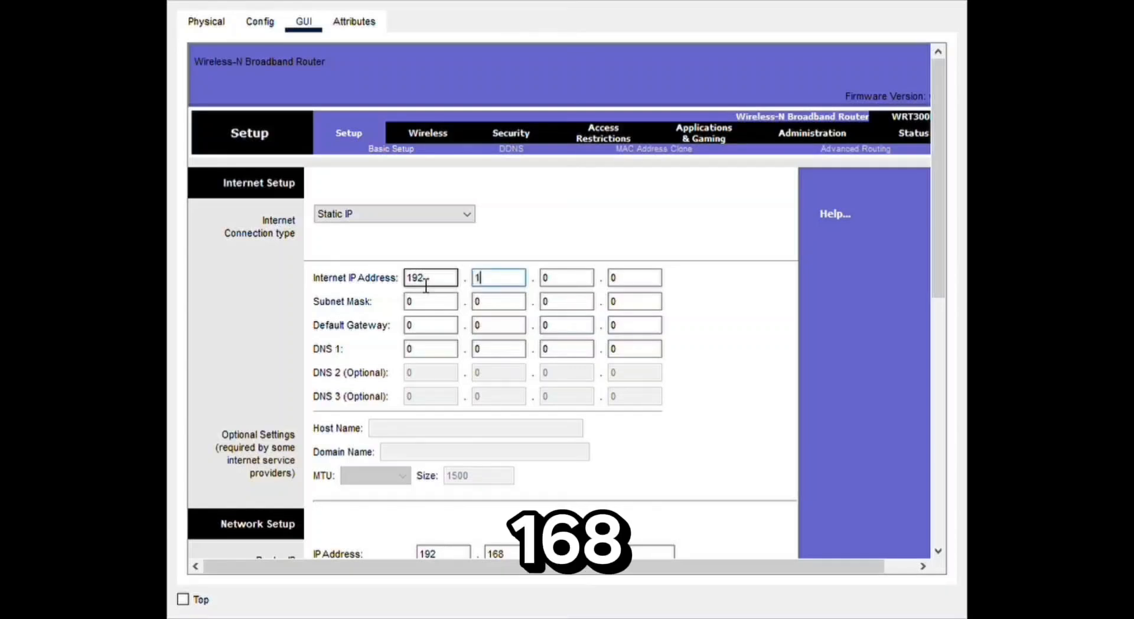
key("Tab")
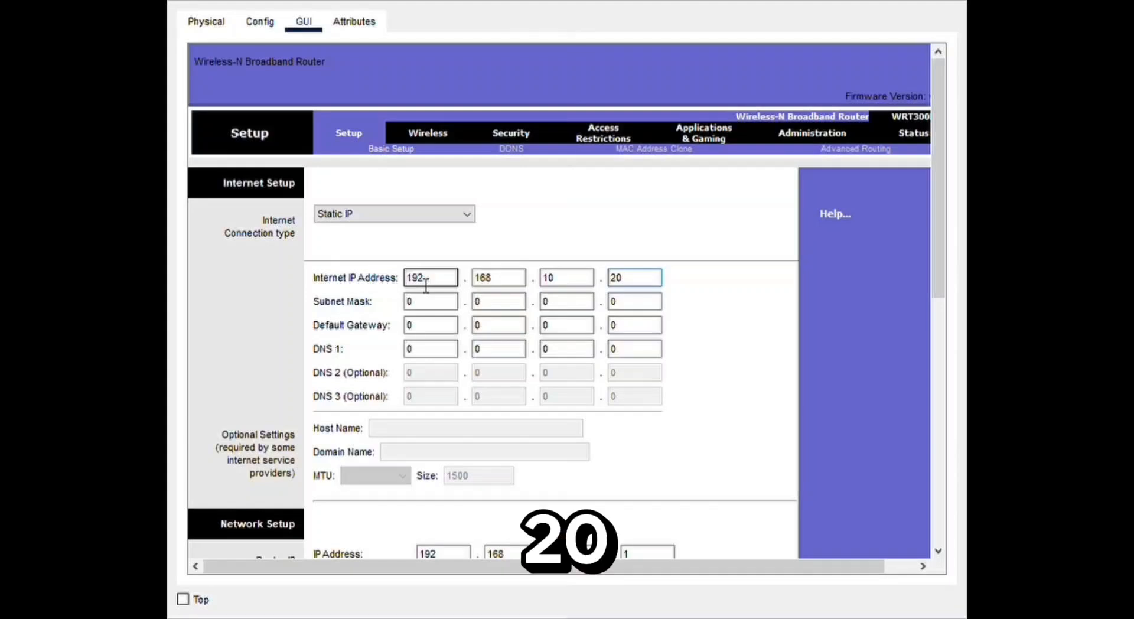
- Set the subnet mask of the router's internet connection to 255.255.255.0
left_click(432, 304)
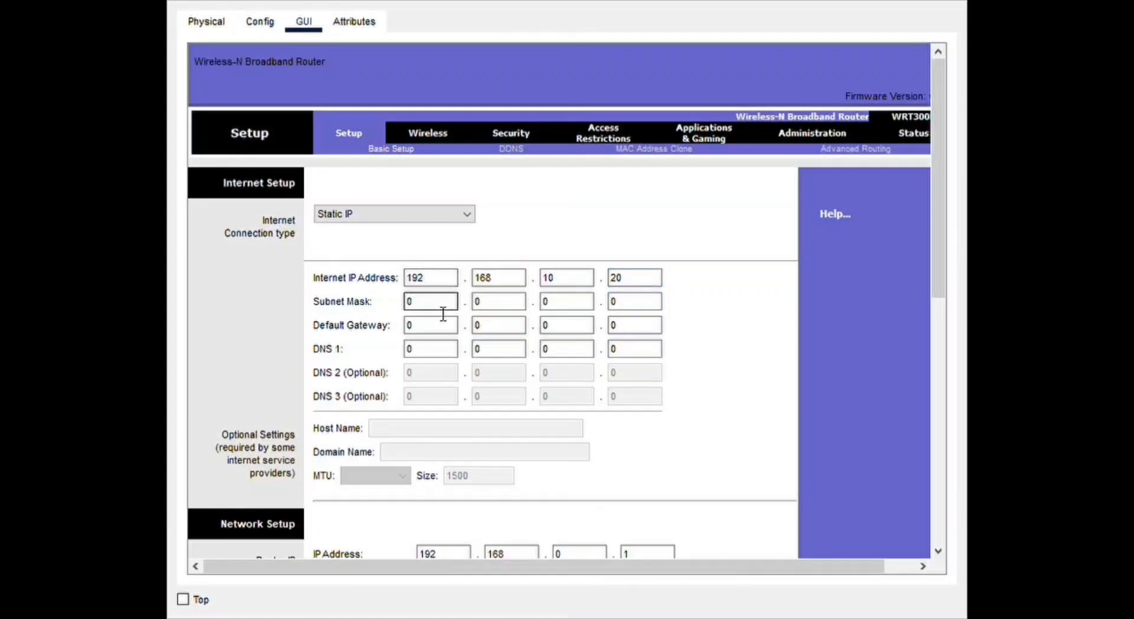
key("Delete")
type("255.255.")
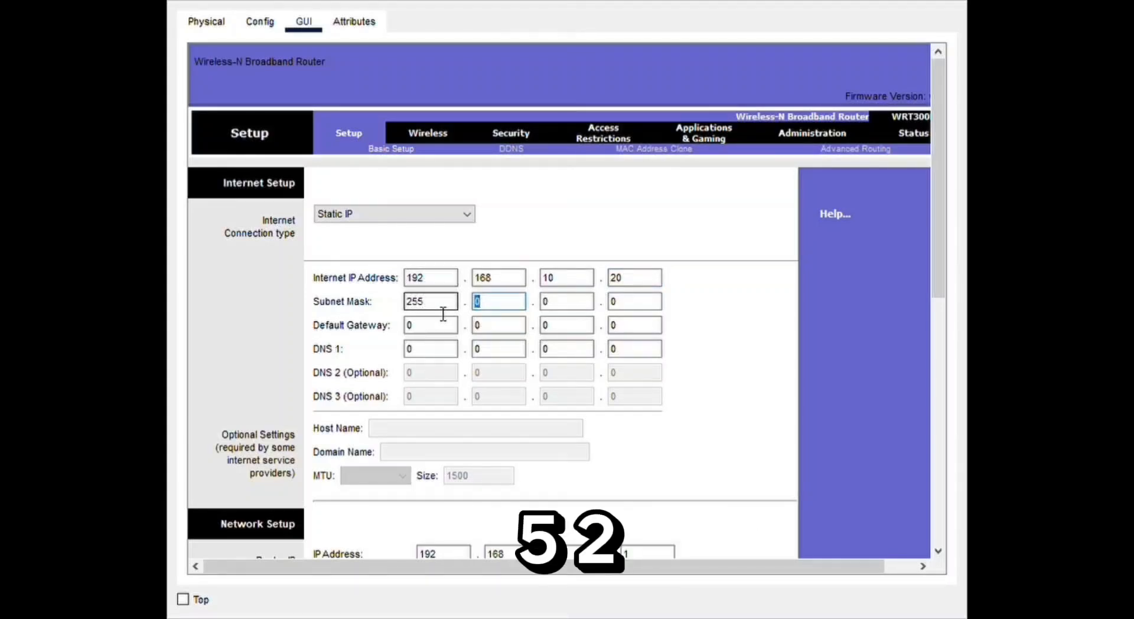
type("255")
- Set the default gateway of the router's internet connection to 192.168.10.1
left_click(422, 330)
key("BackSpace")
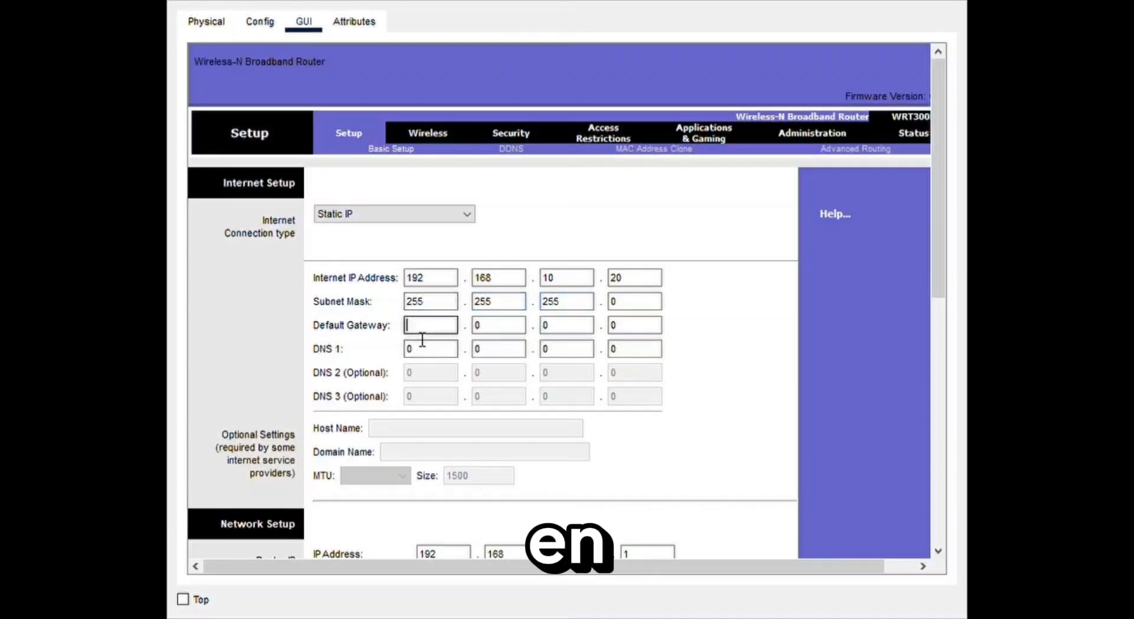
type("192")
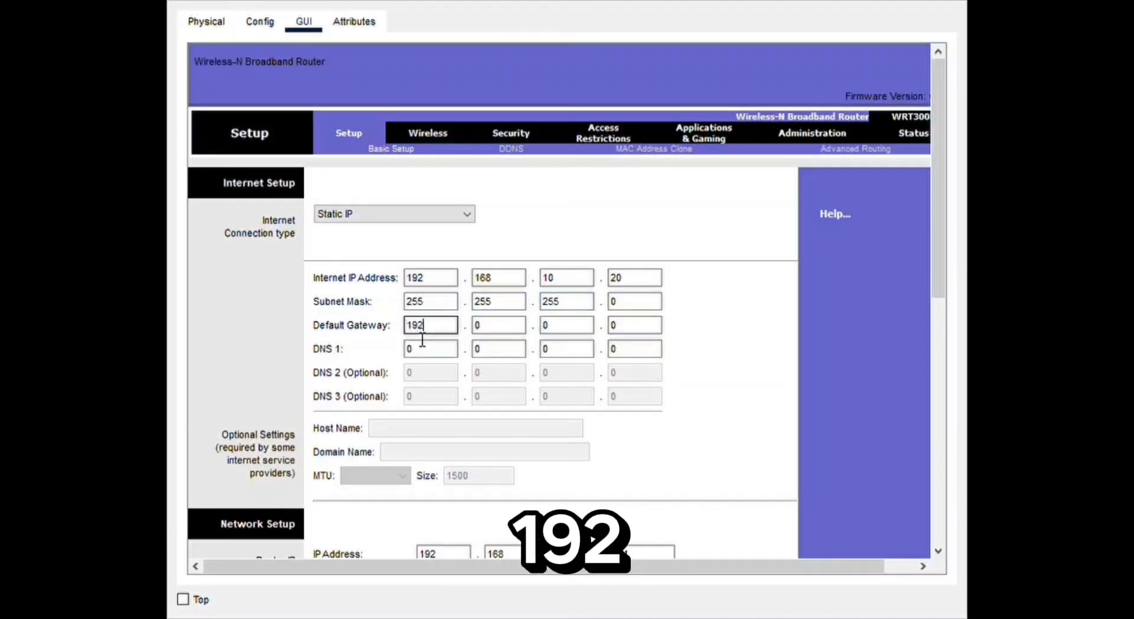
key("Tab")
type("168")
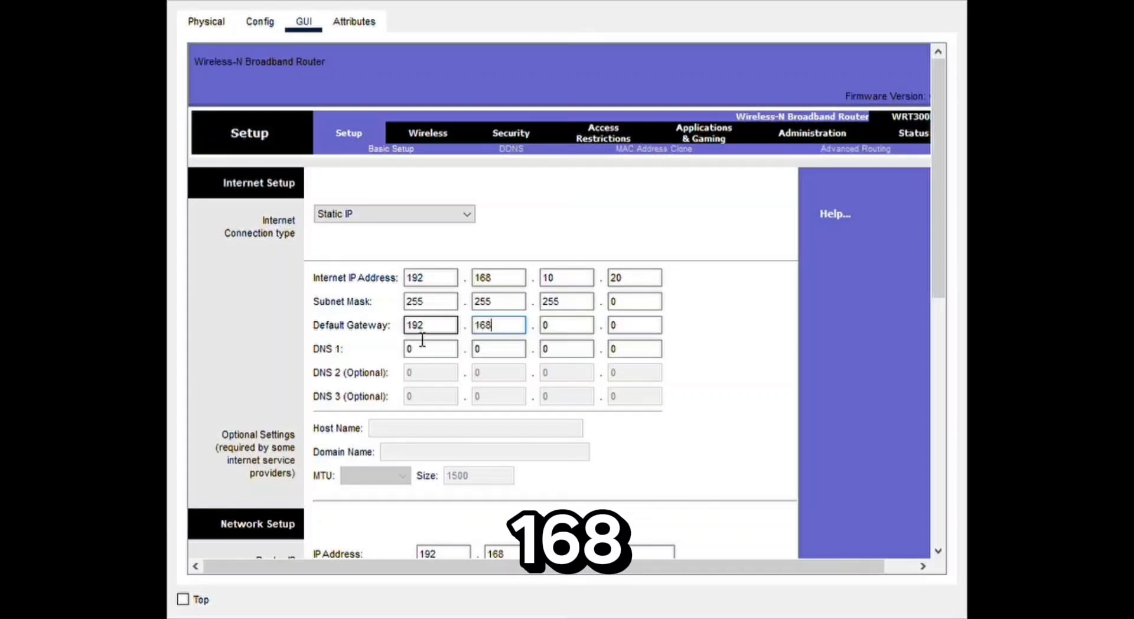
key("Tab")
type("10.")
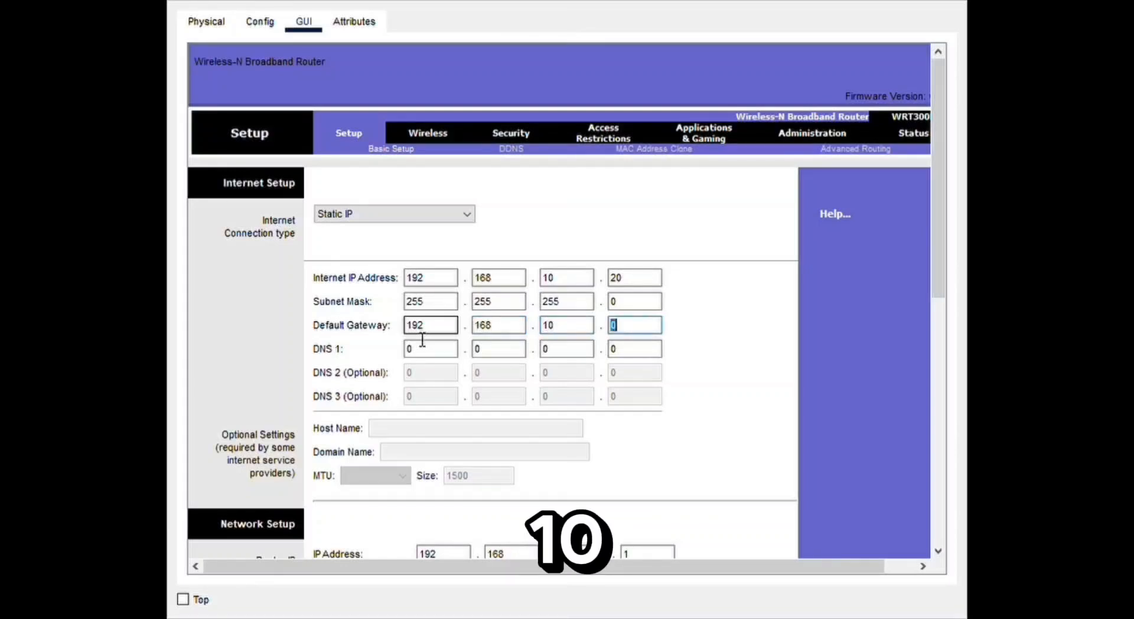
type("1")
- Set DNS 1 of the router's internet connection to 192.168.10.1
left_click(431, 355)
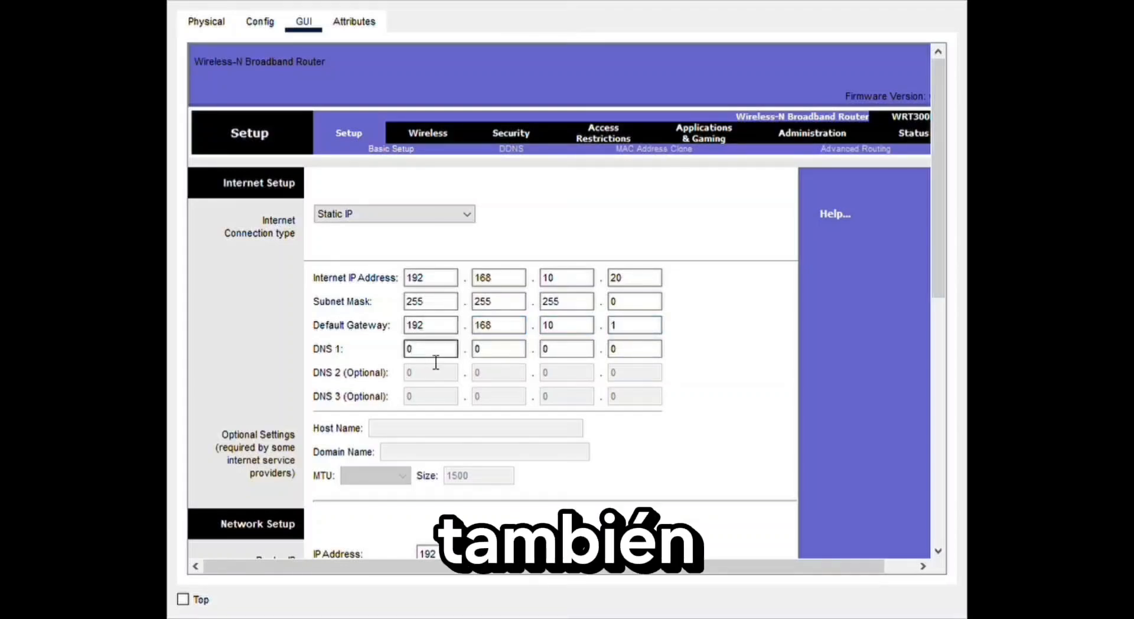
key("BackSpace")
type("192")
key("Tab")
type("16")
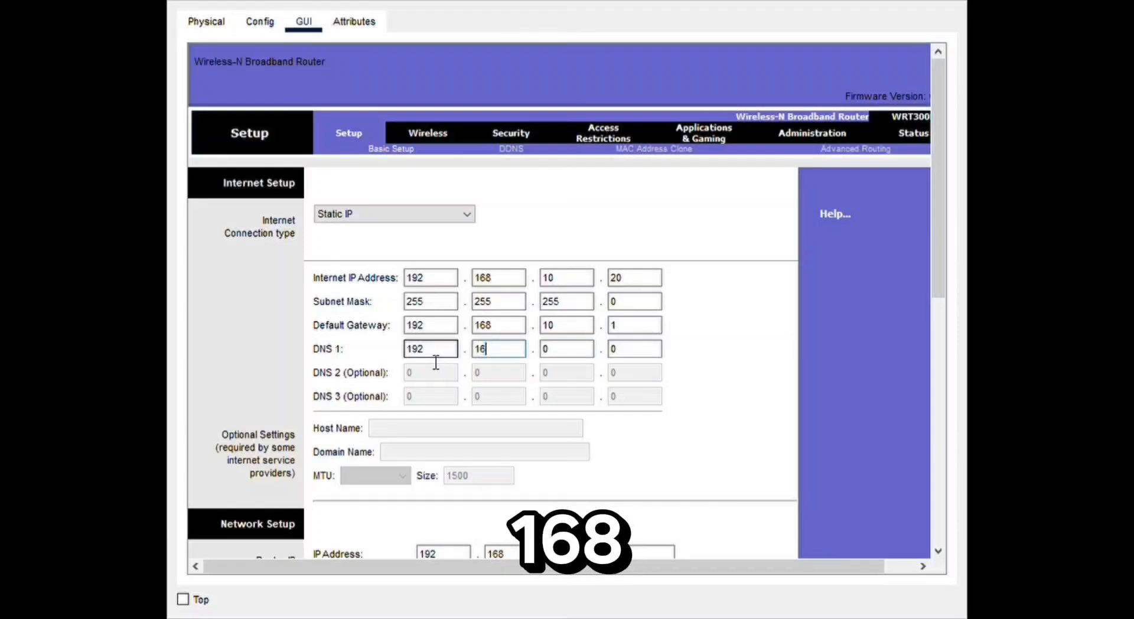
key("Tab")
type("10")
type("1")
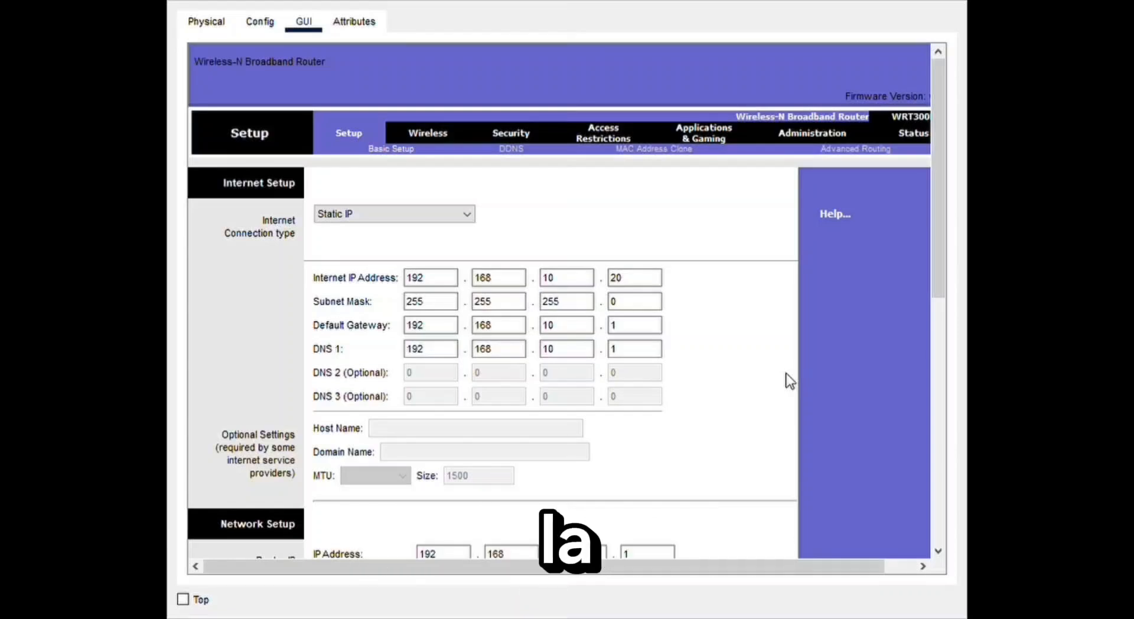
- Set the router IP in the network setup to 192.168.10.20 and disable the DHCP server
left_click_drag(932, 211, 928, 327)
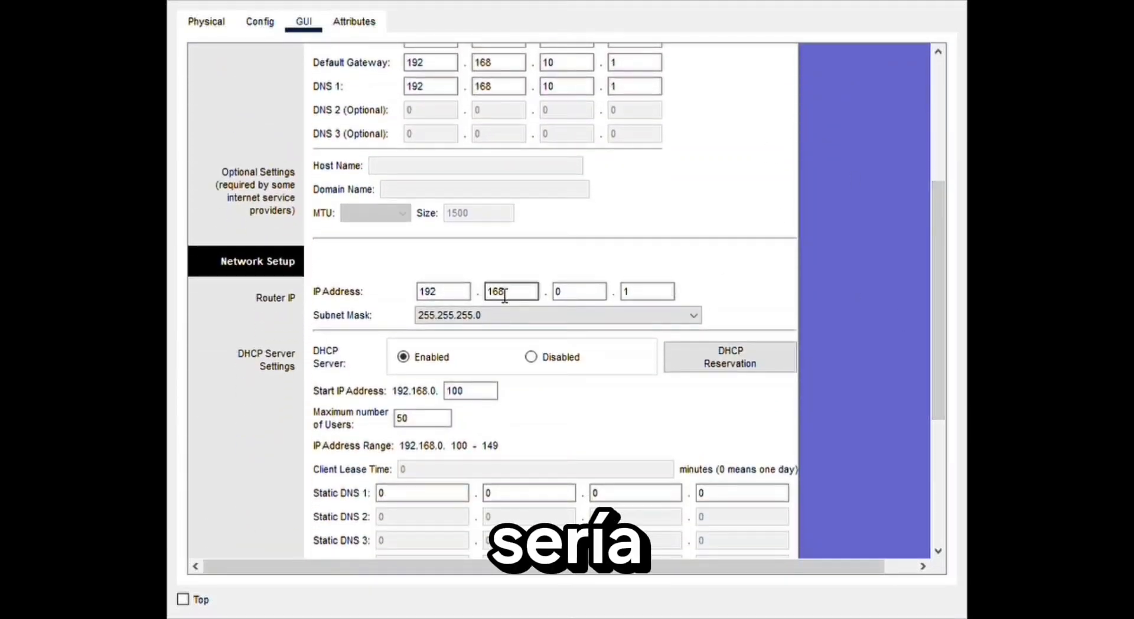
left_click(592, 298)
type("10")
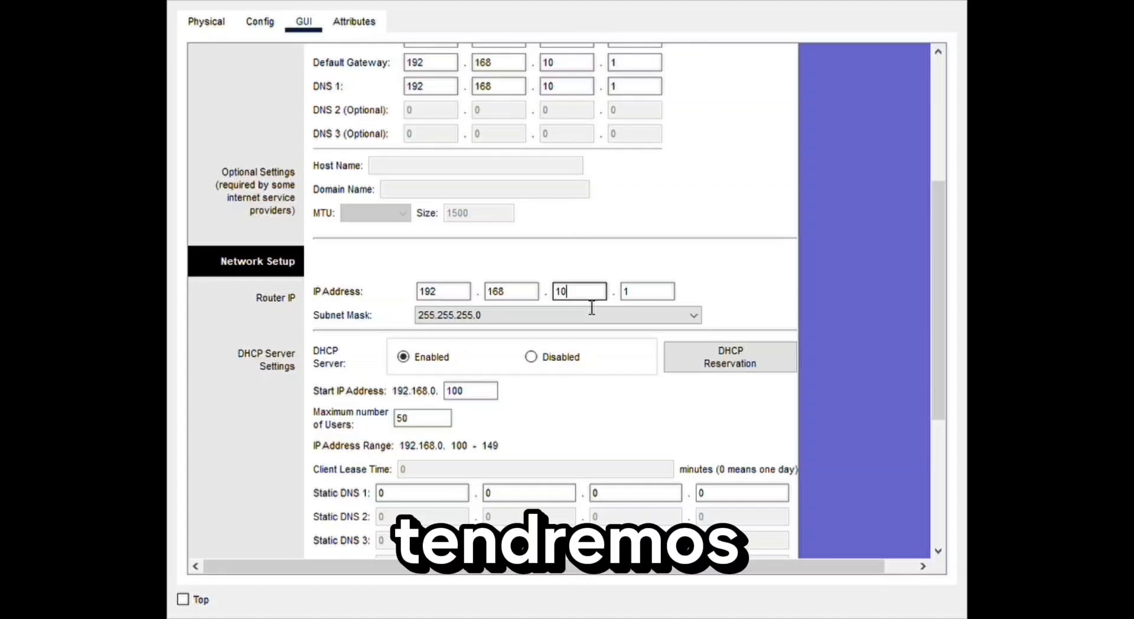
left_click(658, 296)
type("20")
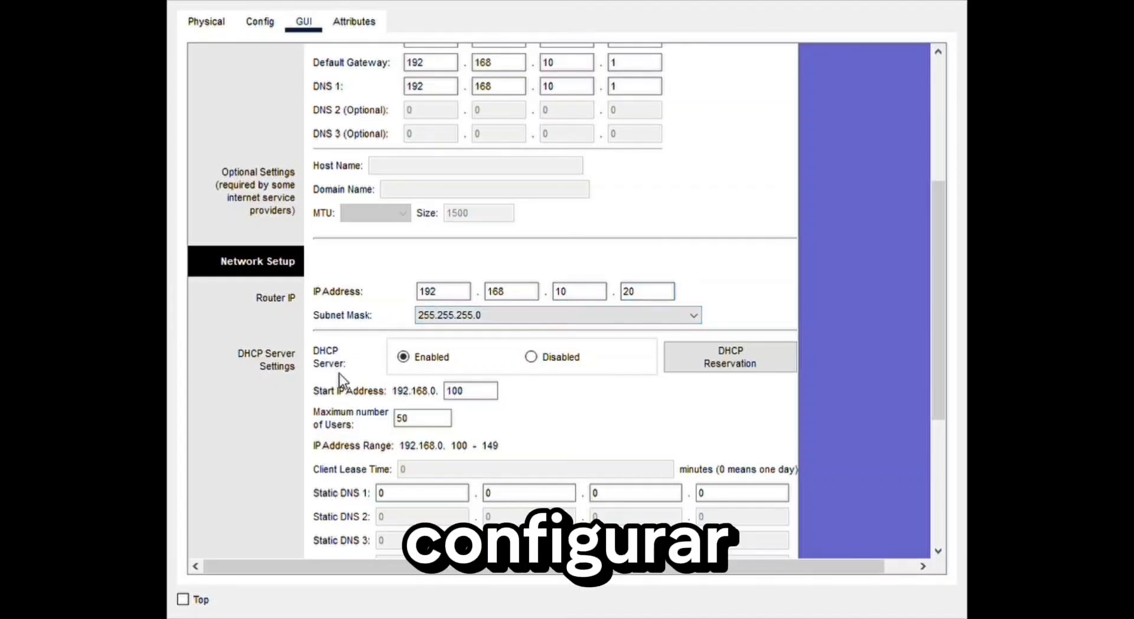
left_click(534, 355)
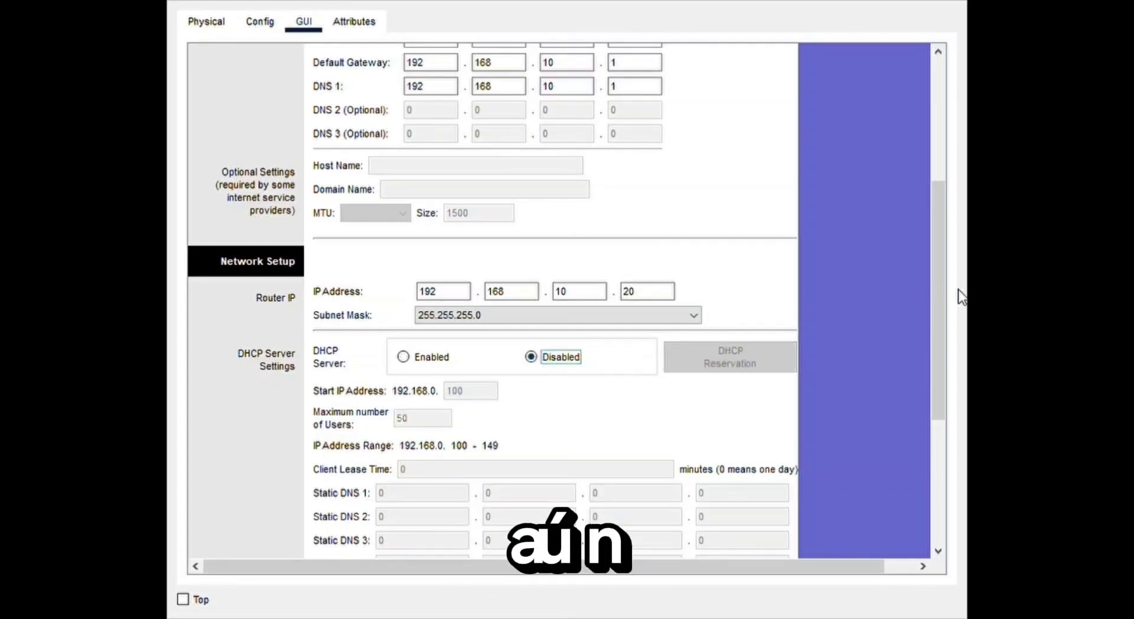
- Keep the wireless network mode at Mixed and name the network (SSID) SAEMA-WIFI-1 in the basic wireless settings
left_click_drag(936, 268, 939, 118)
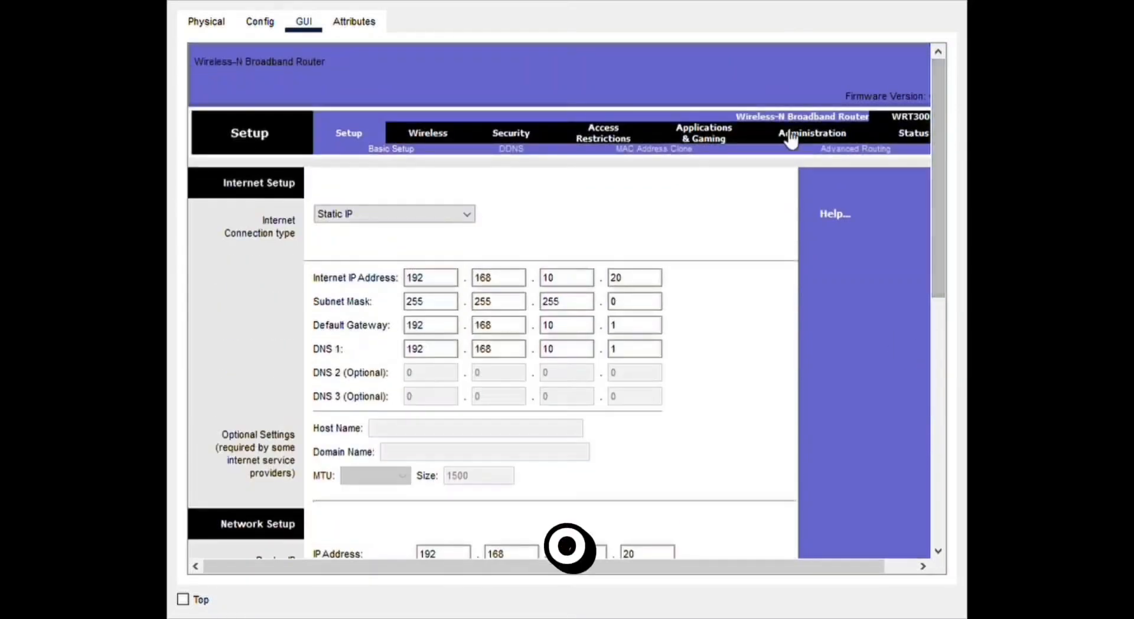
left_click(446, 131)
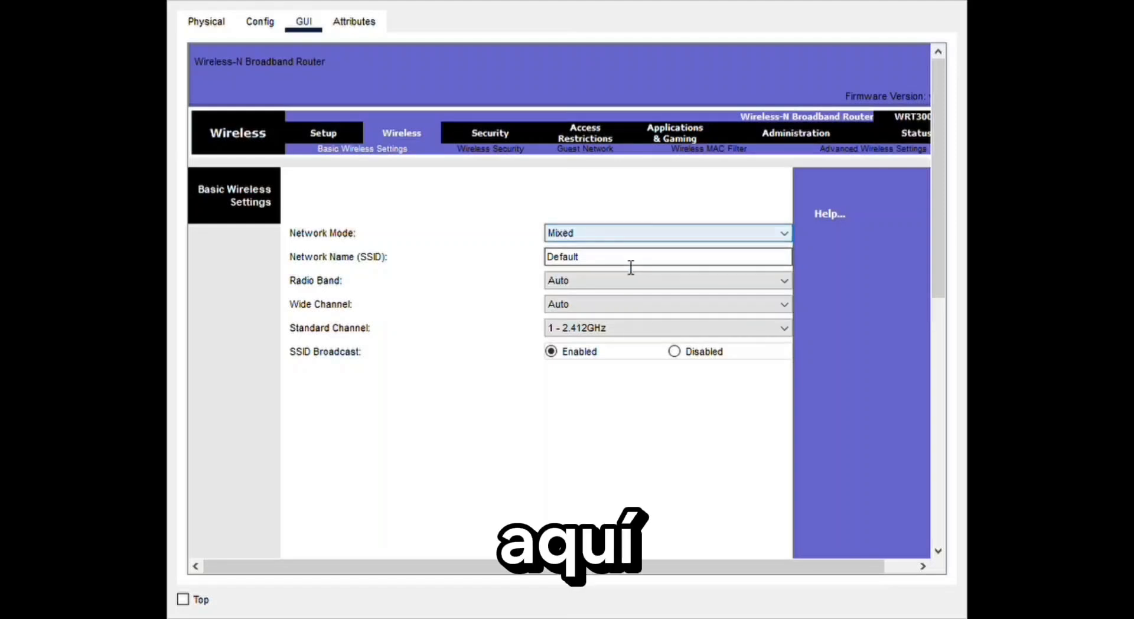
left_click(768, 232)
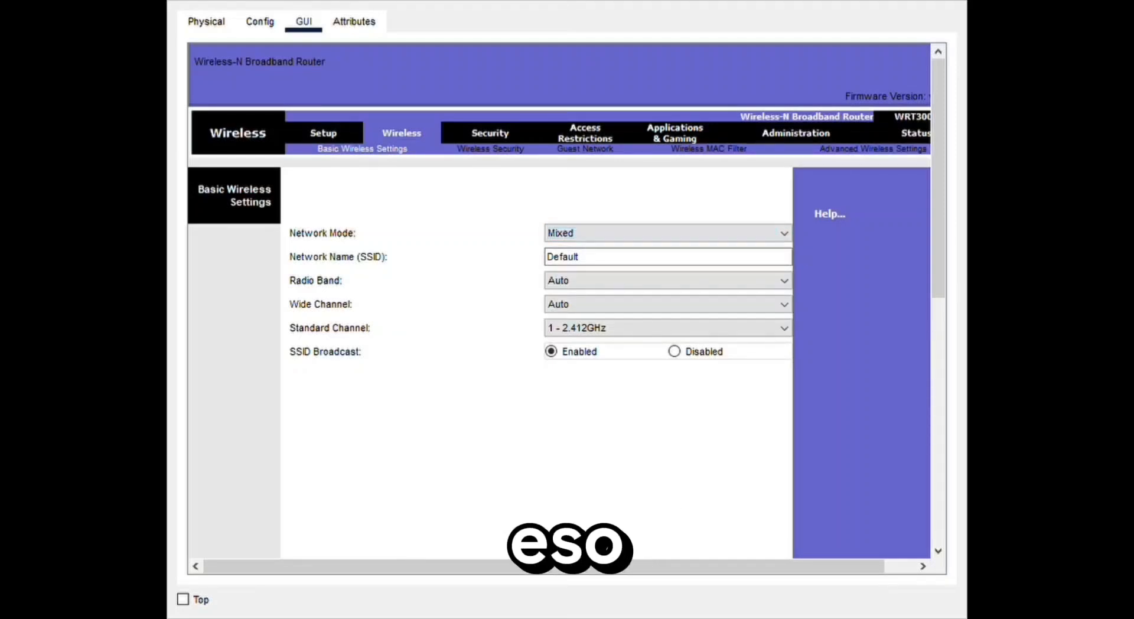
left_click(684, 263)
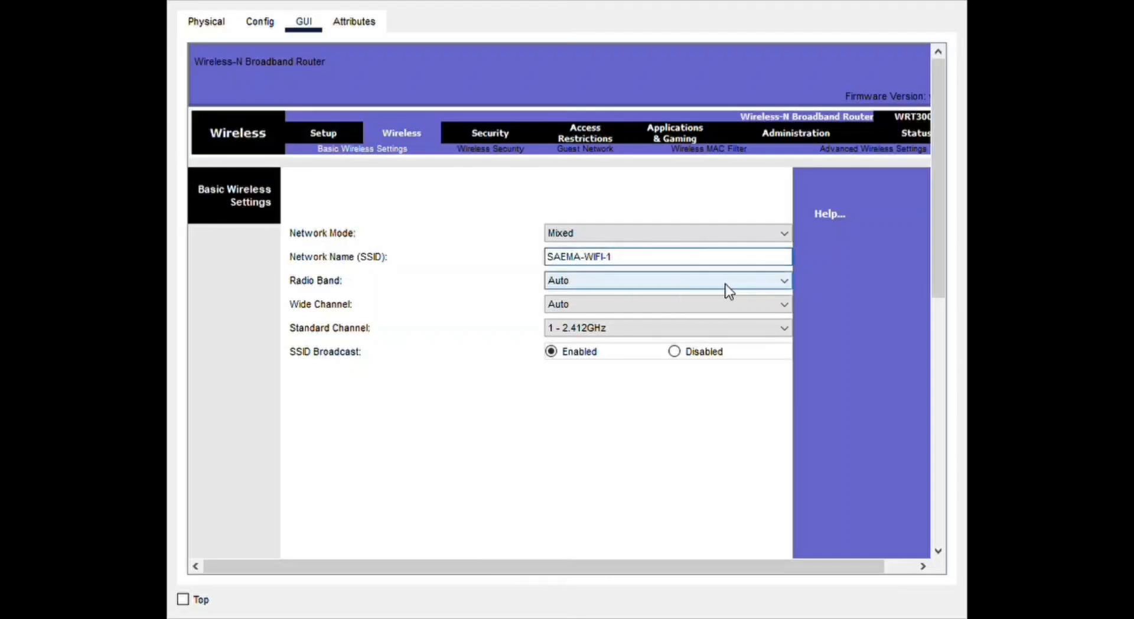
- Keep radio band and wide channel on Auto, standard channel 1 - 2.412GHz and SSID broadcast enabled
left_click(752, 276)
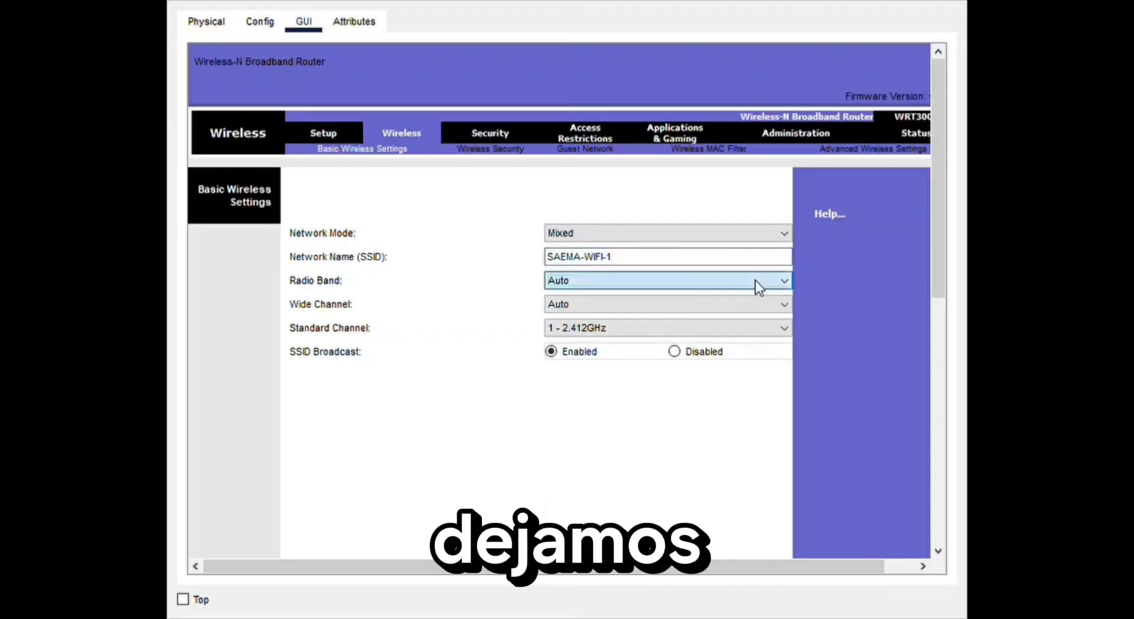
left_click(756, 281)
left_click(744, 303)
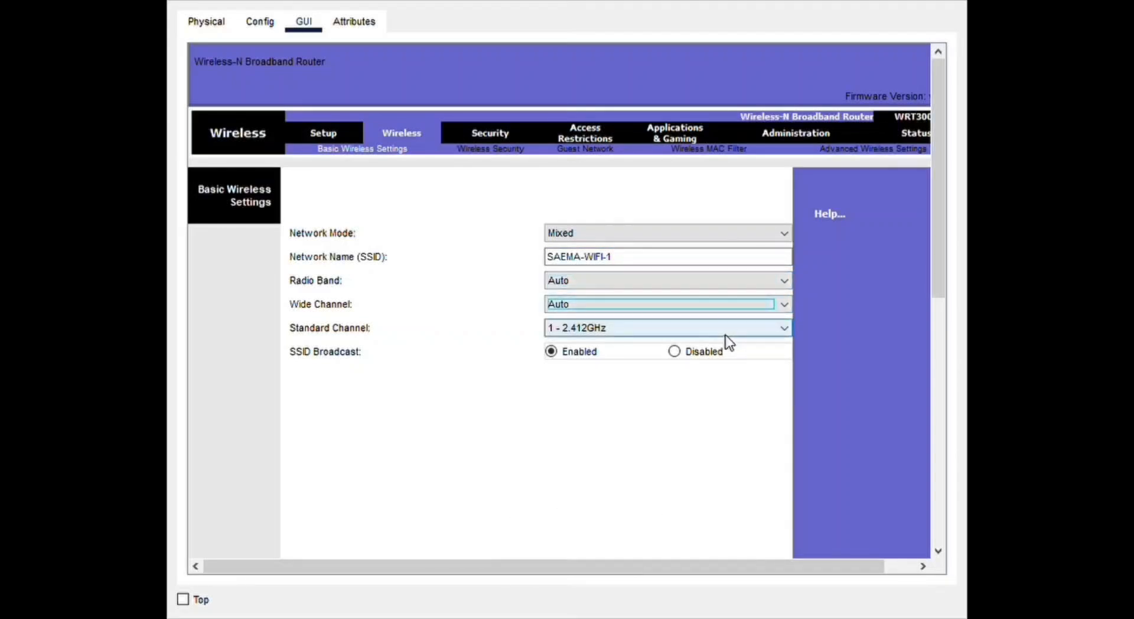
left_click(703, 334)
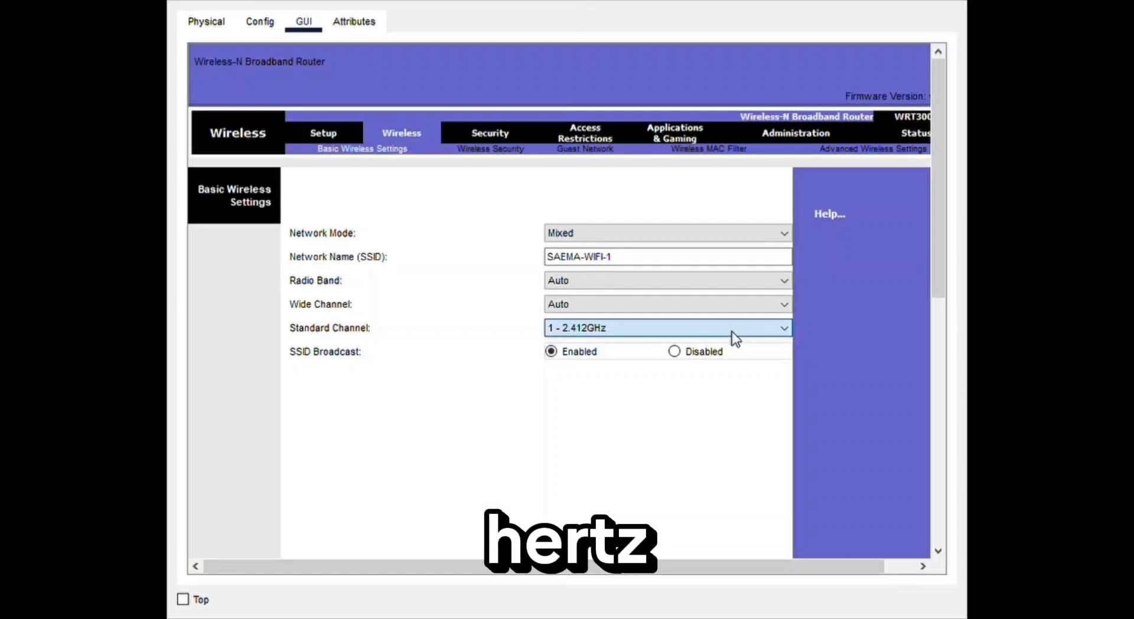
left_click(551, 352)
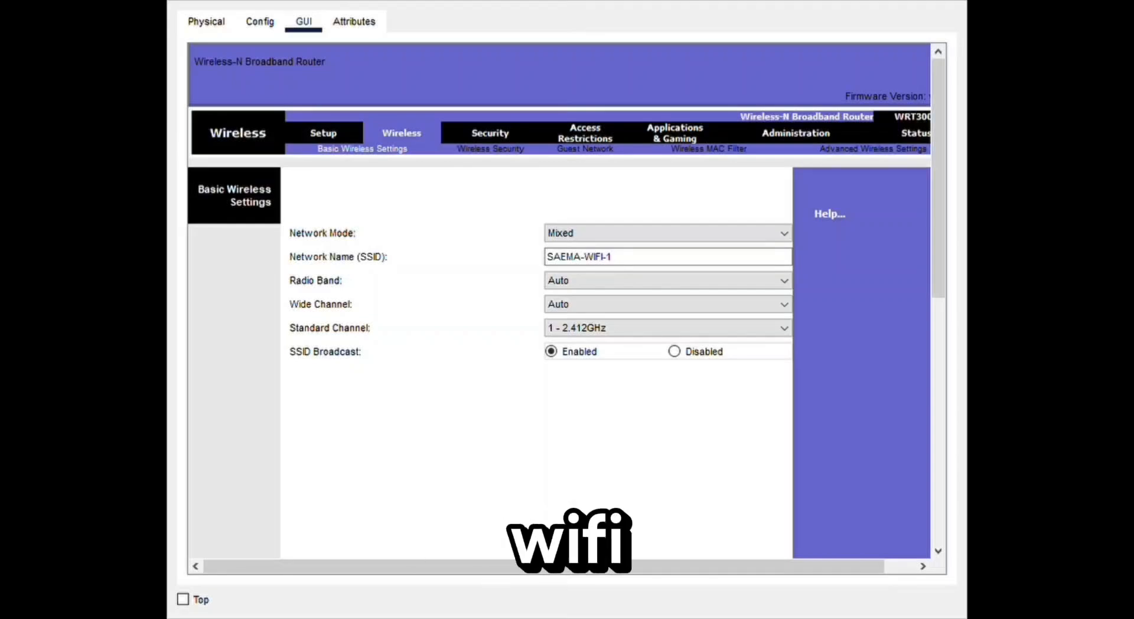
- Set the router's wireless security mode to WPA2 Personal with AES encryption
left_click(481, 148)
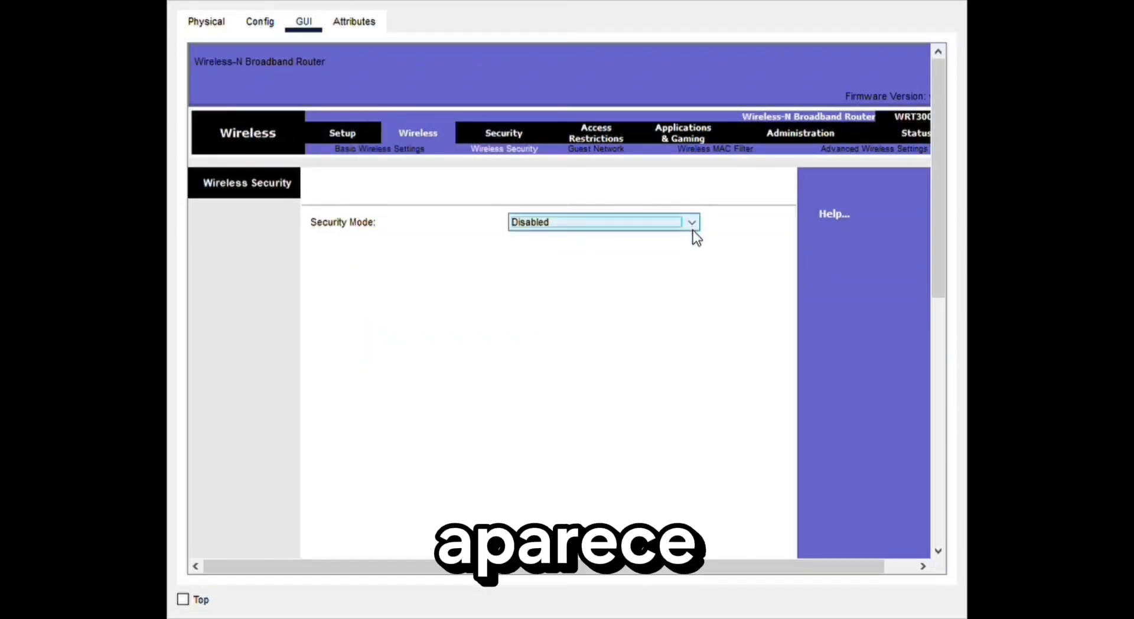
left_click(593, 289)
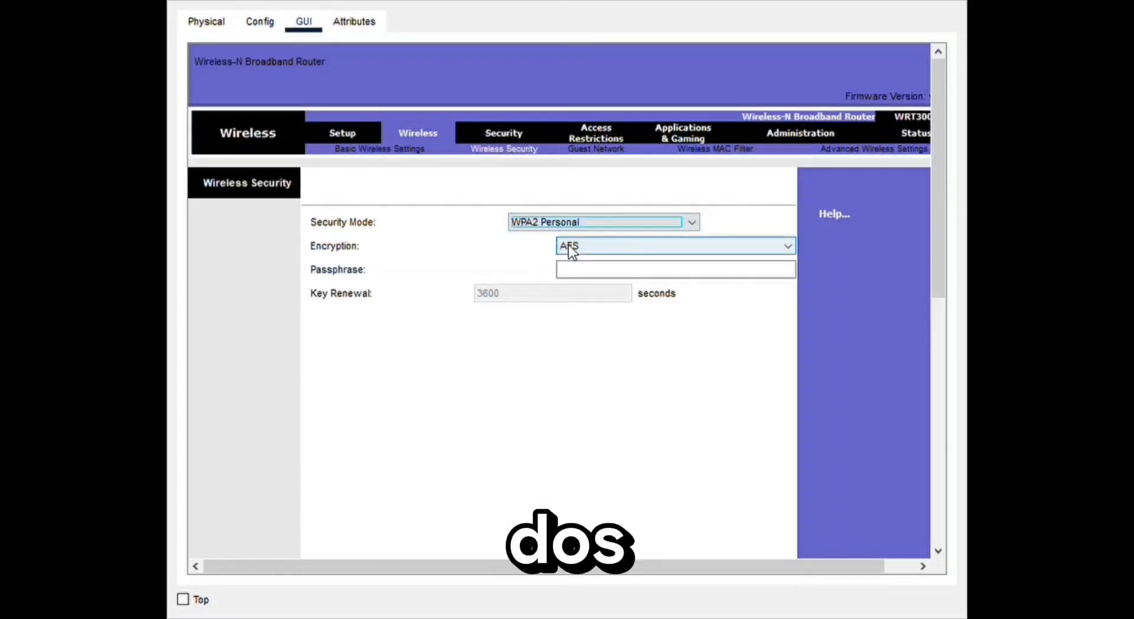
left_click(768, 245)
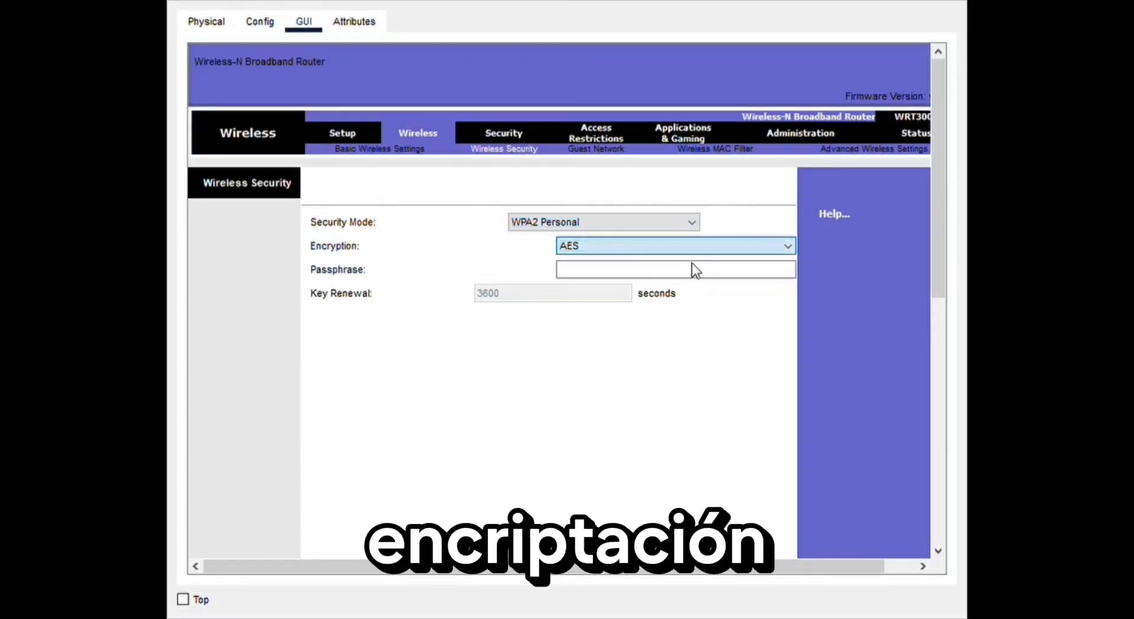
- Enter the Wi-Fi passphrase in the wireless security settings and save them
left_click(641, 273)
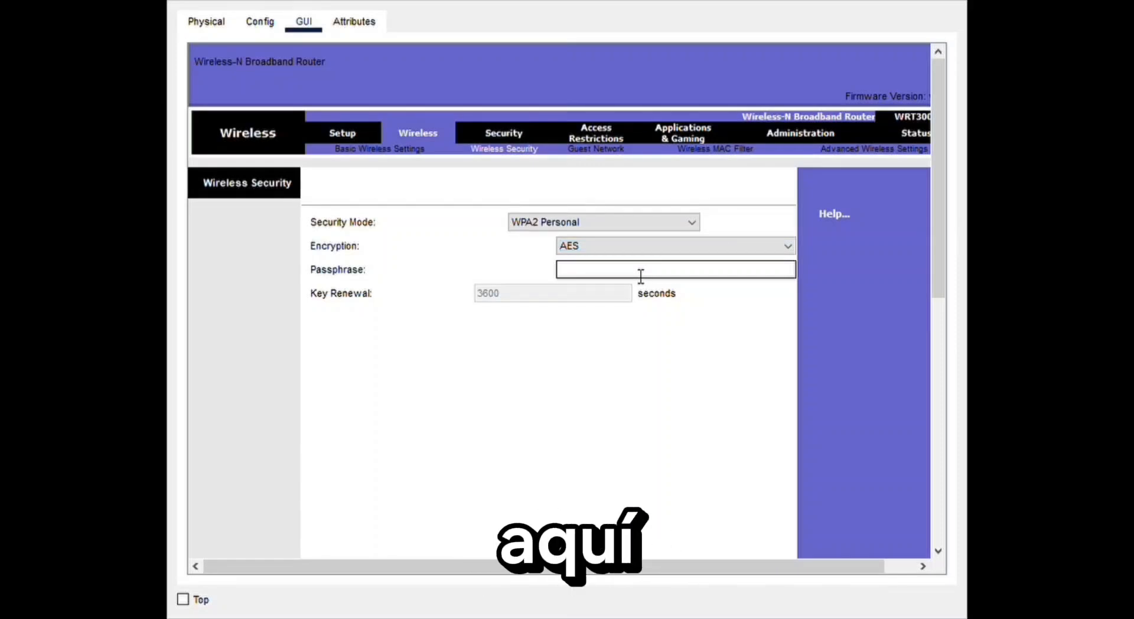
type("saema")
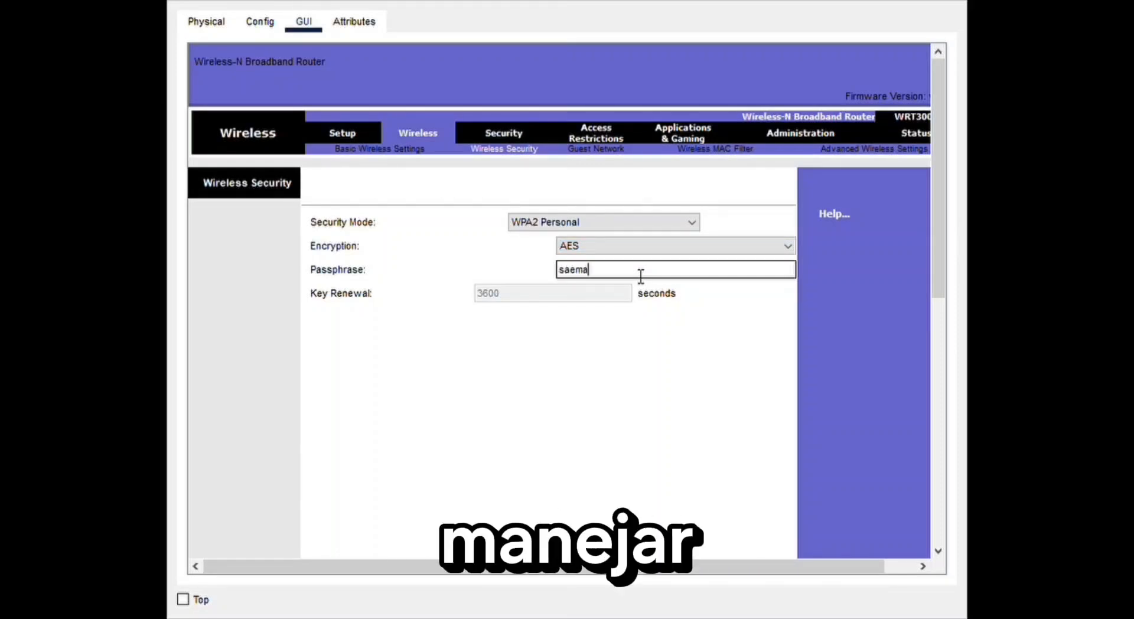
type("2024")
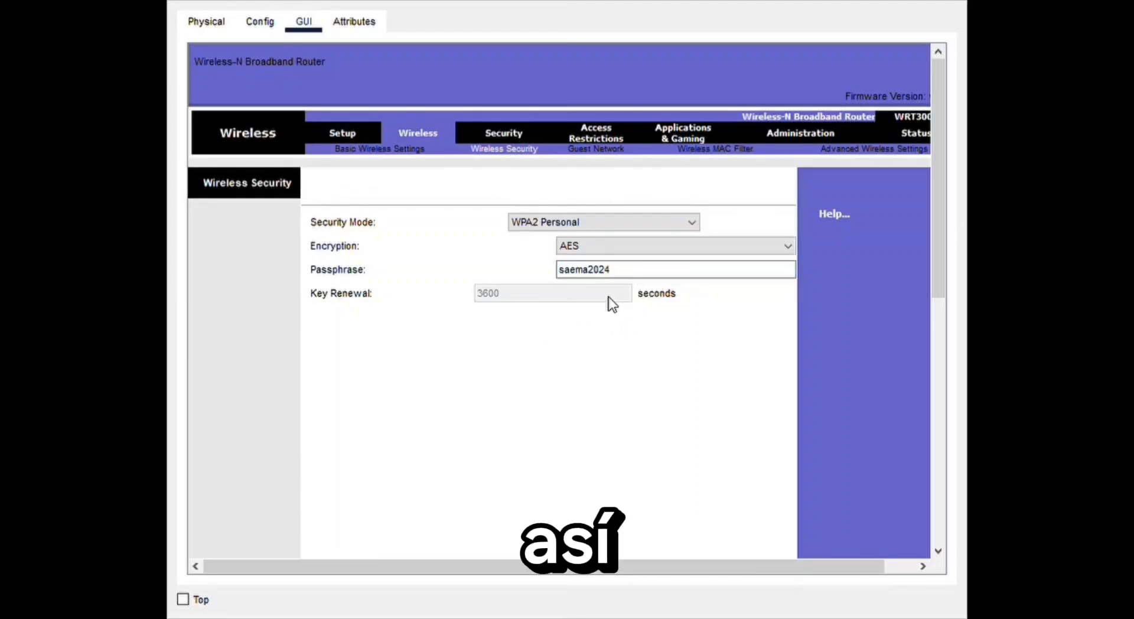
left_click_drag(940, 190, 917, 465)
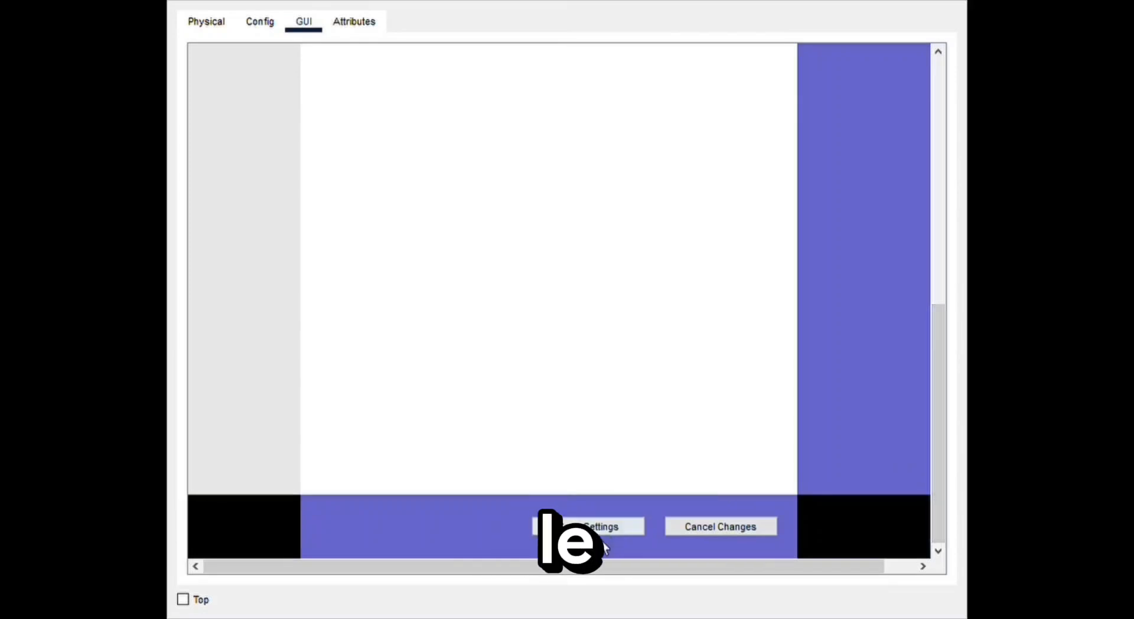
left_click(600, 528)
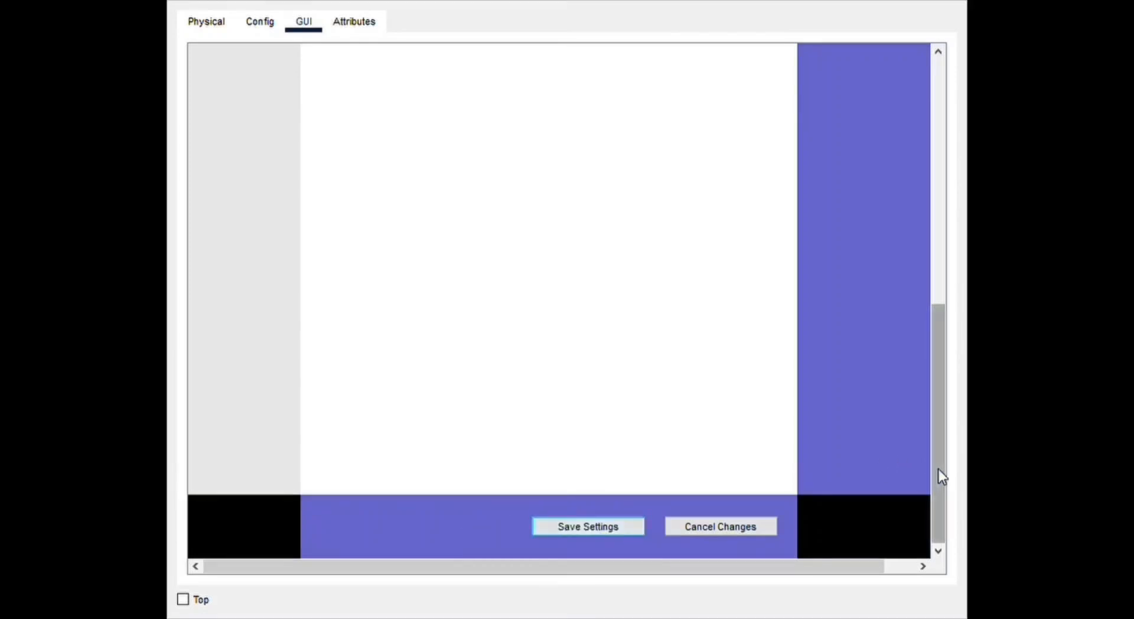
- Review the router's configuration pages for algorithm, Internet, LAN and wireless settings
left_click_drag(937, 475, 957, 103)
left_click(260, 22)
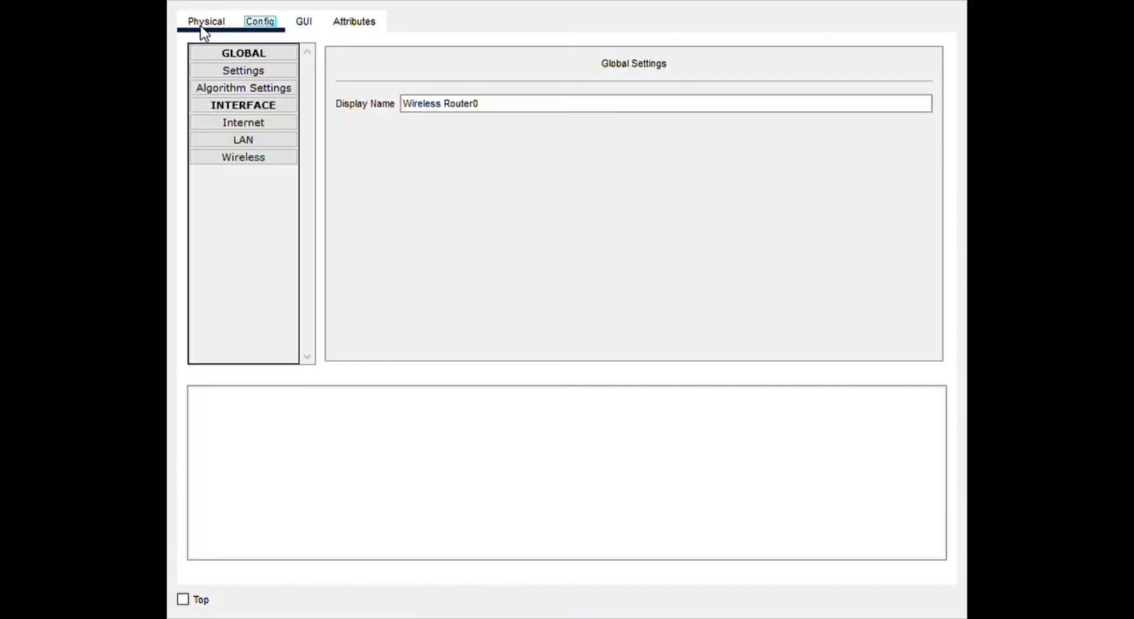
left_click(206, 22)
left_click(260, 22)
left_click(263, 88)
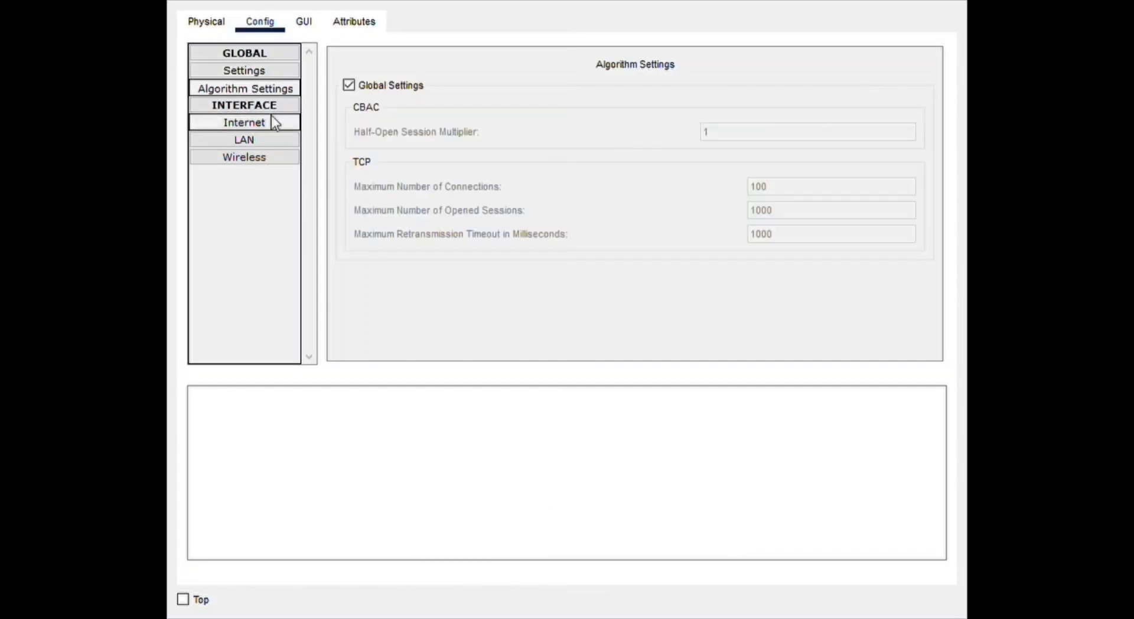
left_click(261, 121)
left_click(263, 140)
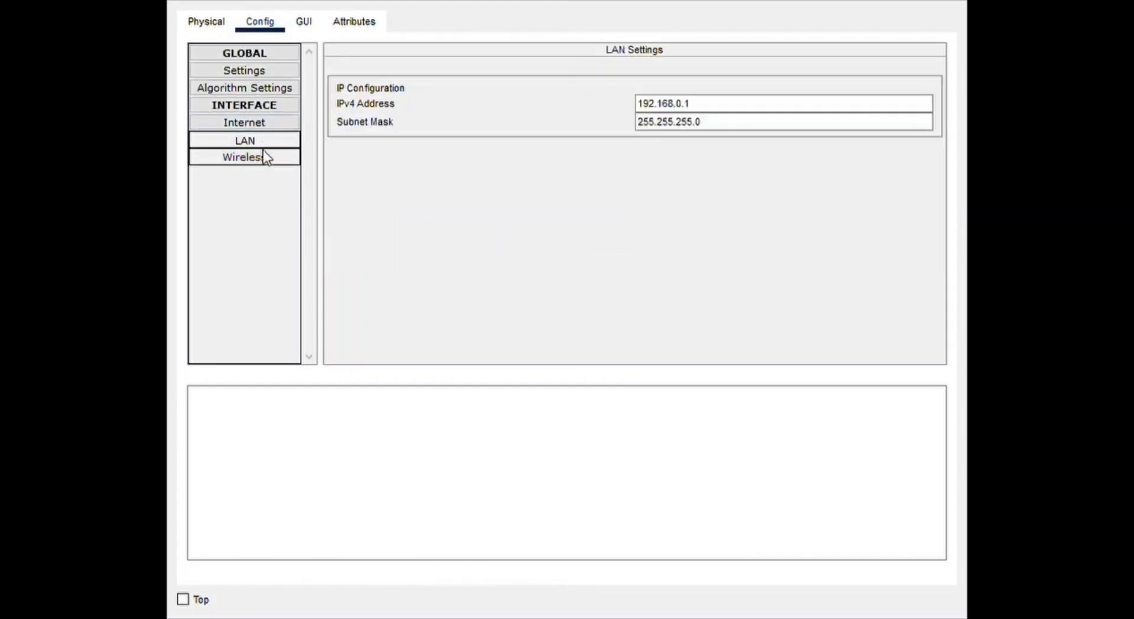
left_click(264, 156)
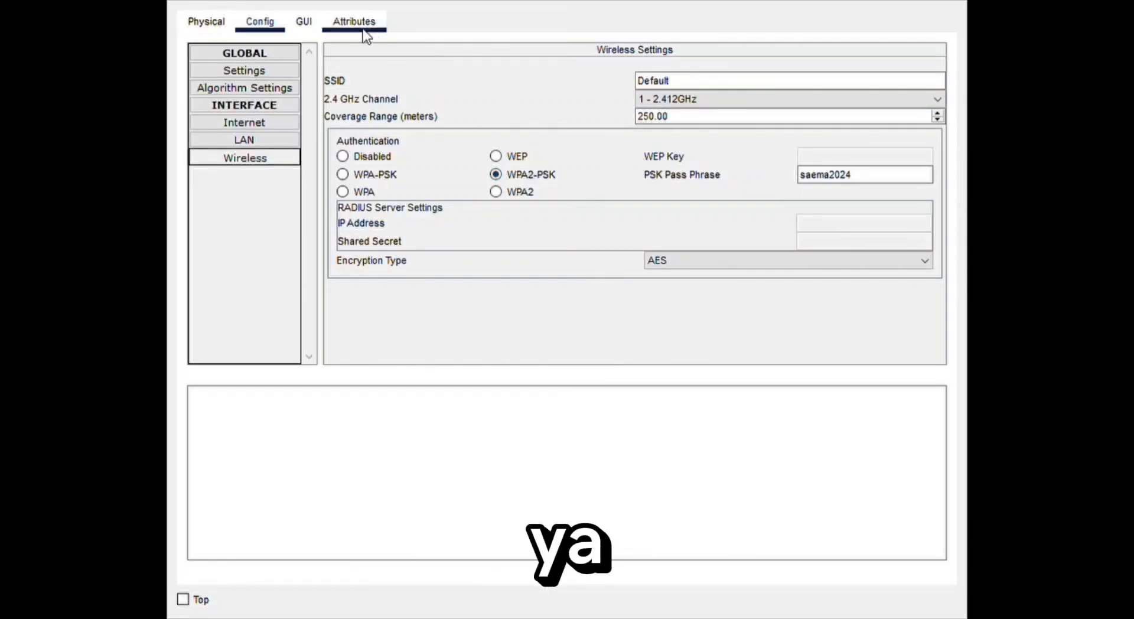
- Save the settings on both the basic wireless page and the basic setup page of the first wireless router
left_click(316, 22)
left_click_drag(940, 176, 931, 479)
left_click(380, 54)
left_click(579, 527)
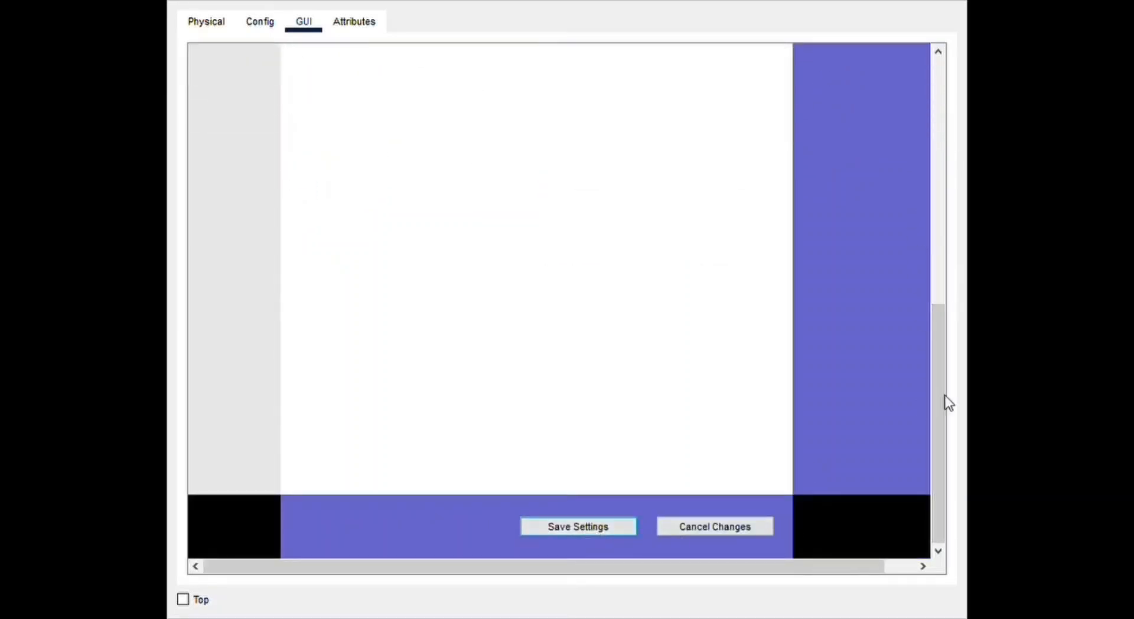
left_click_drag(942, 400, 924, 413)
left_click(324, 120)
left_click(617, 536)
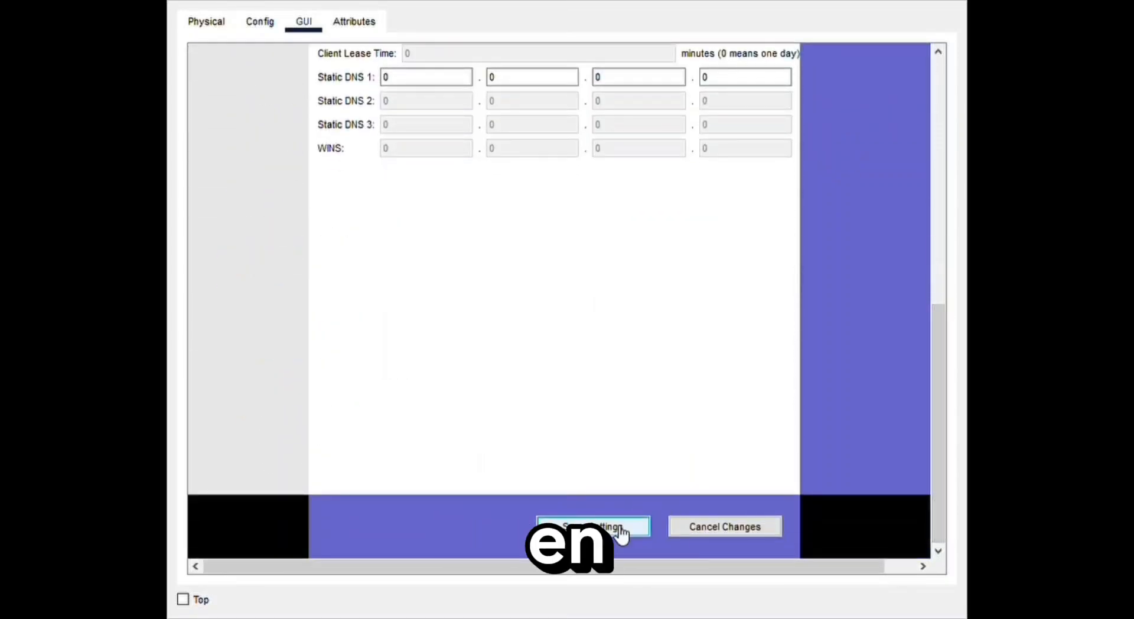
left_click_drag(945, 361, 931, 87)
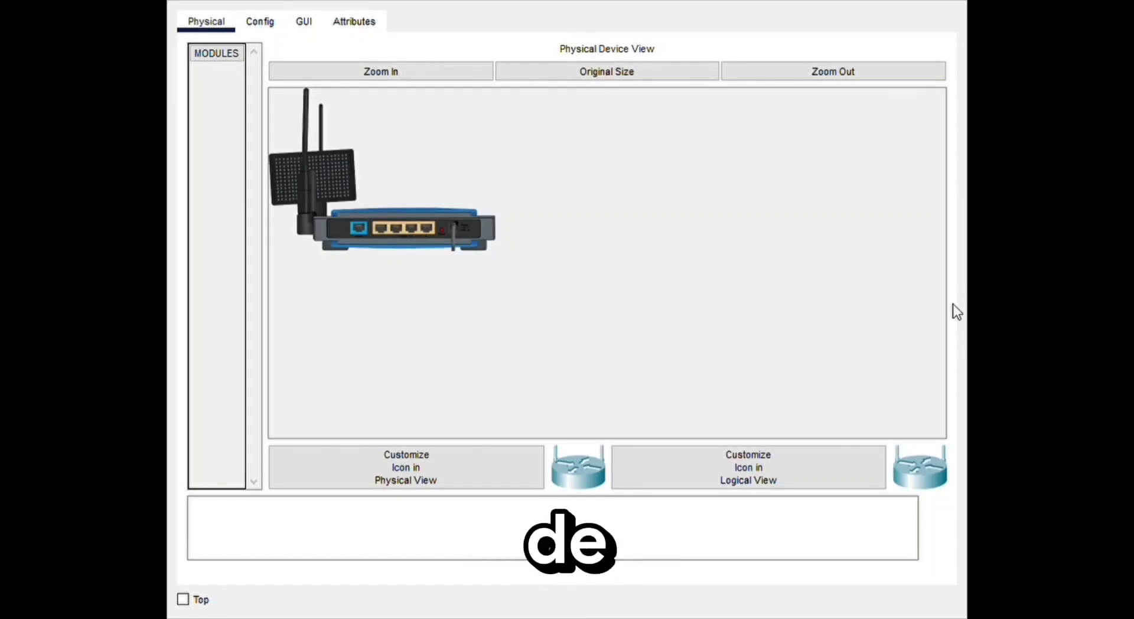
- Set the second wireless router's Internet connection type to Static IP in its web setup
left_click(305, 24)
left_click(398, 212)
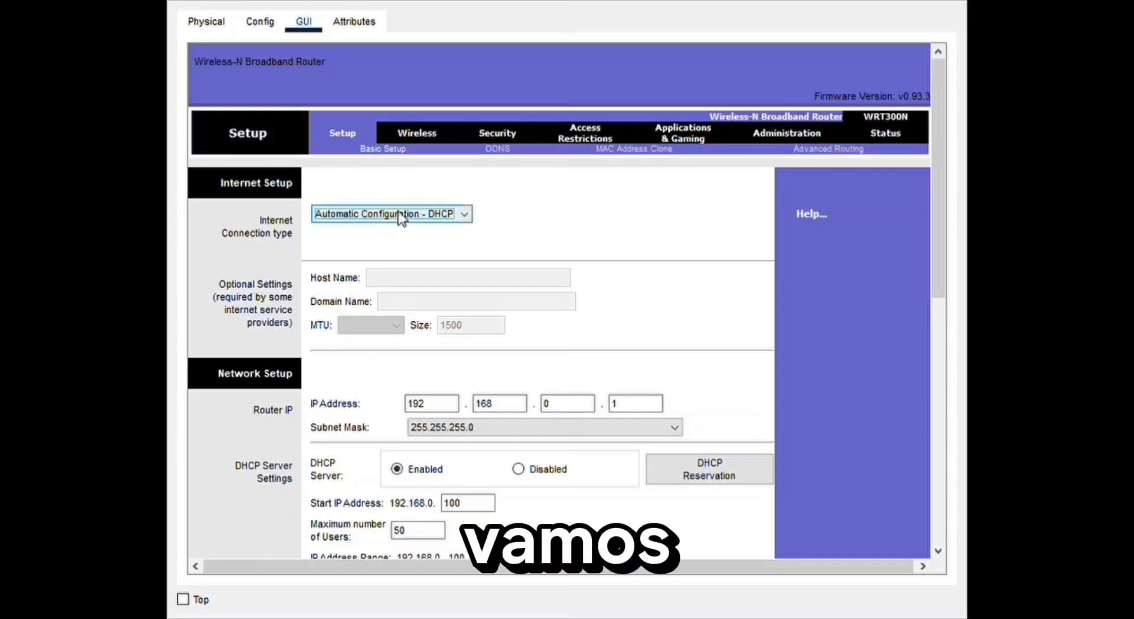
left_click(432, 239)
left_click(443, 281)
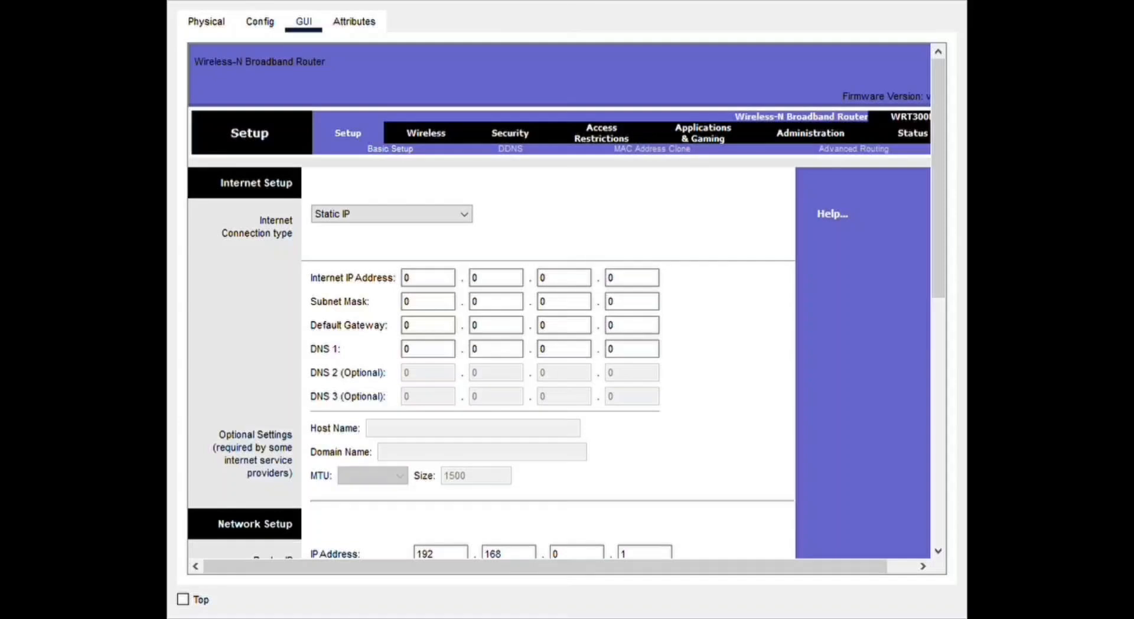
- Set the second router's Internet IP address to 192.168.10.21 with subnet mask 255.255.255.0
left_click(444, 285)
type("19")
key("BackSpace")
key("BackSpace")
key("BackSpace")
type("192")
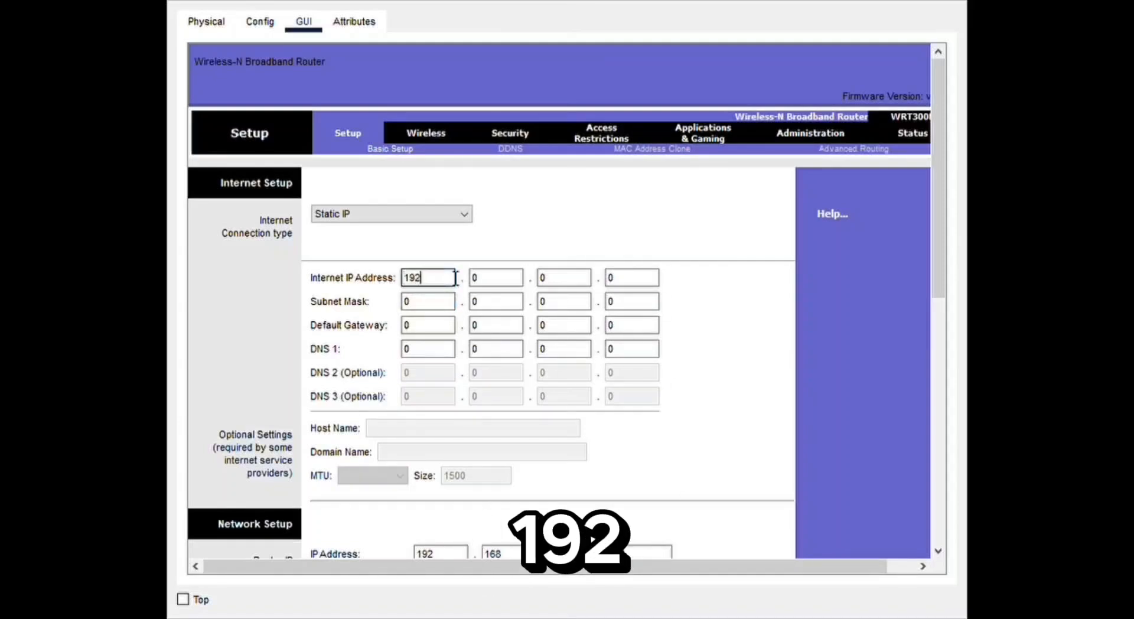
key("period")
type("168")
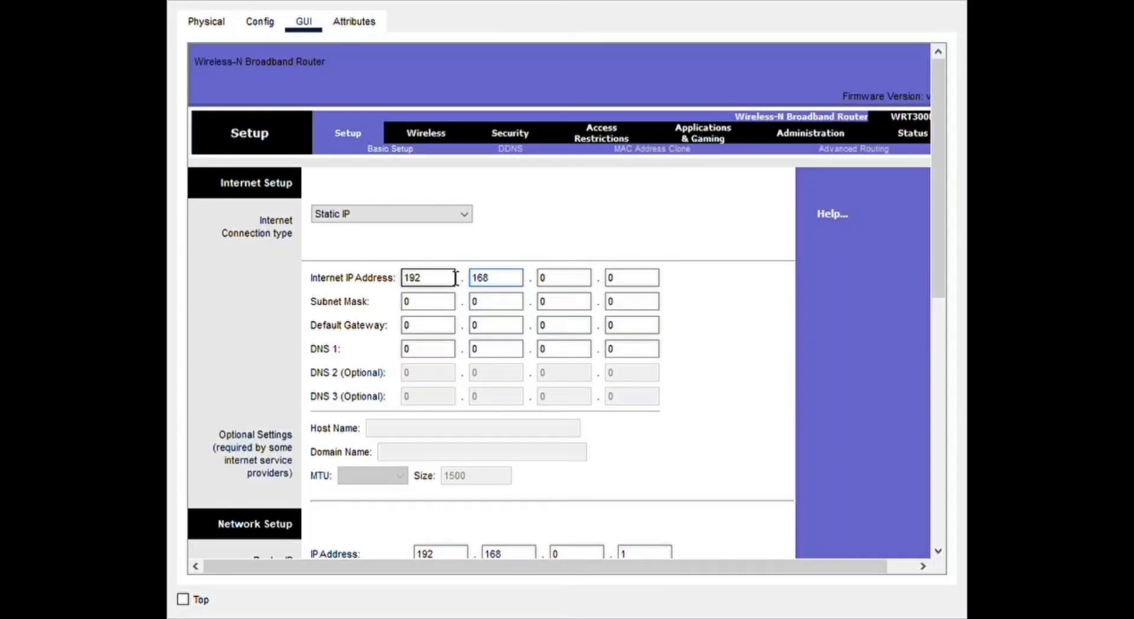
key("period")
type("10")
key("period")
type("21")
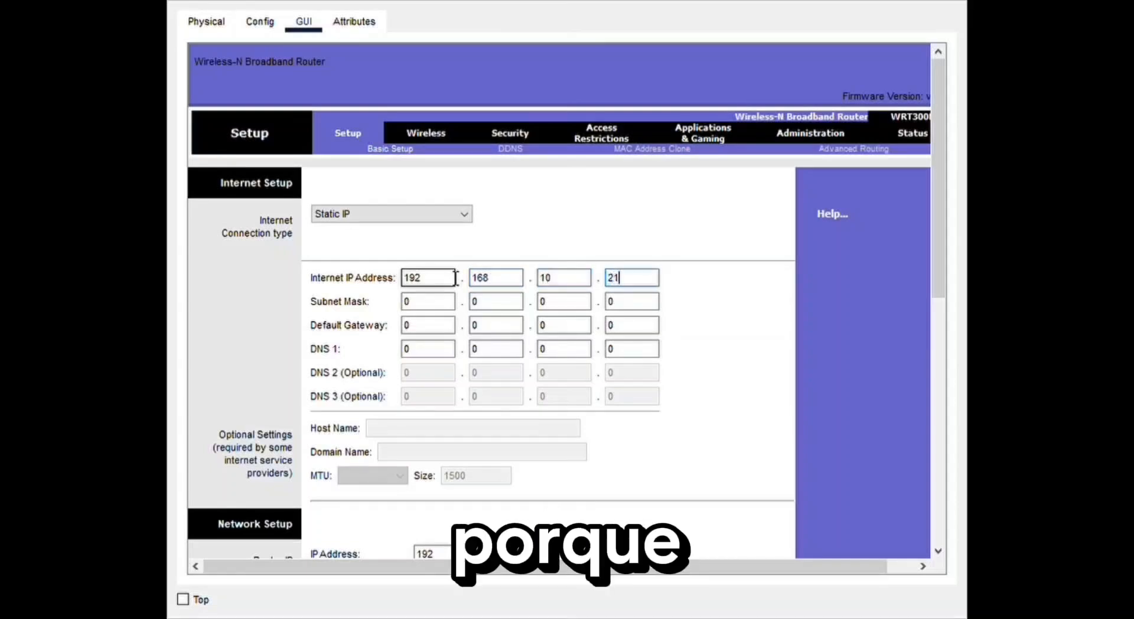
left_click(760, 318)
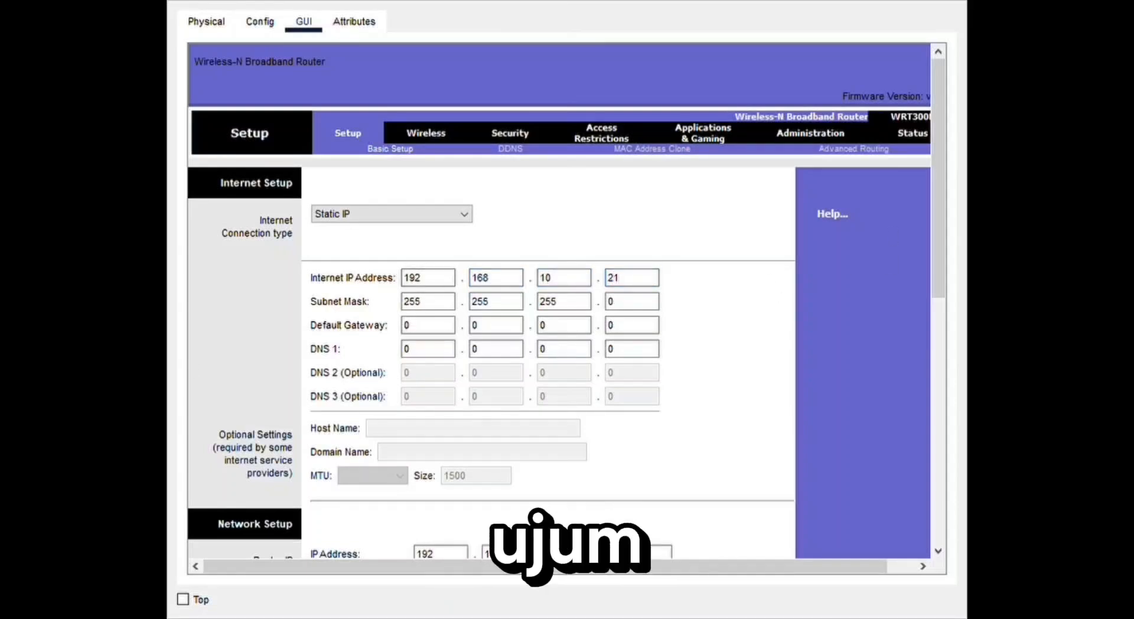
- Set the default gateway of the second router's Internet connection to 192.168.10.1
left_click(444, 333)
type("192.")
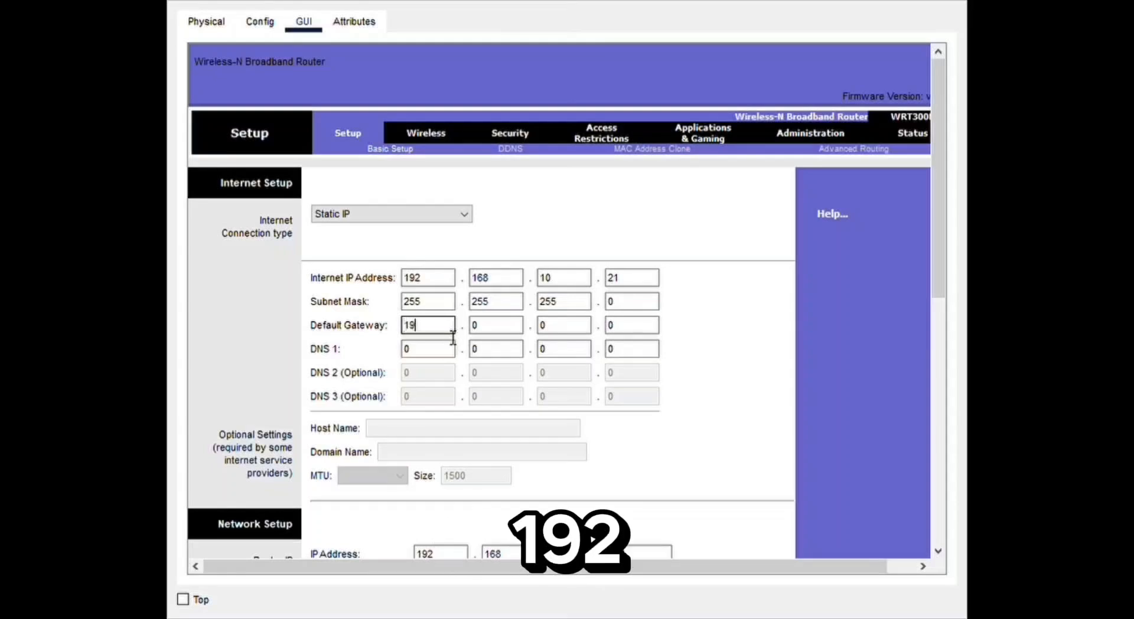
type("168.")
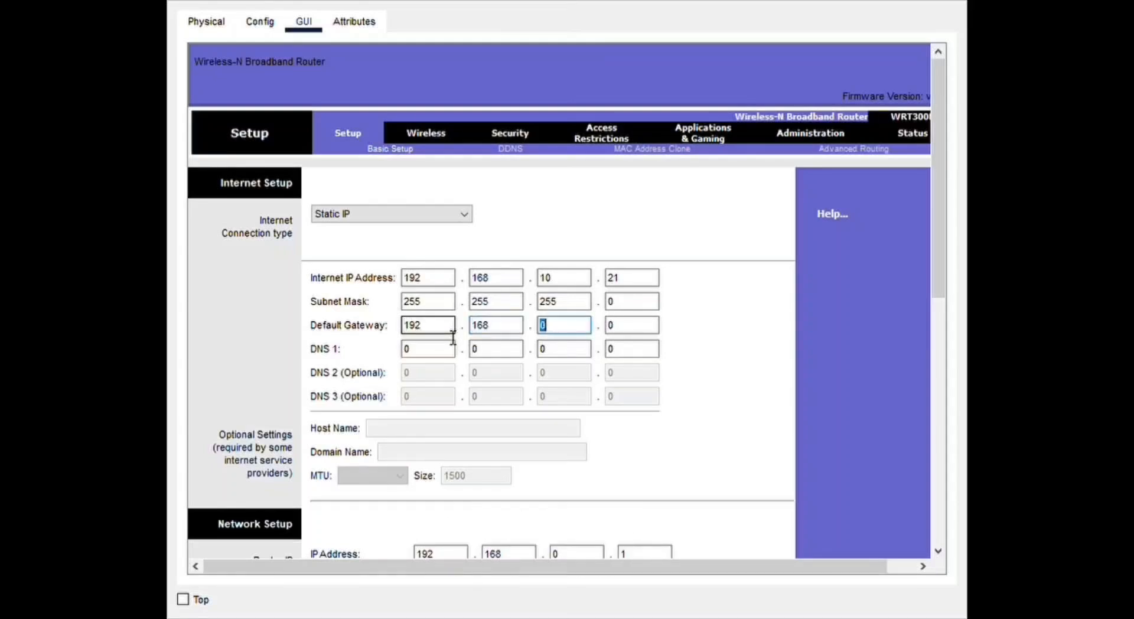
type("10")
key("Tab")
type("1")
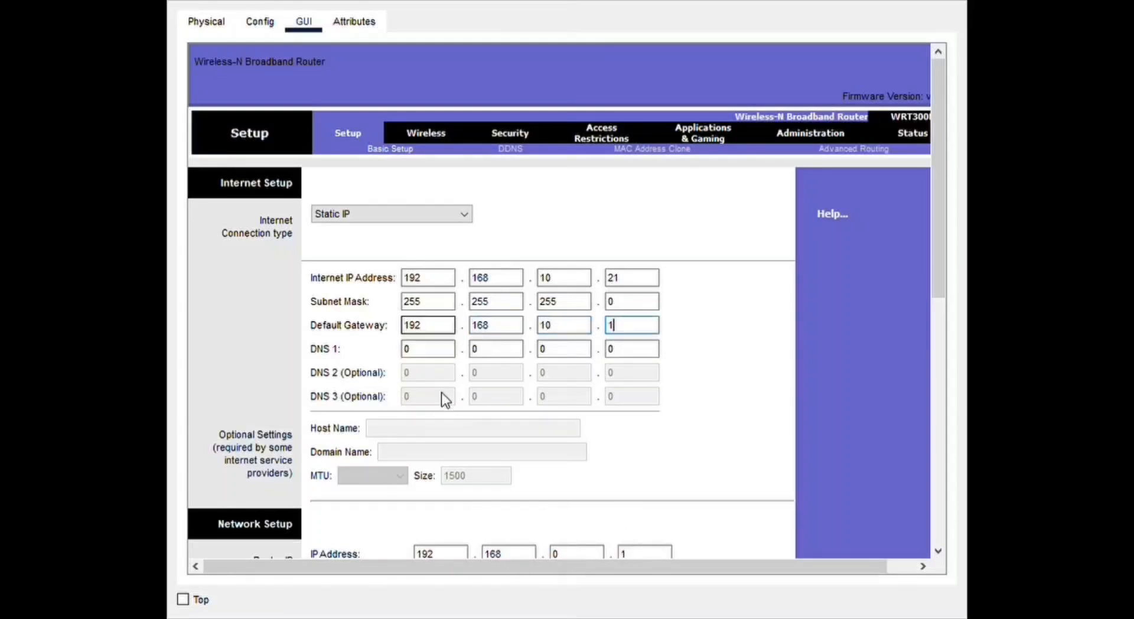
- Set DNS 1 of the second router's Internet connection to 192.168.10.1
left_click(420, 354)
key("BackSpace")
type("192")
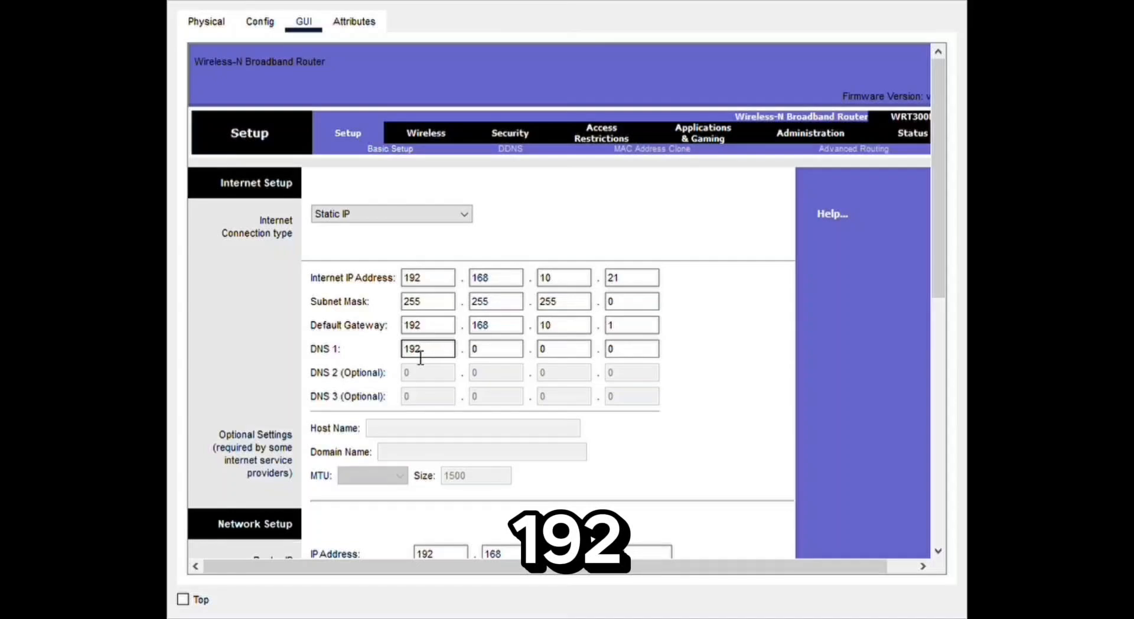
key("Tab")
type("16")
type("1")
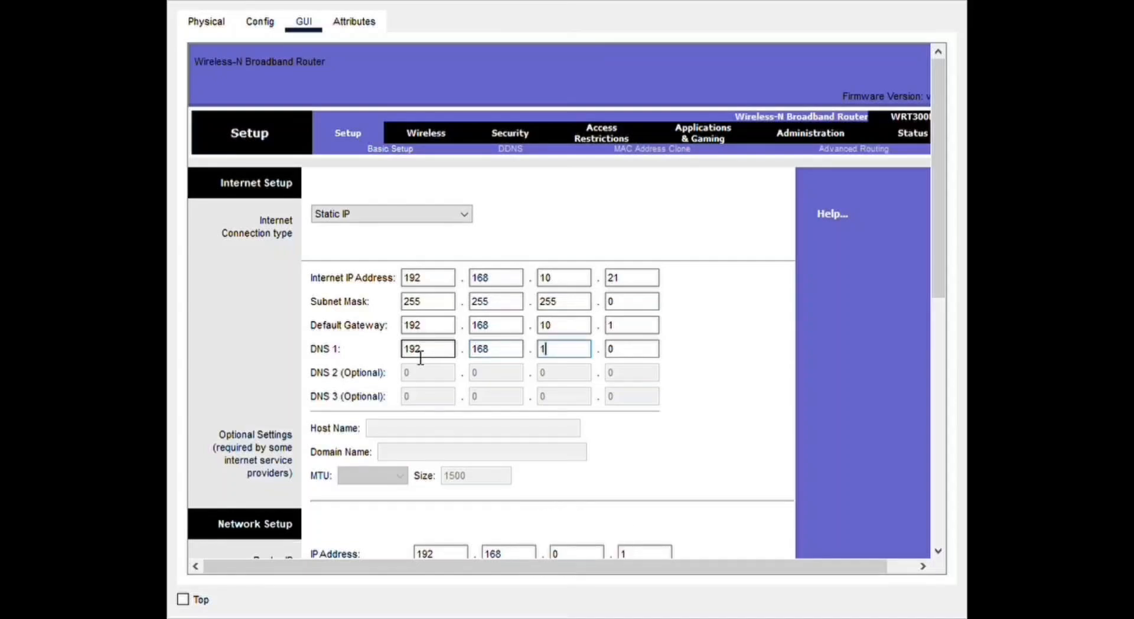
type("01")
key("Tab")
type("1")
- Set the router IP address in the second router's network setup to 192.168.1.22
scroll(937, 217, "down", 5)
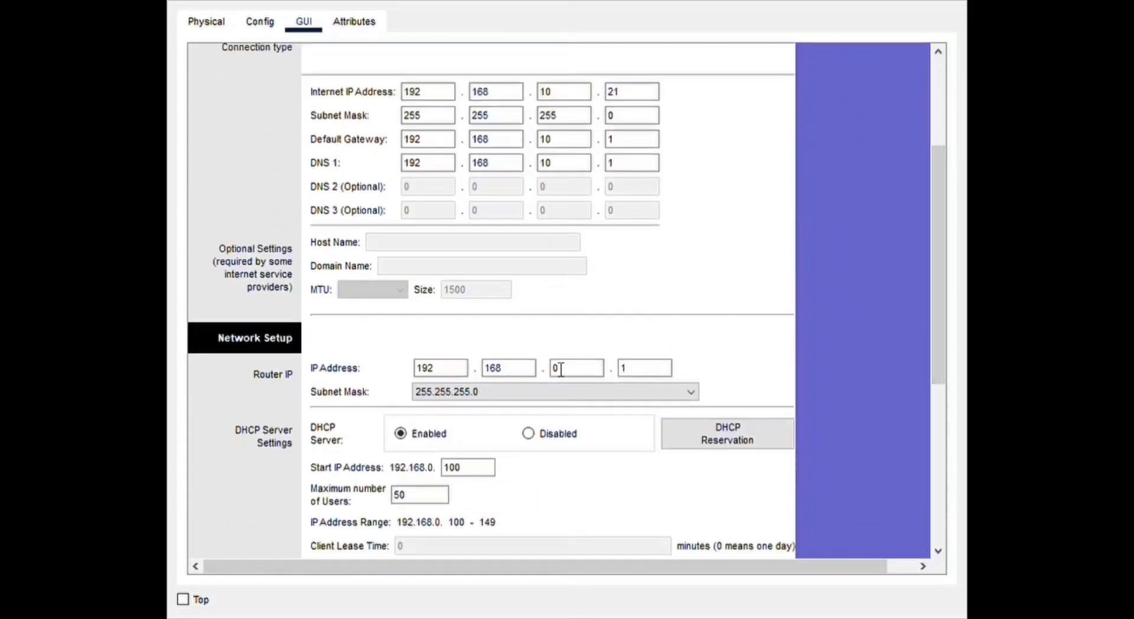
left_click(561, 368)
key("BackSpace")
type("1")
key("Tab")
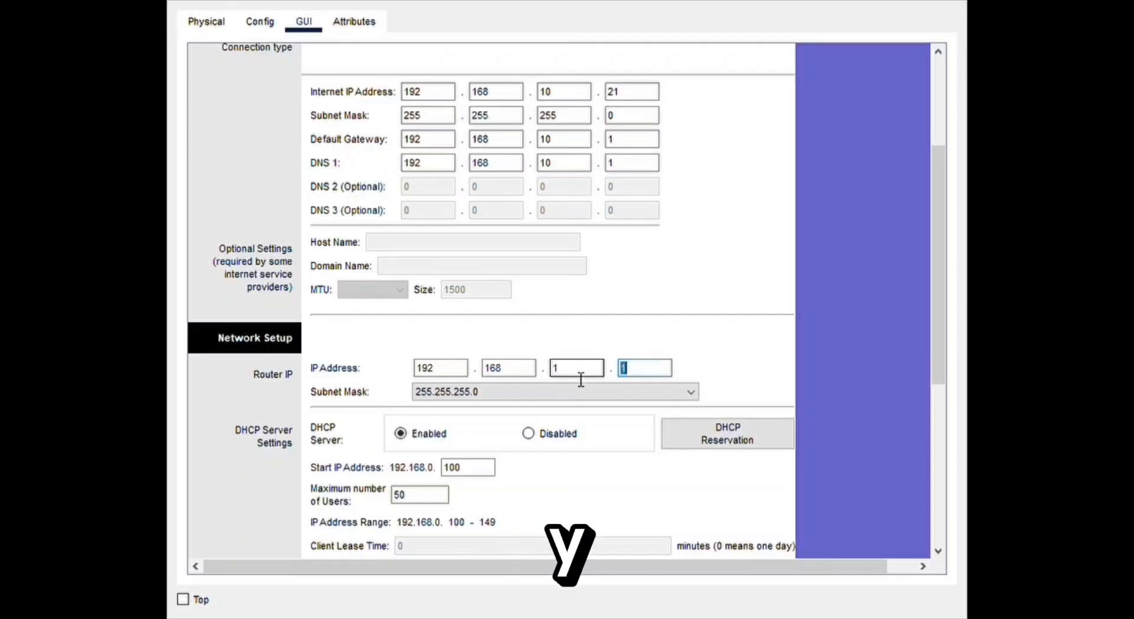
type("22")
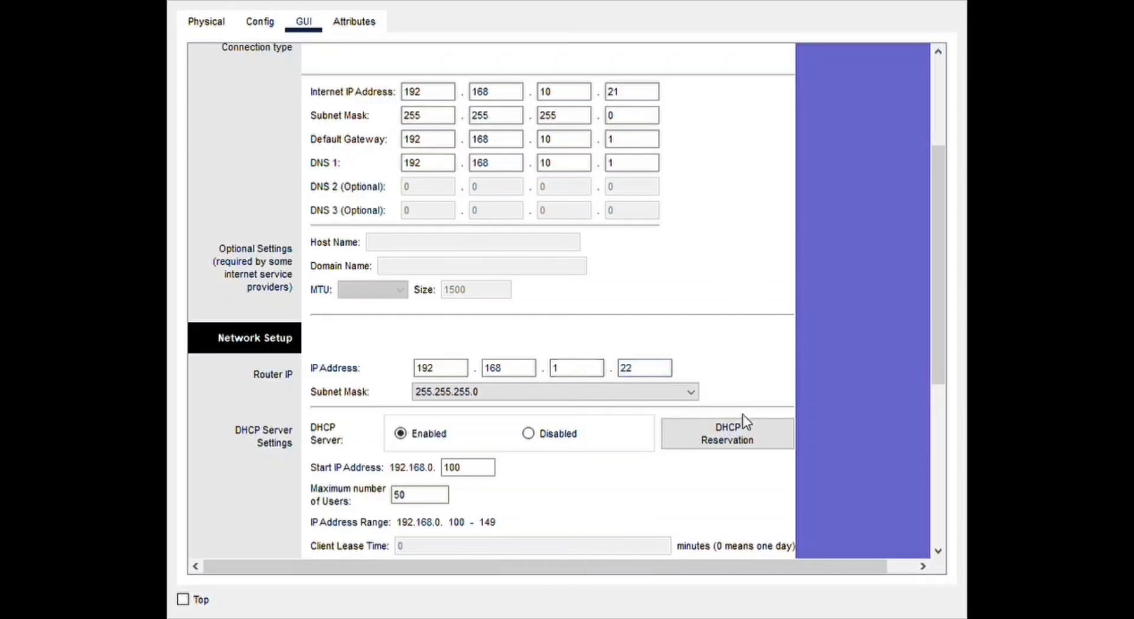
- Disable the second router's DHCP server and save the basic setup settings
left_click(528, 436)
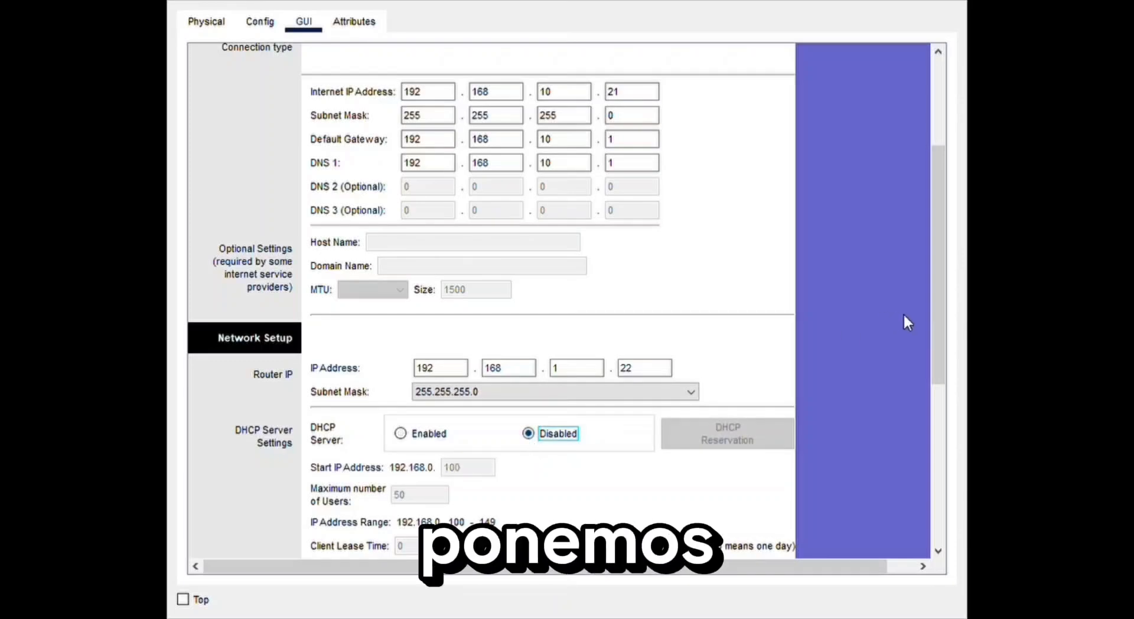
scroll(902, 313, "down", 5)
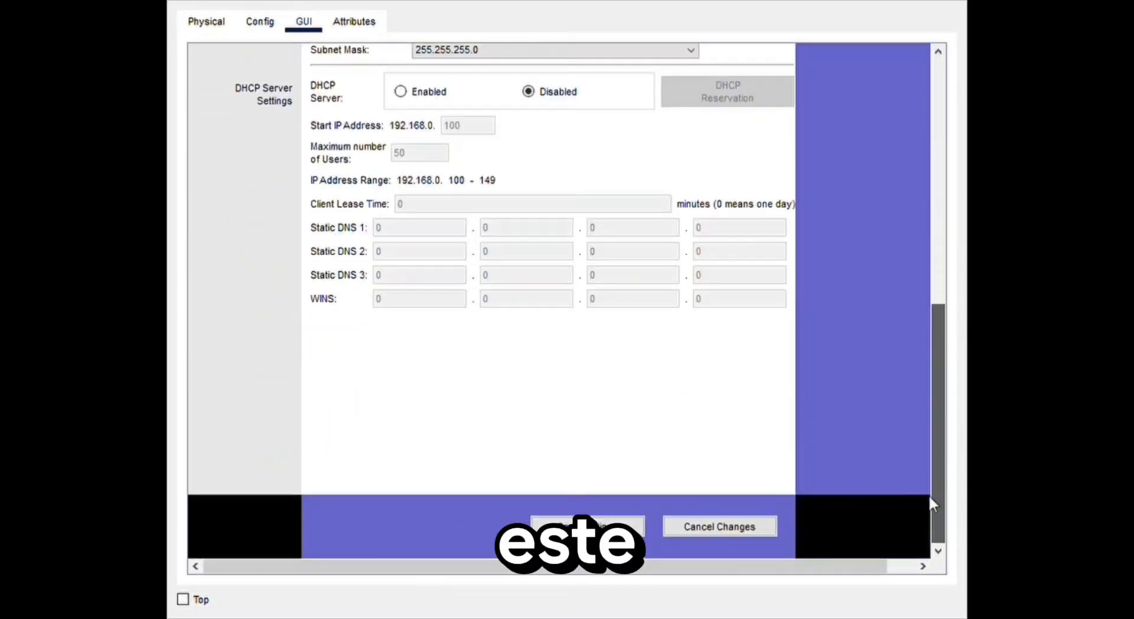
left_click(602, 529)
- Name the second router's wireless network (SSID) SAEMA-WIFI-2 in the basic wireless settings
left_click(435, 135)
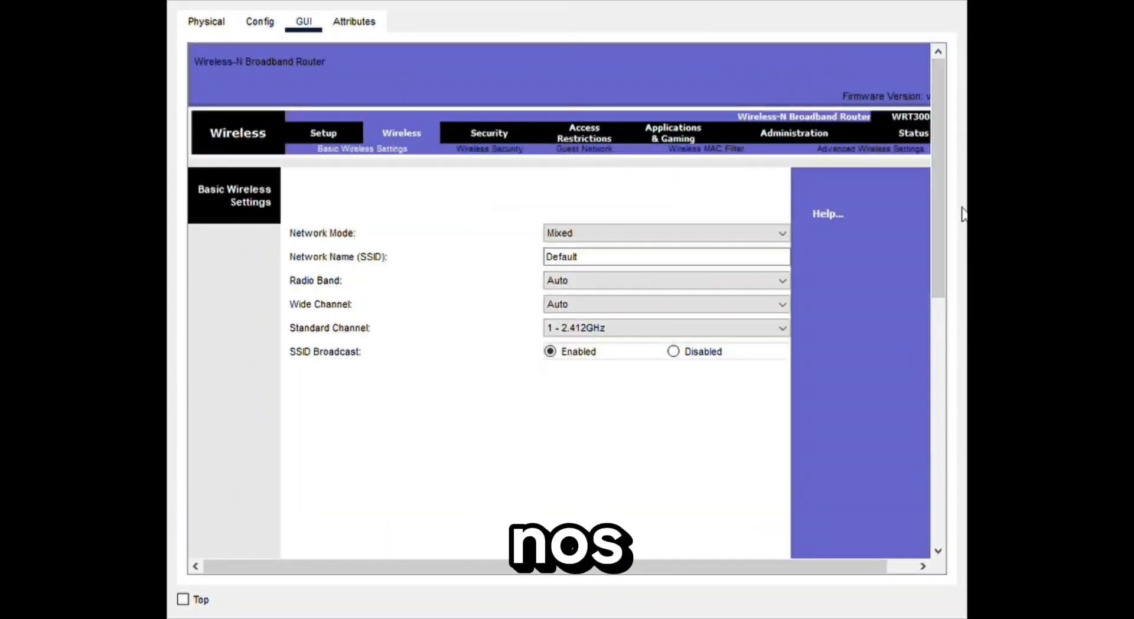
left_click(665, 263)
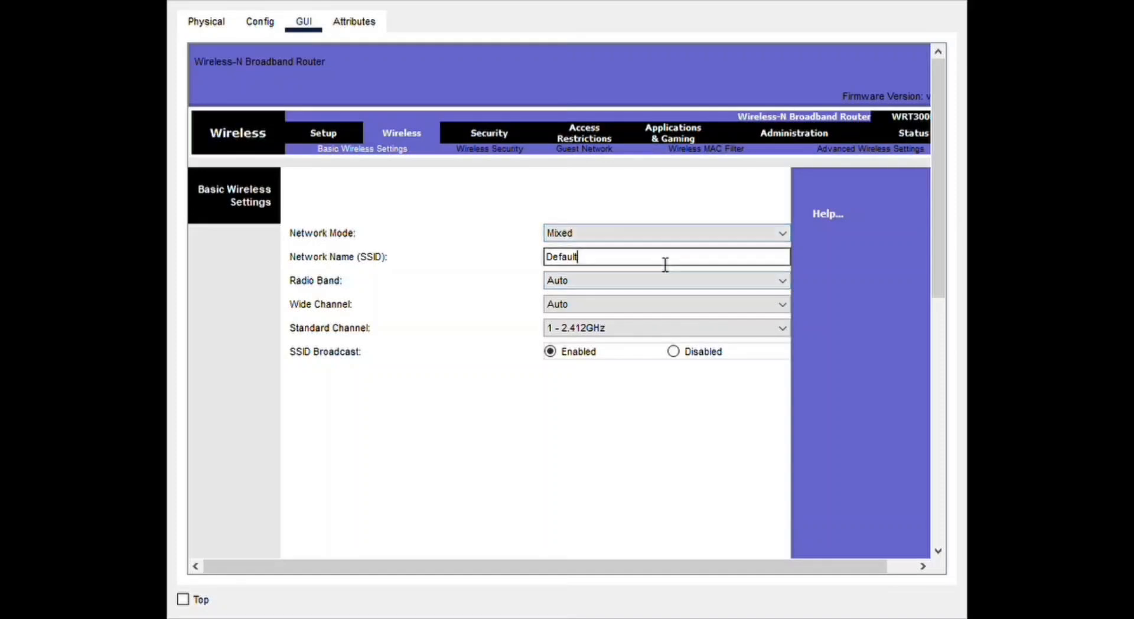
key("BackSpace")
key("BackSpace")
key("BackSpace")
key("BackSpace")
key("BackSpace")
key("BackSpace")
key("BackSpace")
type("AEMA-WUFU")
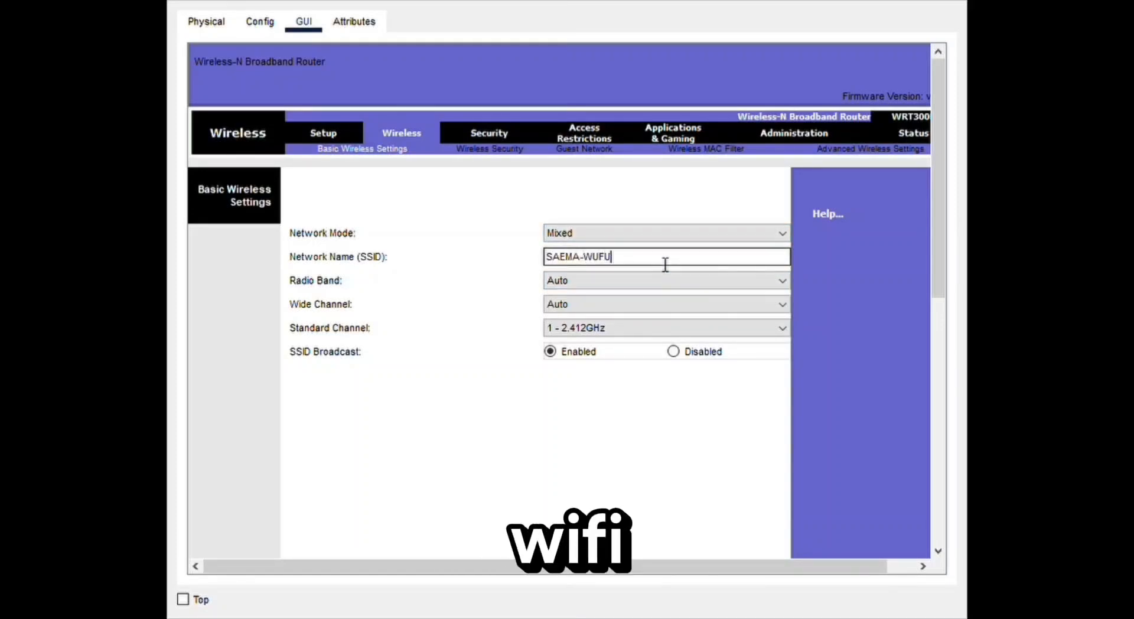
key("BackSpace")
key("BackSpace")
key("BackSpace")
type("IFI-2")
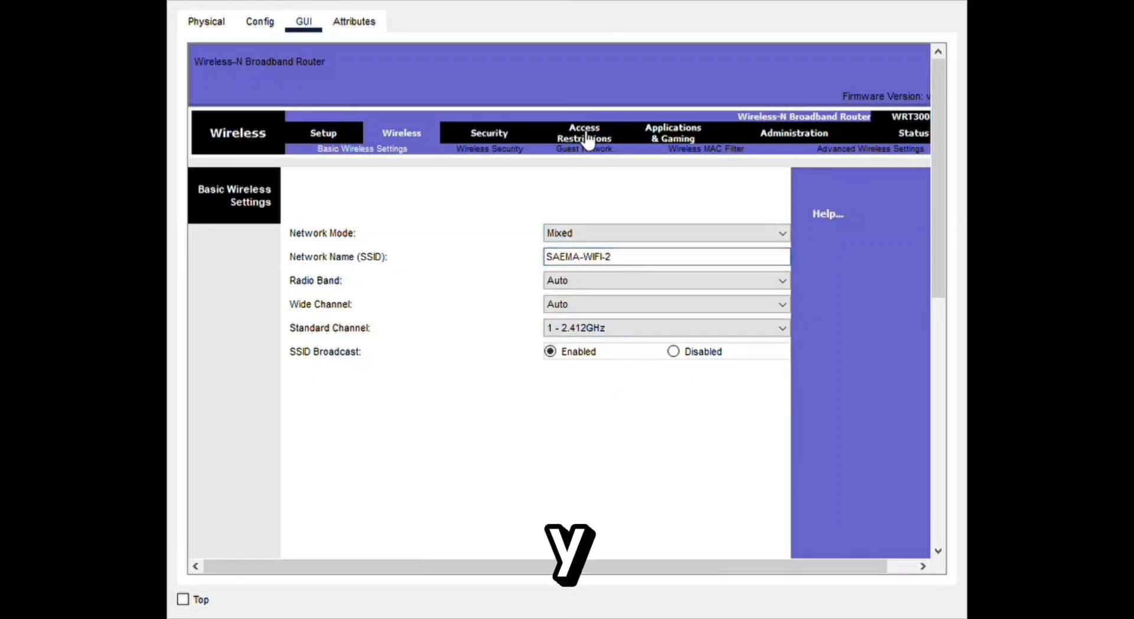
- Save the second router's basic wireless settings and set its wireless security mode to WPA2 Personal
scroll(589, 354, "down", 10)
left_click(589, 533)
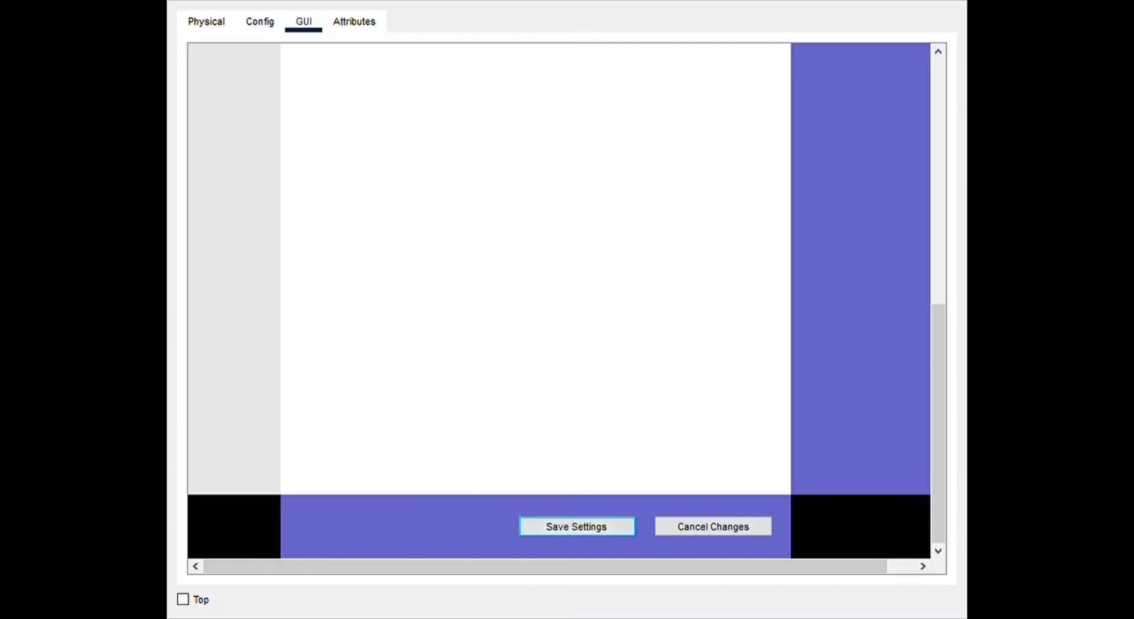
left_click(496, 155)
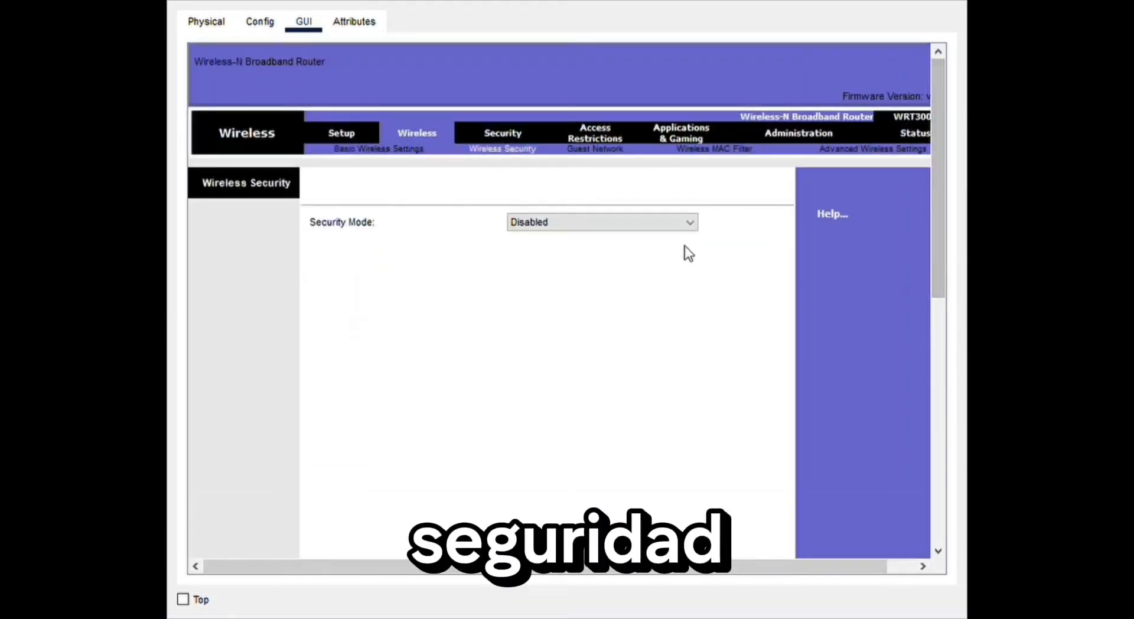
left_click(673, 228)
left_click(625, 282)
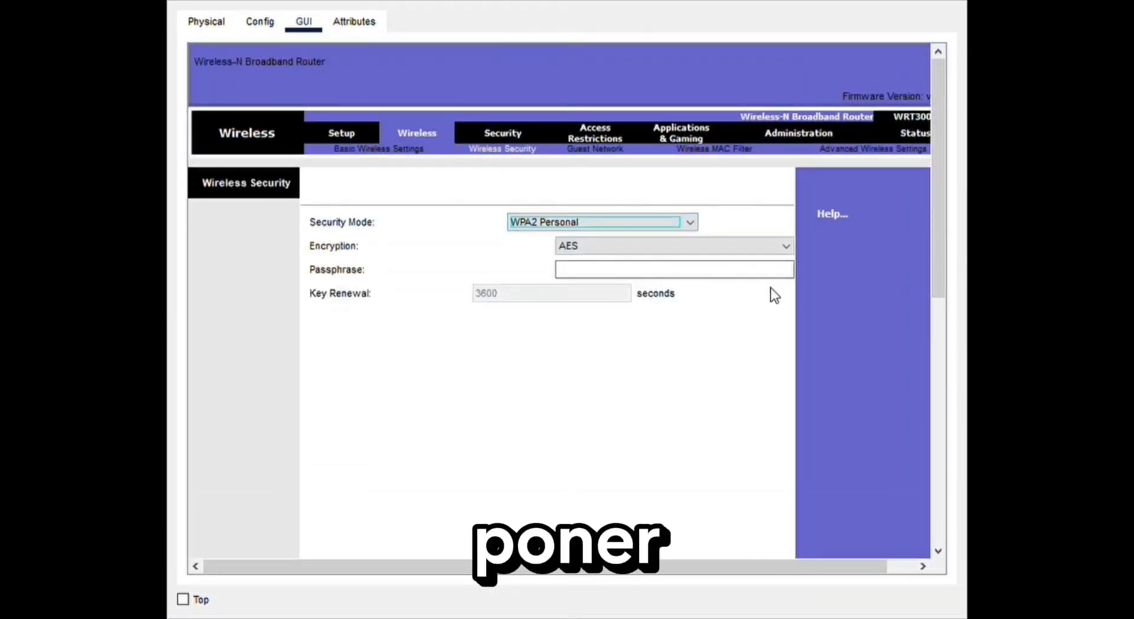
- Enter the Wi-Fi passphrase for the second router with AES encryption and save the wireless security settings
left_click(682, 276)
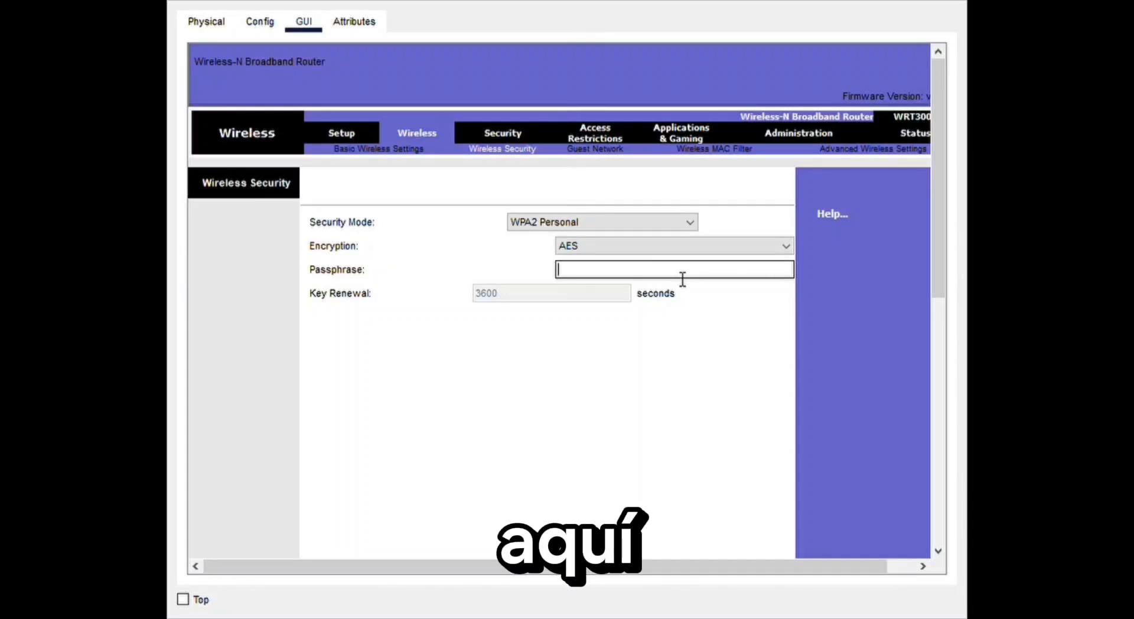
type("saema2024")
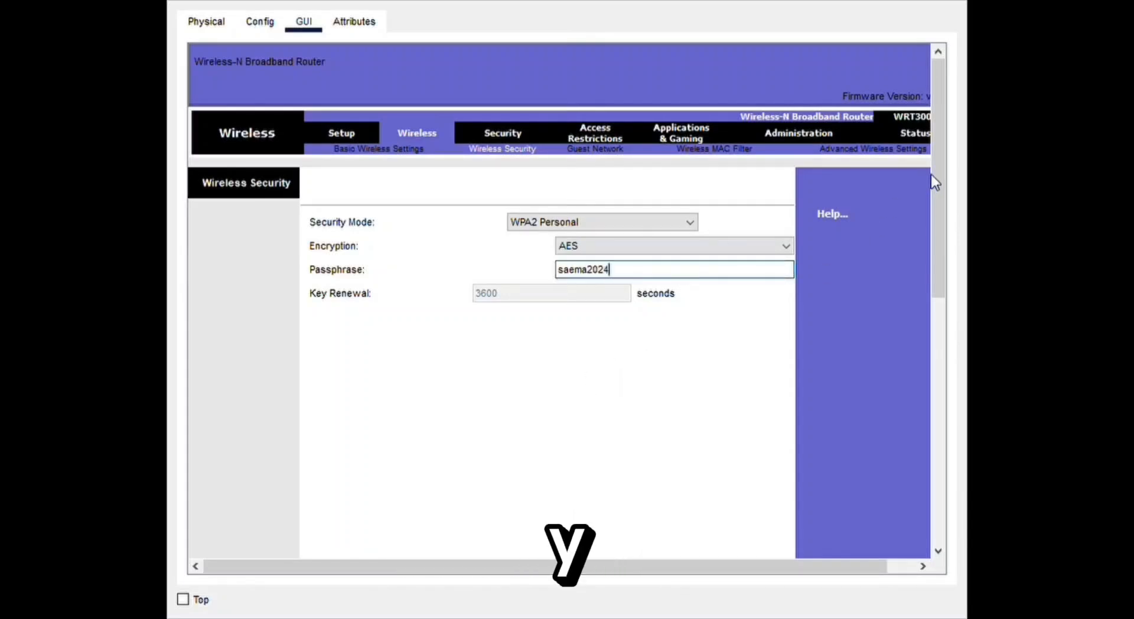
left_click_drag(937, 180, 935, 441)
left_click(561, 527)
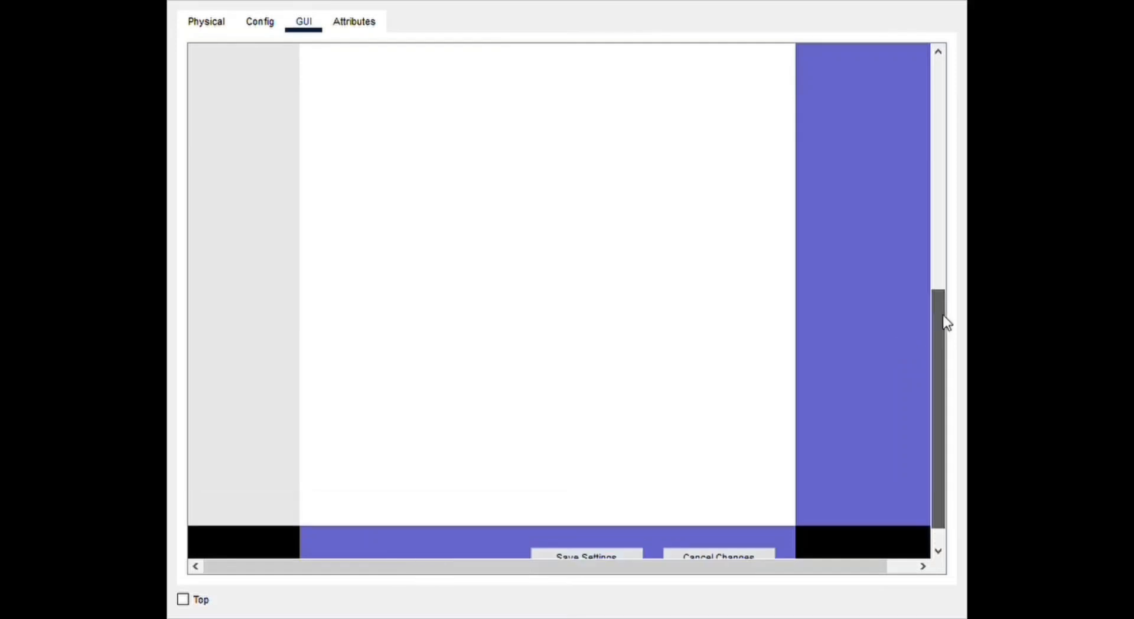
- Review the second router's saved basic wireless and basic setup settings
left_click(406, 163)
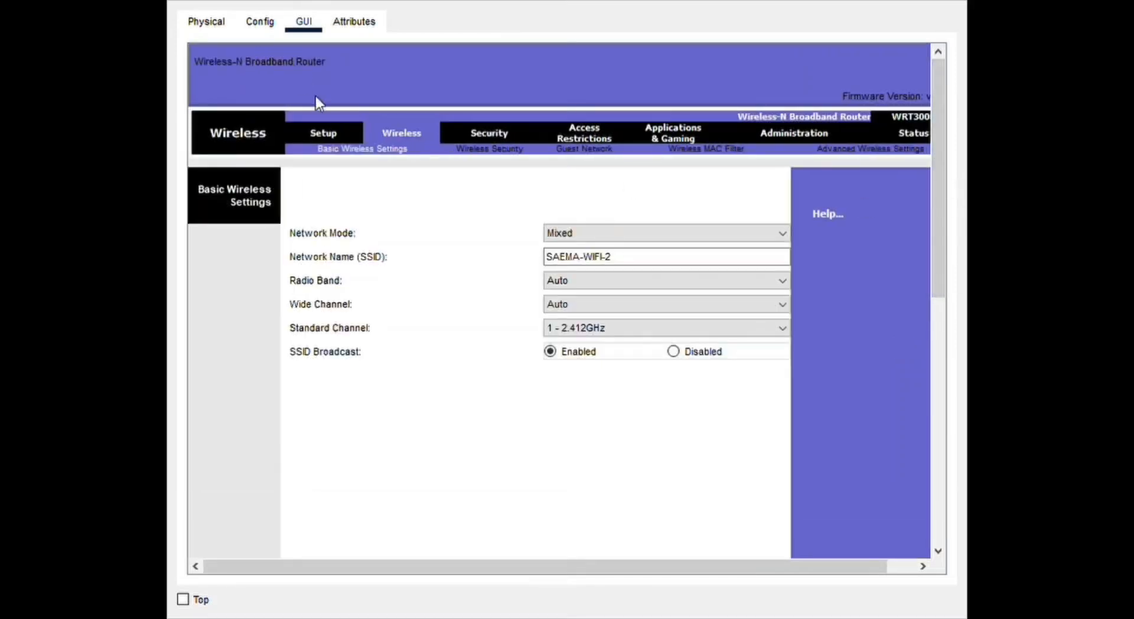
left_click(331, 133)
left_click_drag(948, 177, 949, 529)
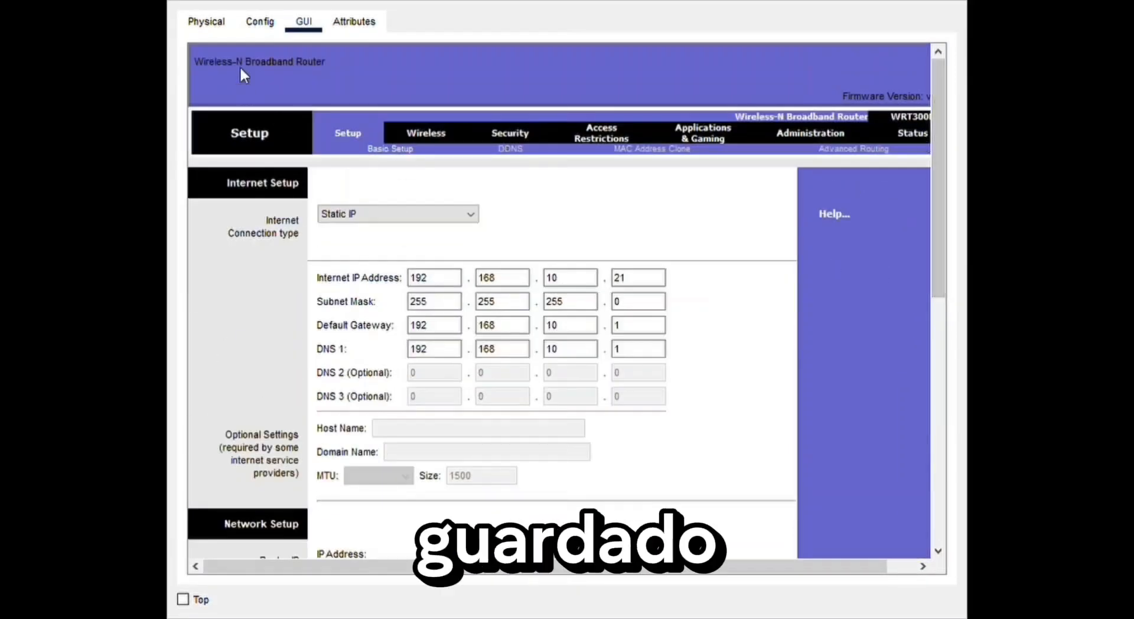
left_click(260, 21)
left_click(206, 22)
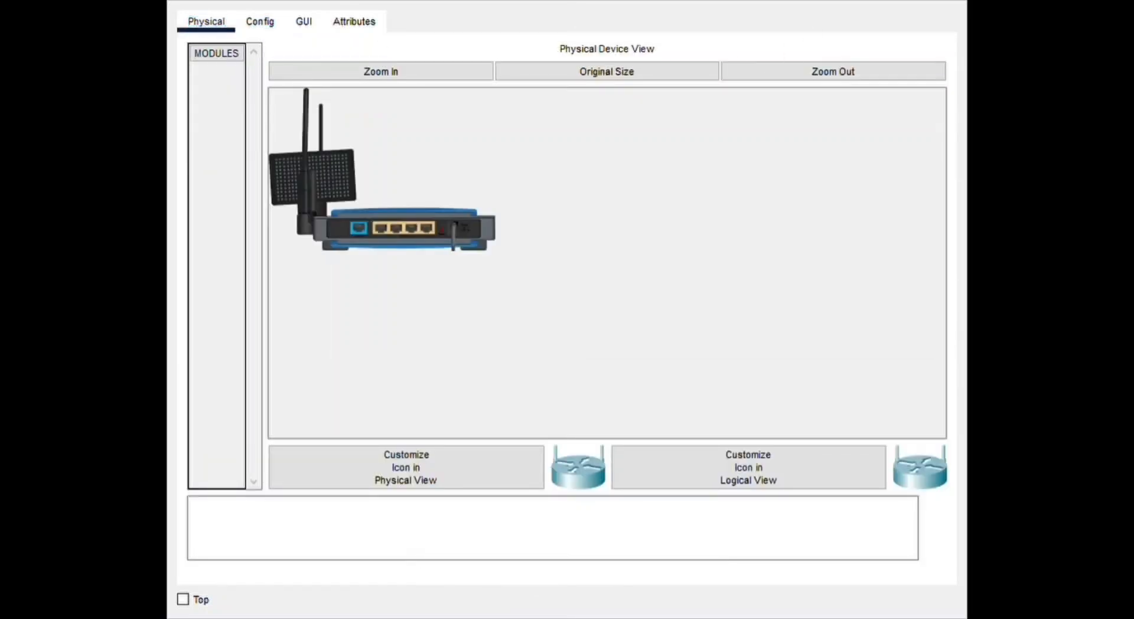
- Open the third router's web interface and set its Internet connection type to Static IP
left_click(305, 23)
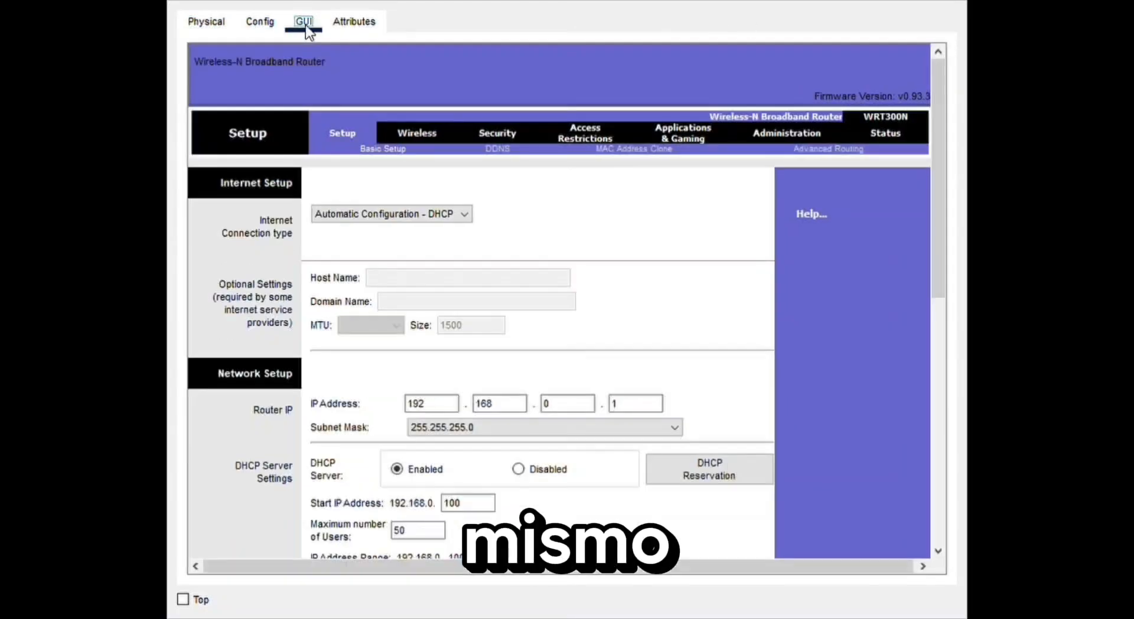
left_click(437, 214)
left_click(396, 237)
- Set the third router's Internet IP address to 192.168.10.22
left_click(440, 283)
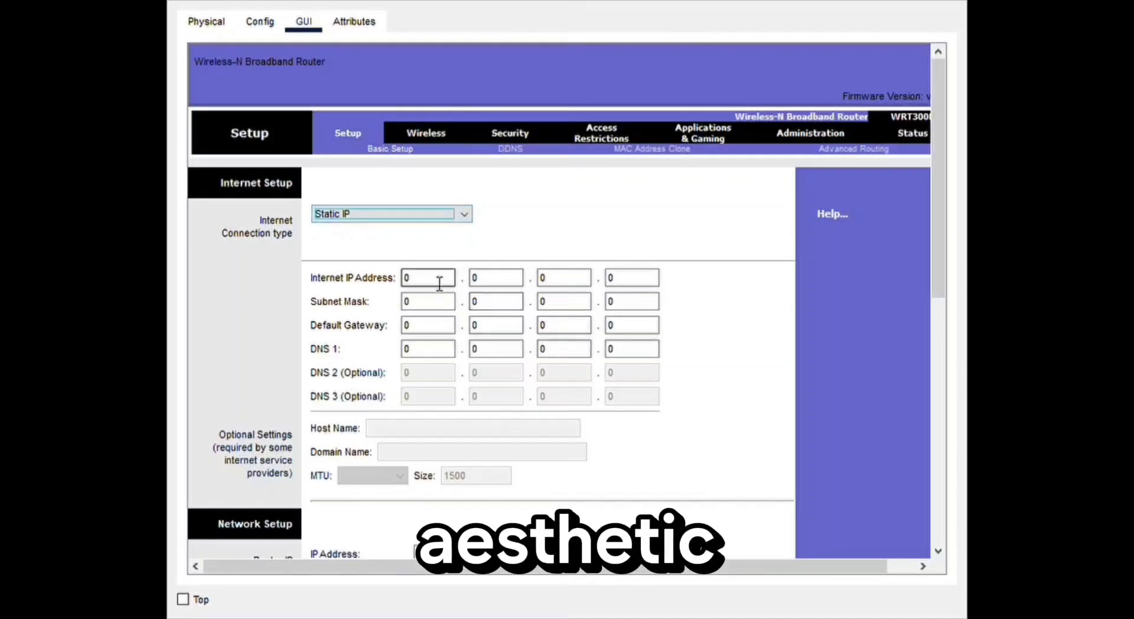
type("1")
type("168")
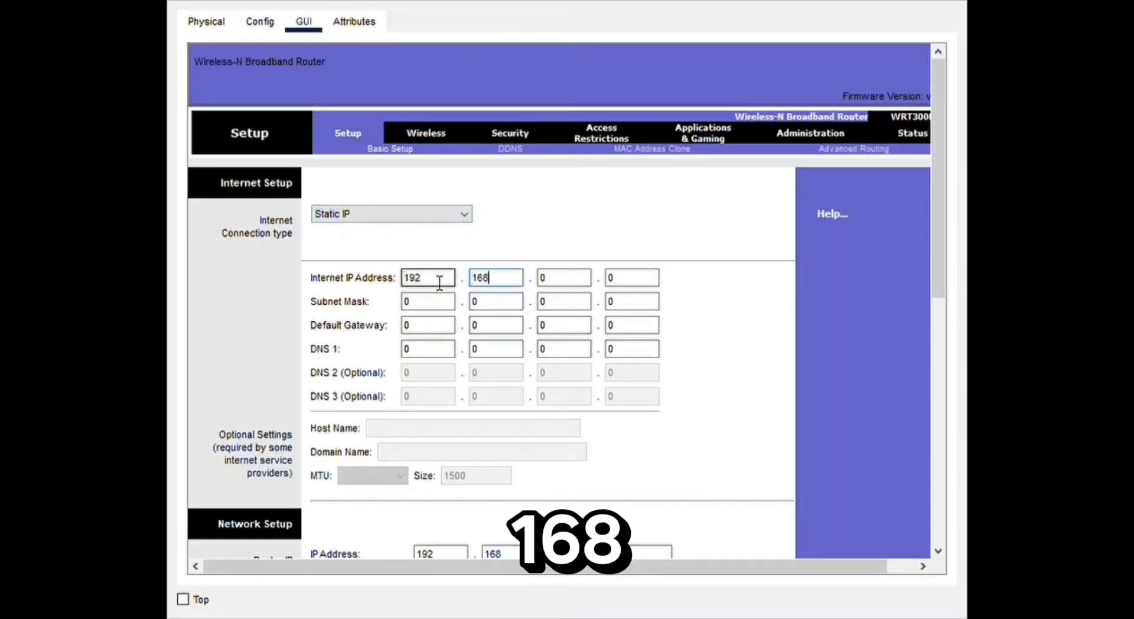
key("Tab")
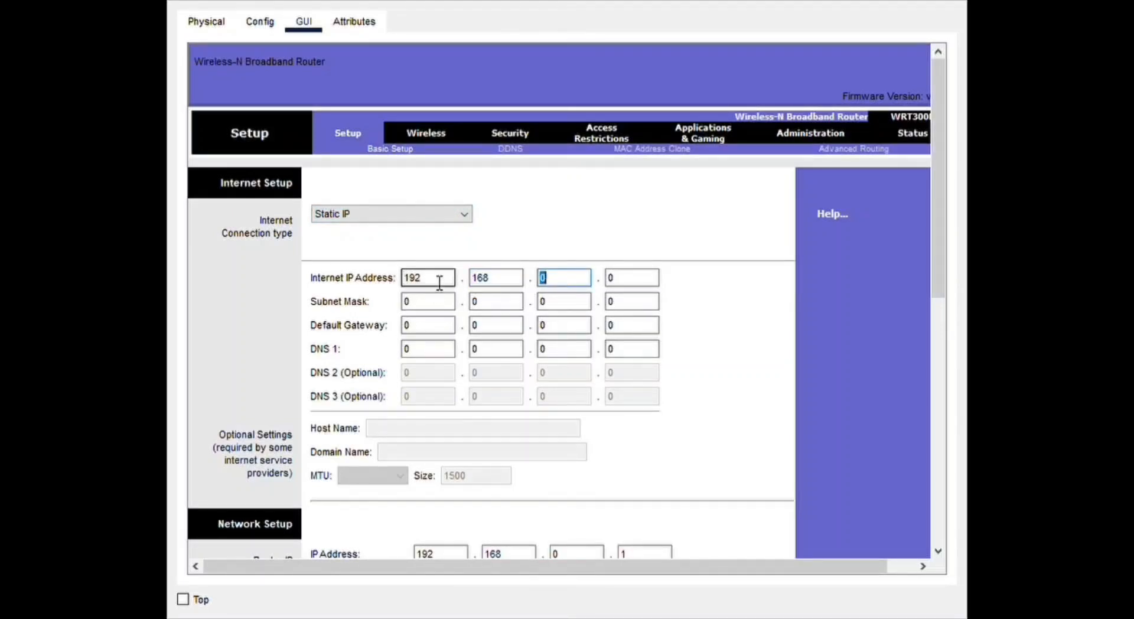
type("10")
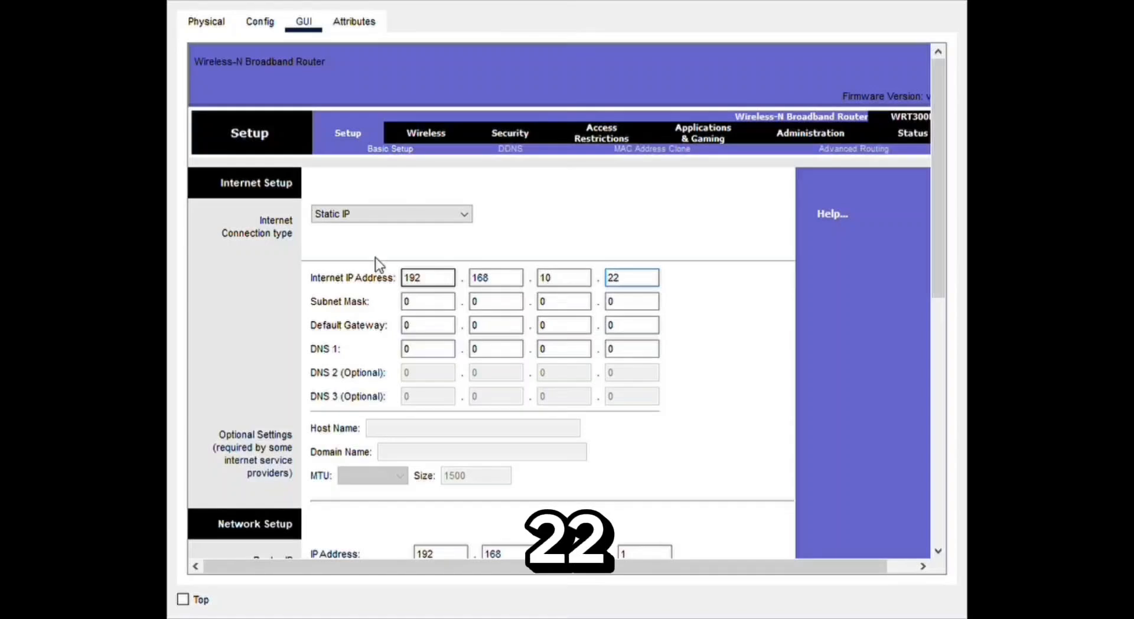
key("Tab")
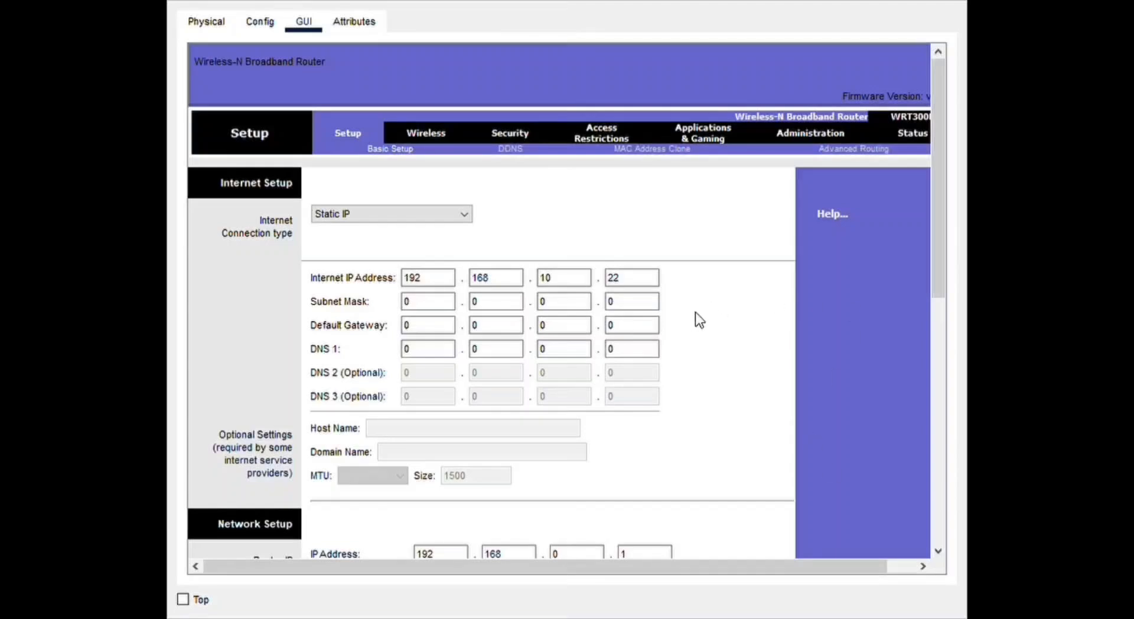
- Set the subnet mask of the third router's Internet connection to 255.255.255.0
left_click(441, 305)
key("BackSpace")
type("255")
key("Tab")
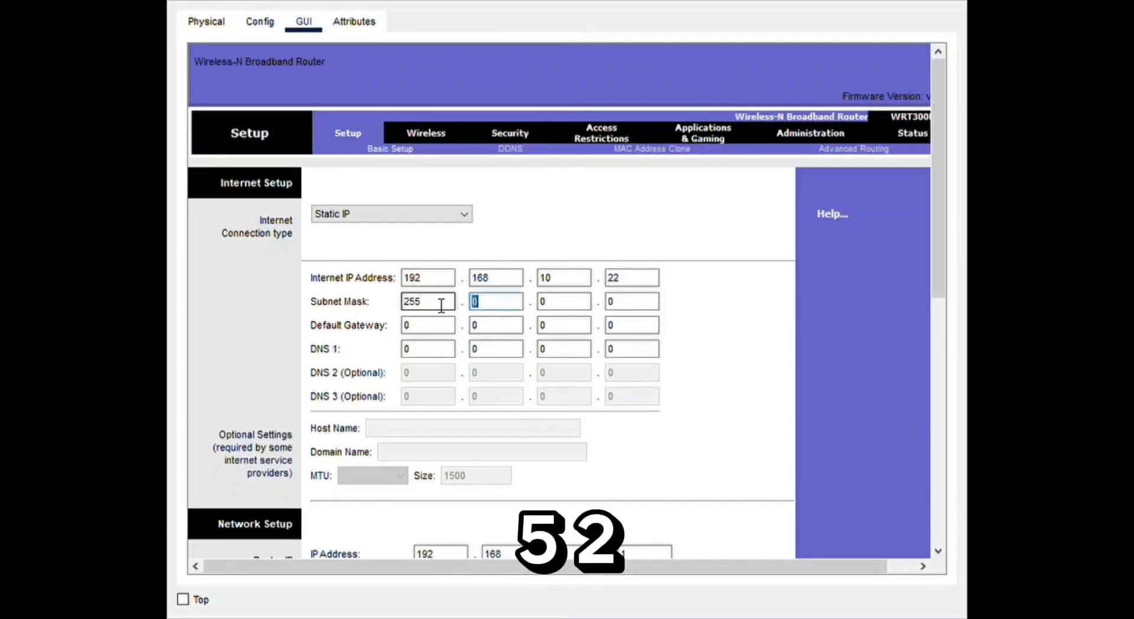
type("255")
key("Tab")
type("255")
key("Tab")
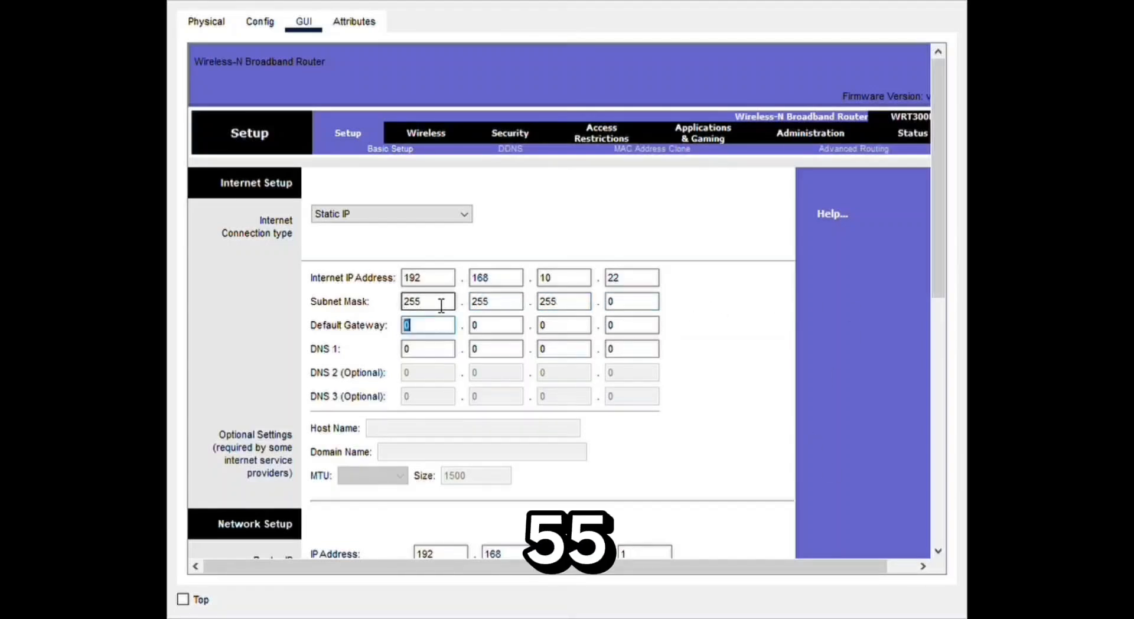
- Set both the default gateway and DNS 1 of the third router's Internet connection to 192.168.10.1
type("192.")
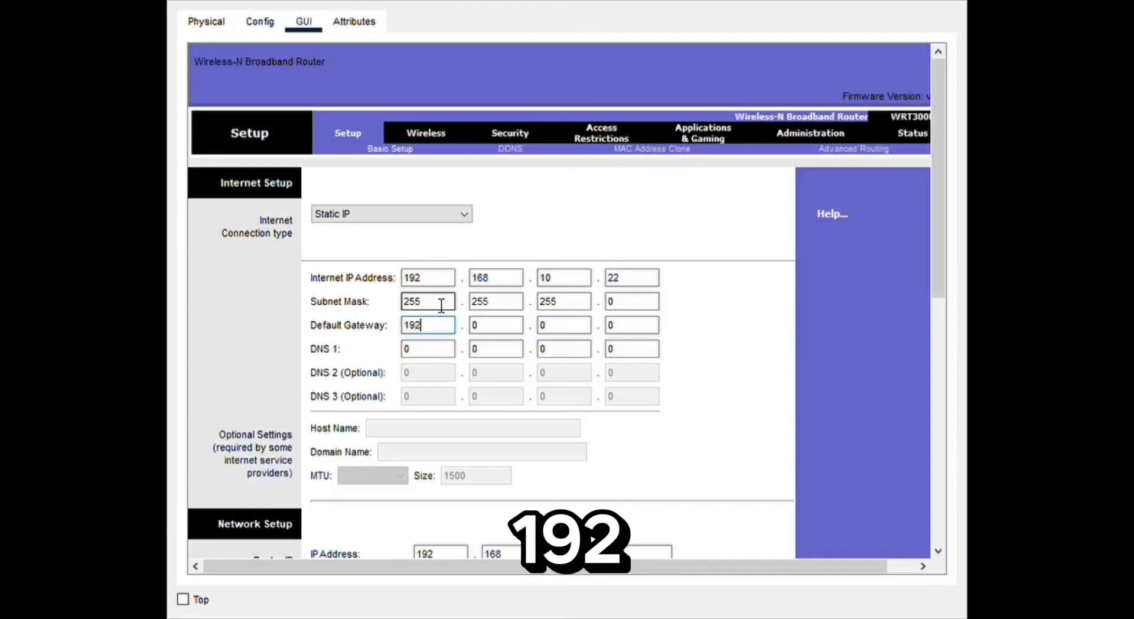
type("168.")
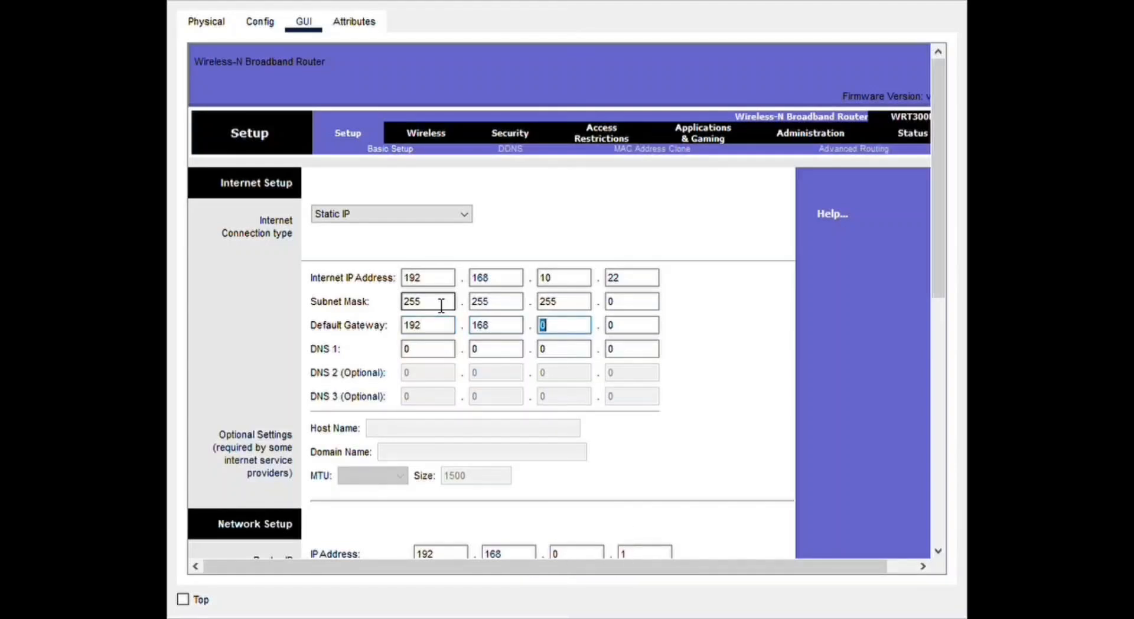
type("10.")
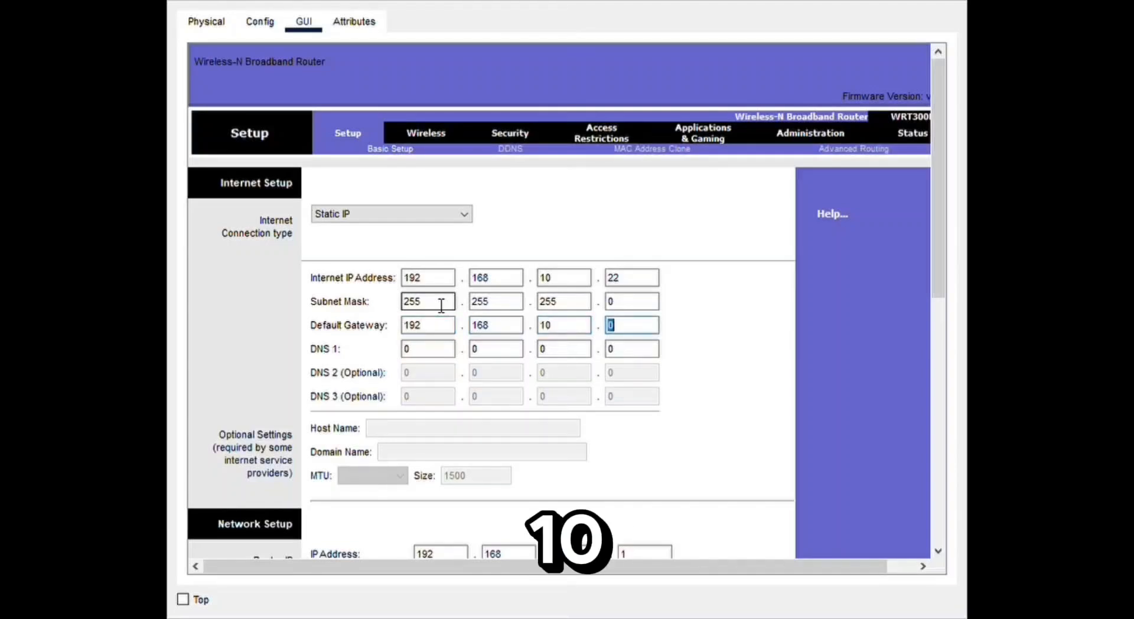
type("1")
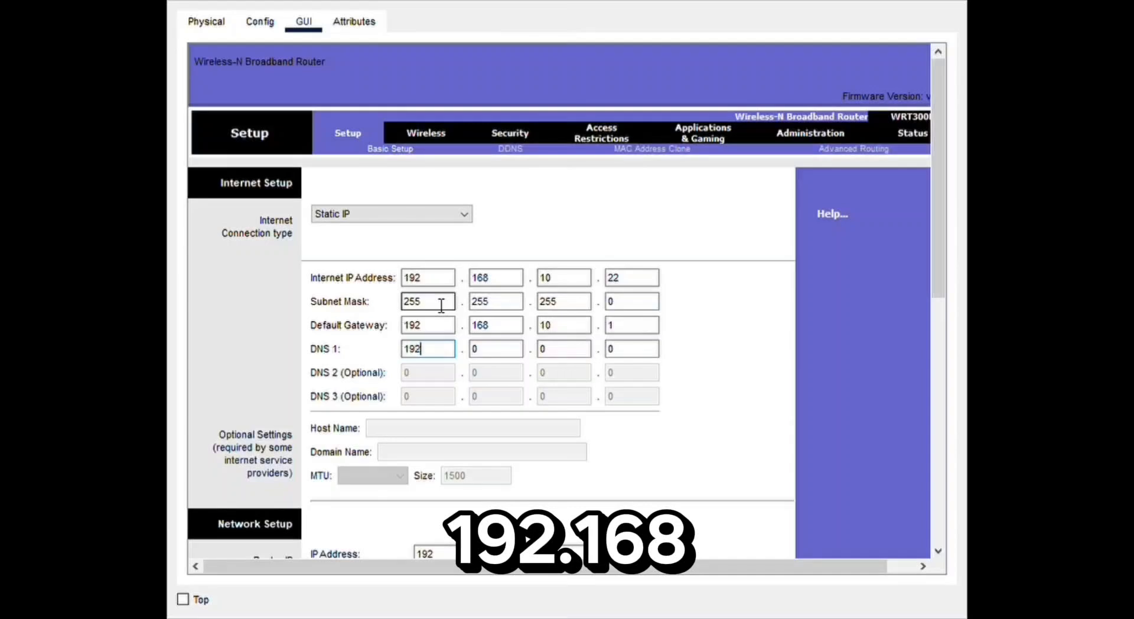
key("Tab")
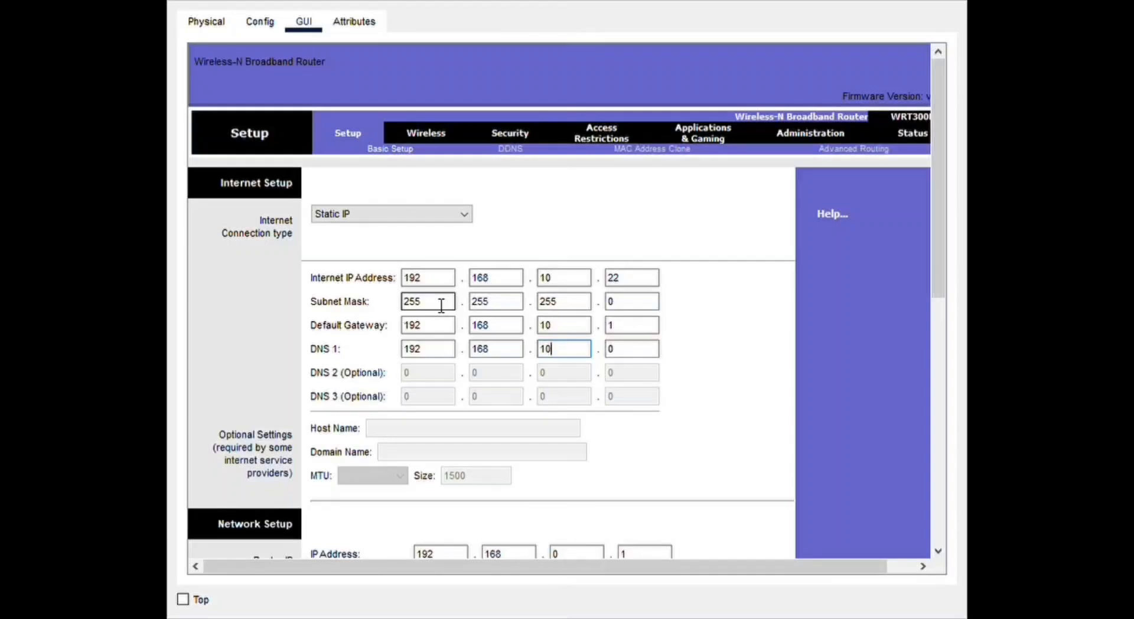
type("1")
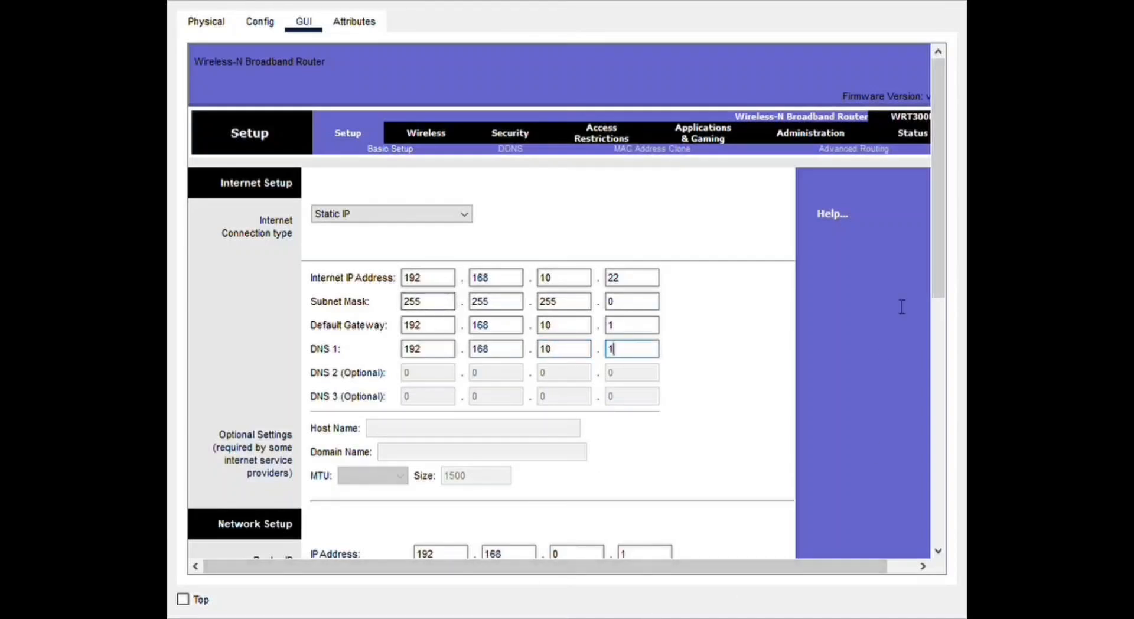
- Set the router IP address in the third router's network setup to 192.168.1.22
left_click_drag(933, 252, 929, 391)
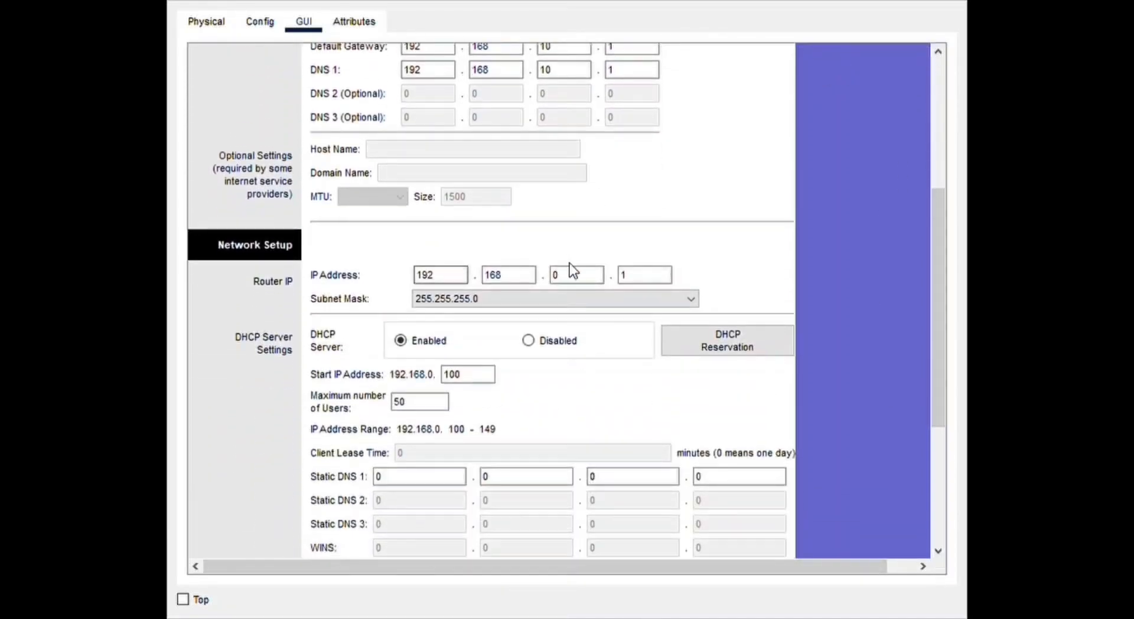
left_click(596, 281)
key("BackSpace")
type("1")
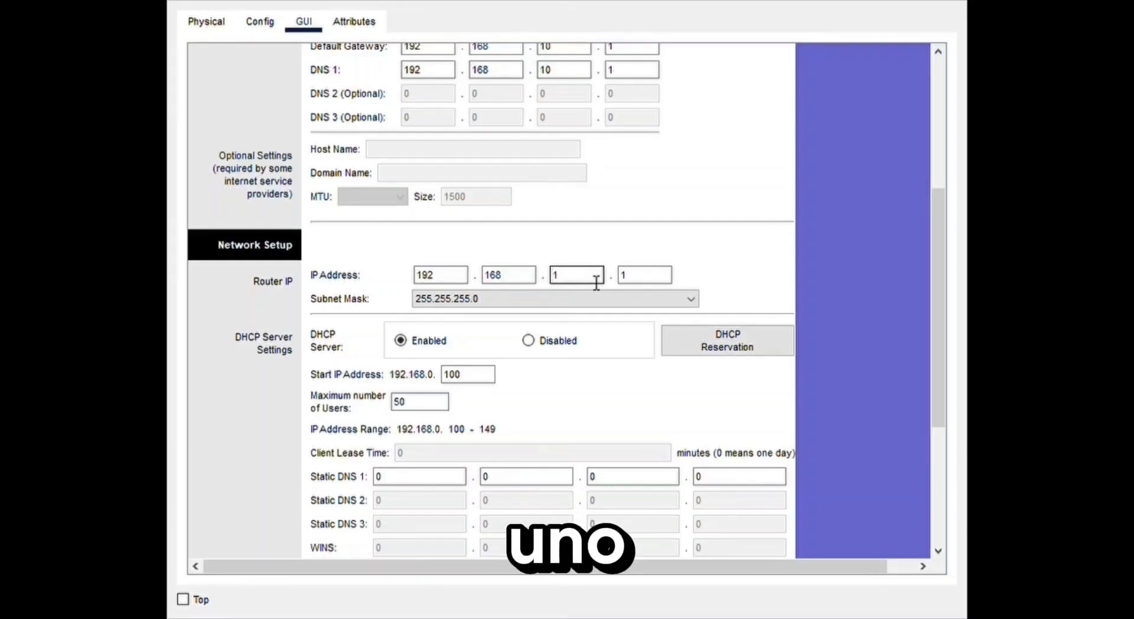
left_click(666, 284)
key("BackSpace")
type("22")
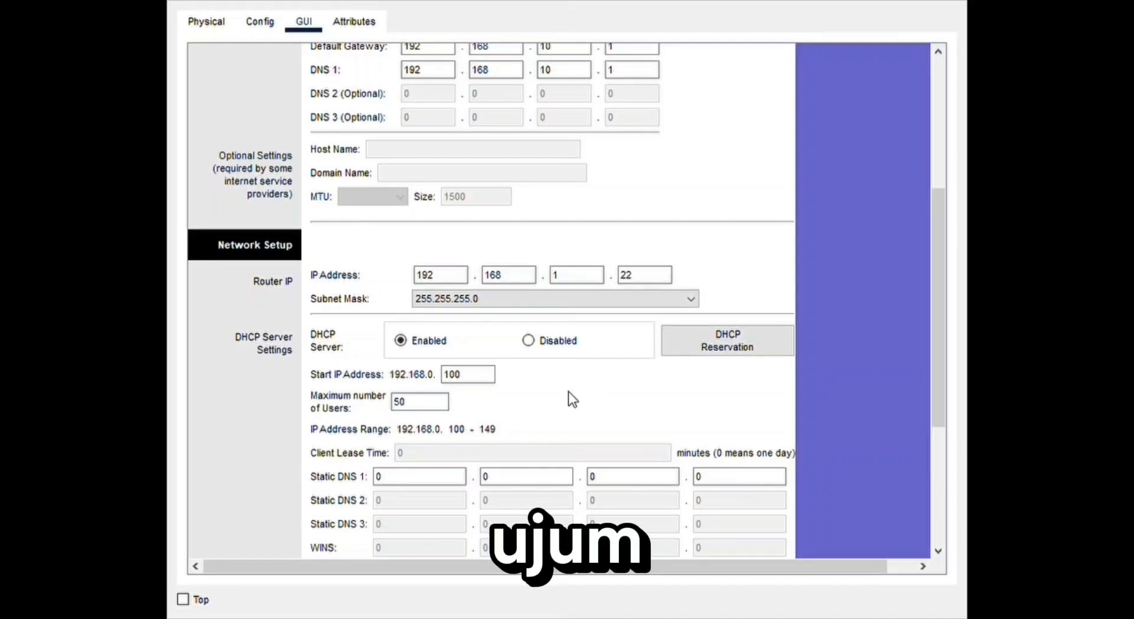
- Disable the third router's DHCP server and save the basic setup settings
left_click(531, 342)
scroll(937, 257, "down", 1)
left_click_drag(937, 256, 939, 355)
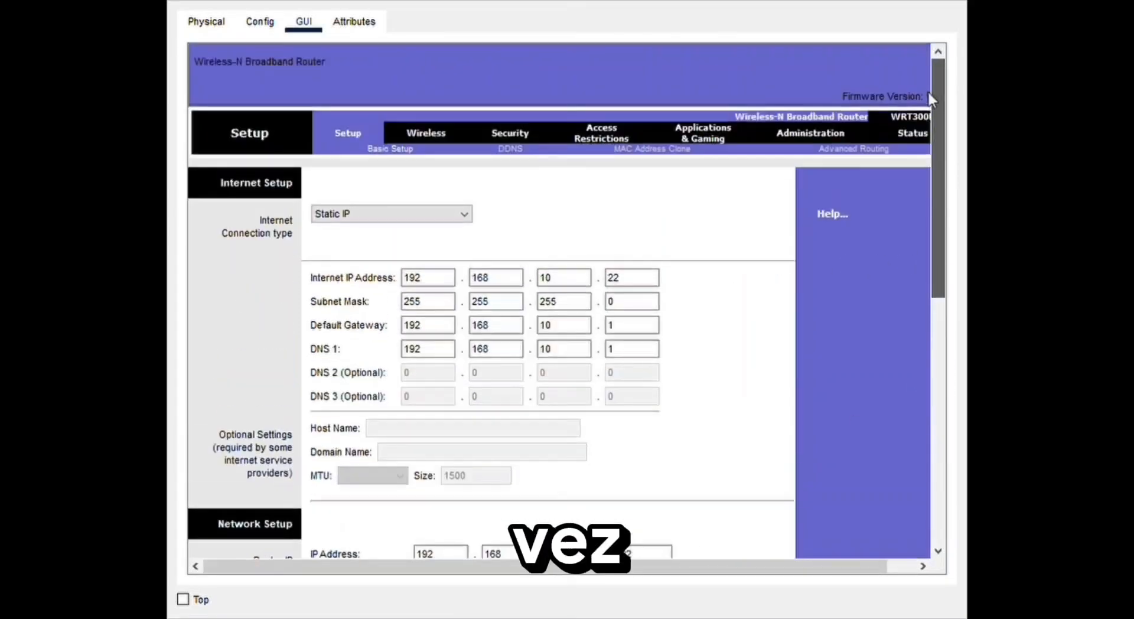
- Name the third router's wireless network (SSID) SAEMA-WIFI-3 and save the basic wireless settings
left_click(434, 132)
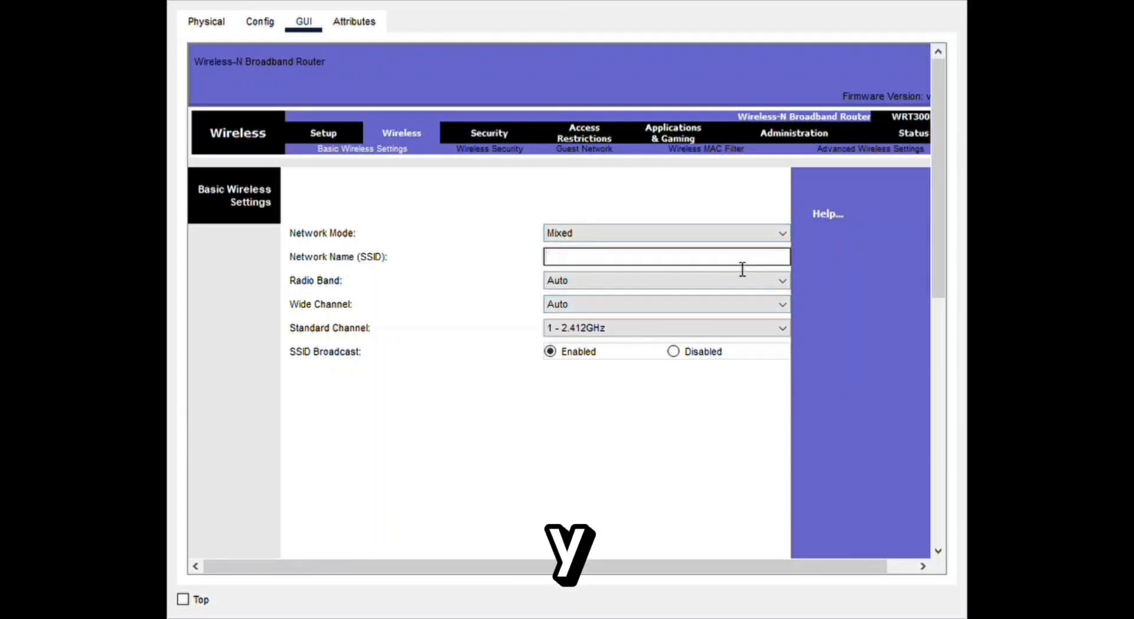
type("SAEMA-W")
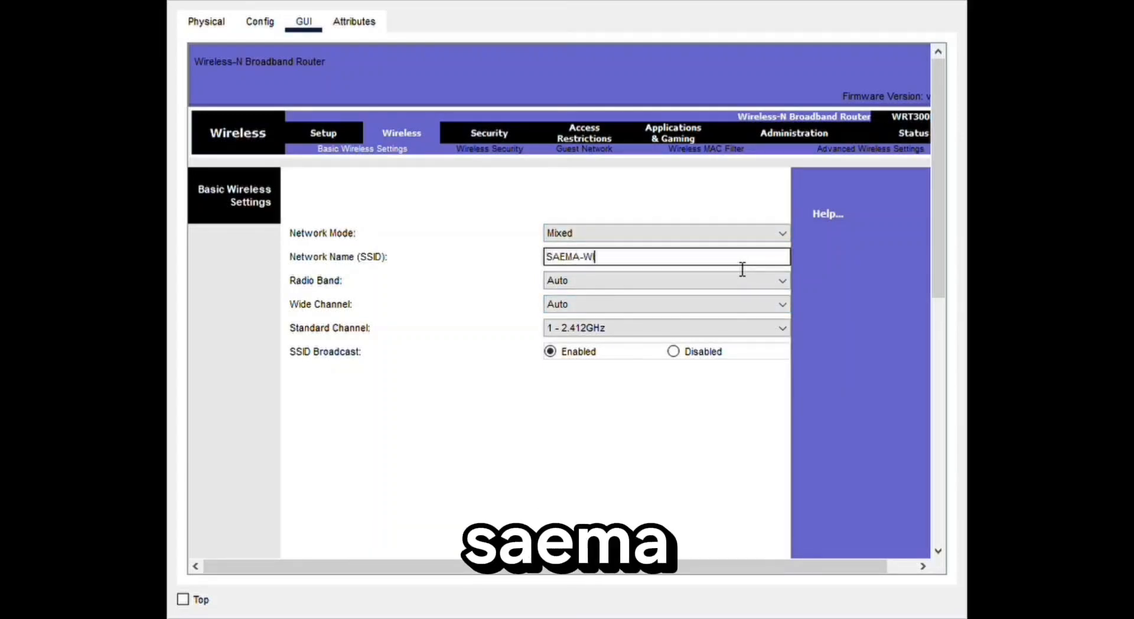
type("IFI-")
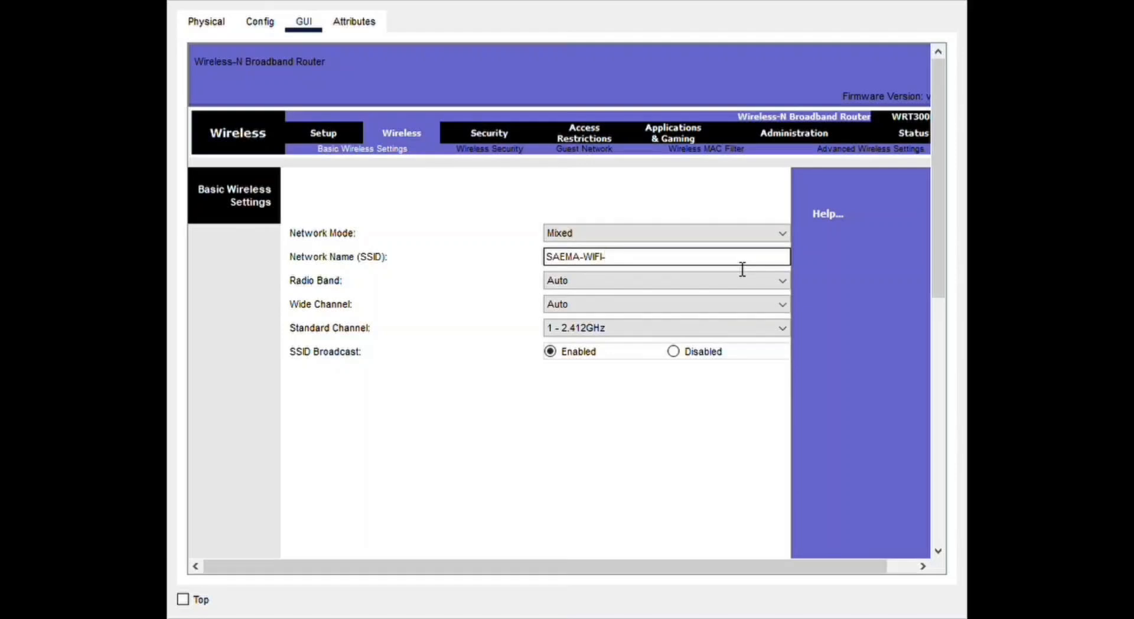
type("3")
left_click_drag(938, 260, 938, 534)
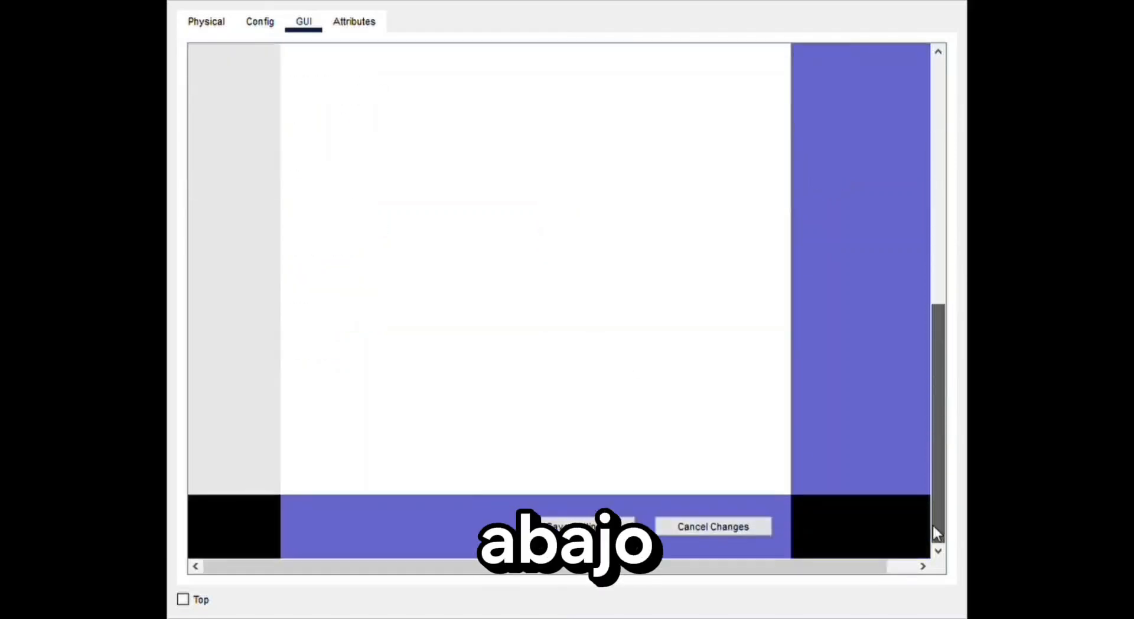
left_click(591, 527)
- Secure the third router's Wi-Fi with WPA2 Personal, enter the passphrase and save the wireless security settings
left_click_drag(939, 416, 951, 163)
left_click(472, 149)
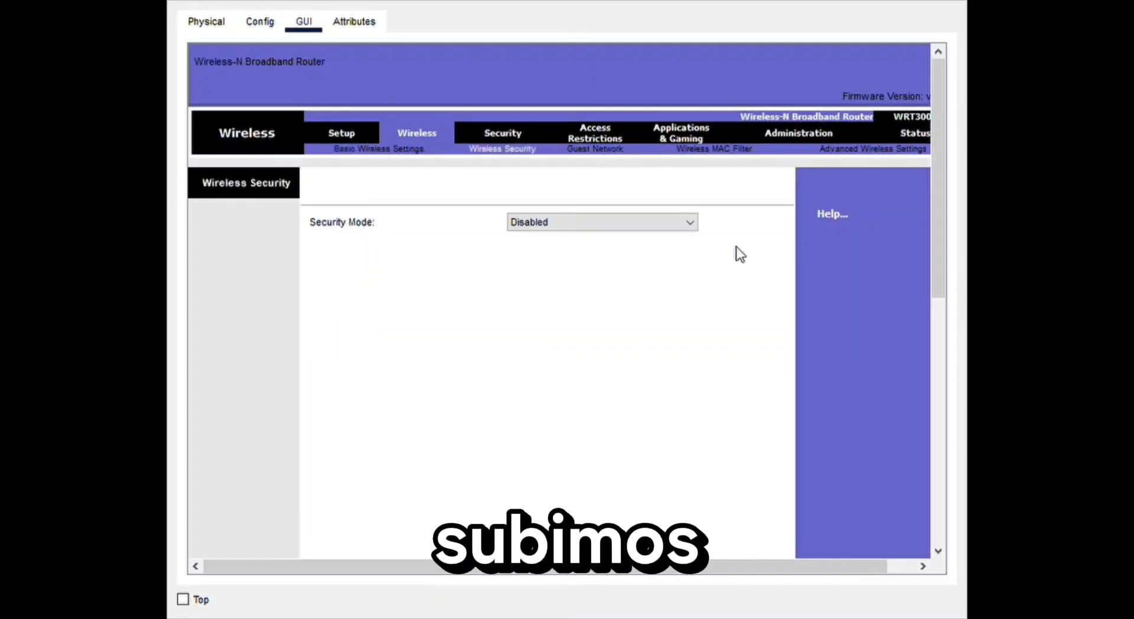
left_click(656, 224)
left_click(593, 290)
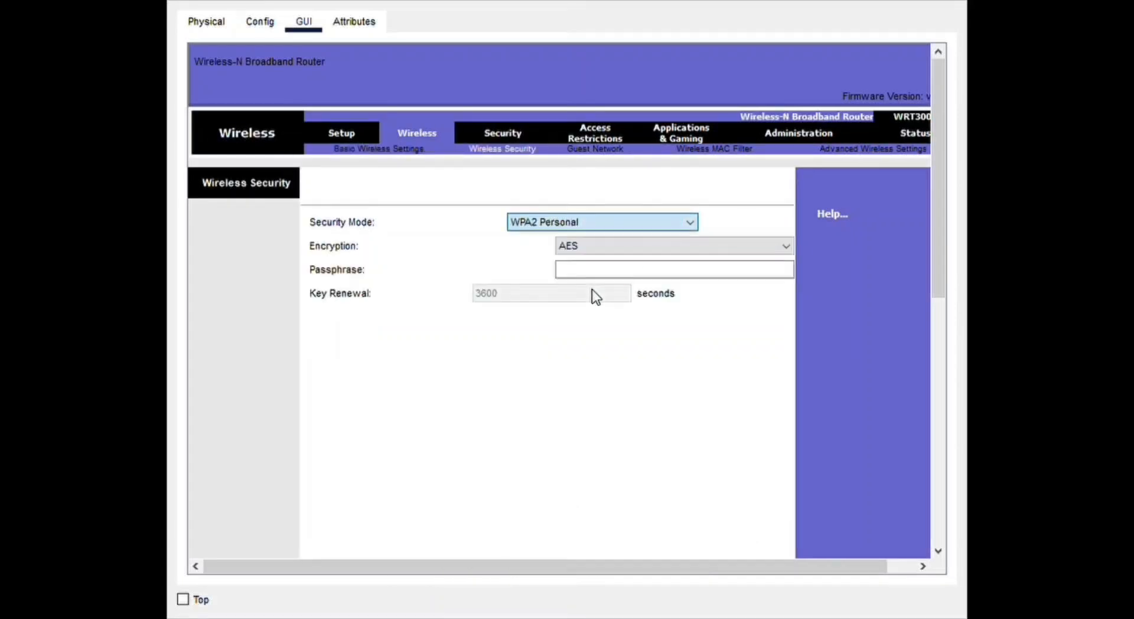
left_click(735, 276)
type("saema2024")
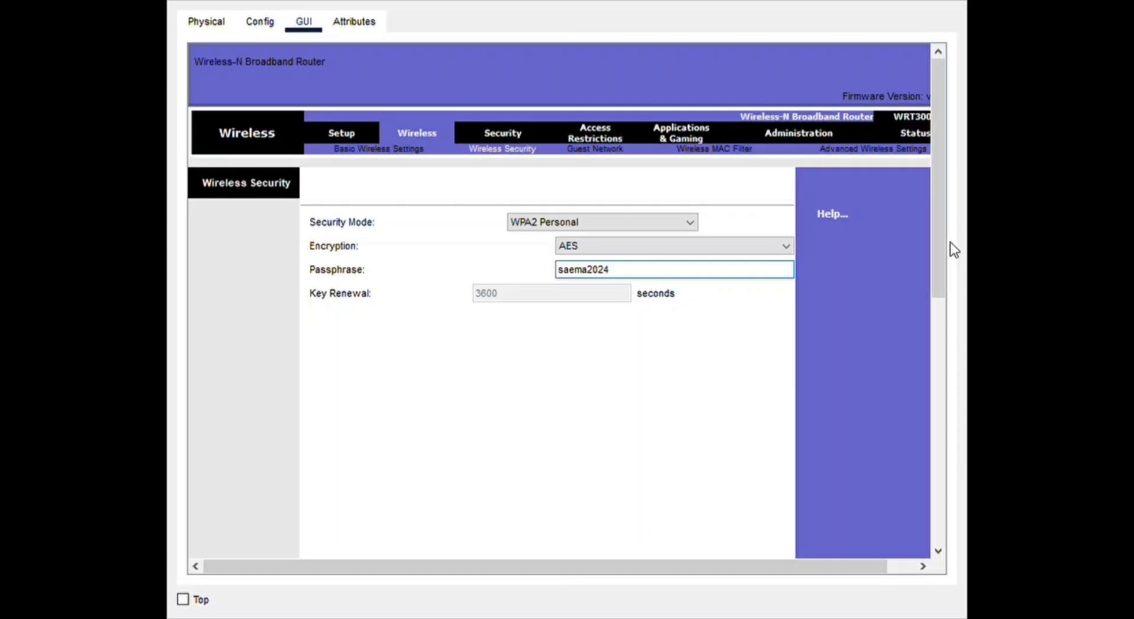
left_click_drag(944, 242, 945, 494)
left_click(611, 530)
- Review the third router's saved basic wireless and basic setup settings
left_click_drag(940, 314, 937, 66)
left_click(408, 149)
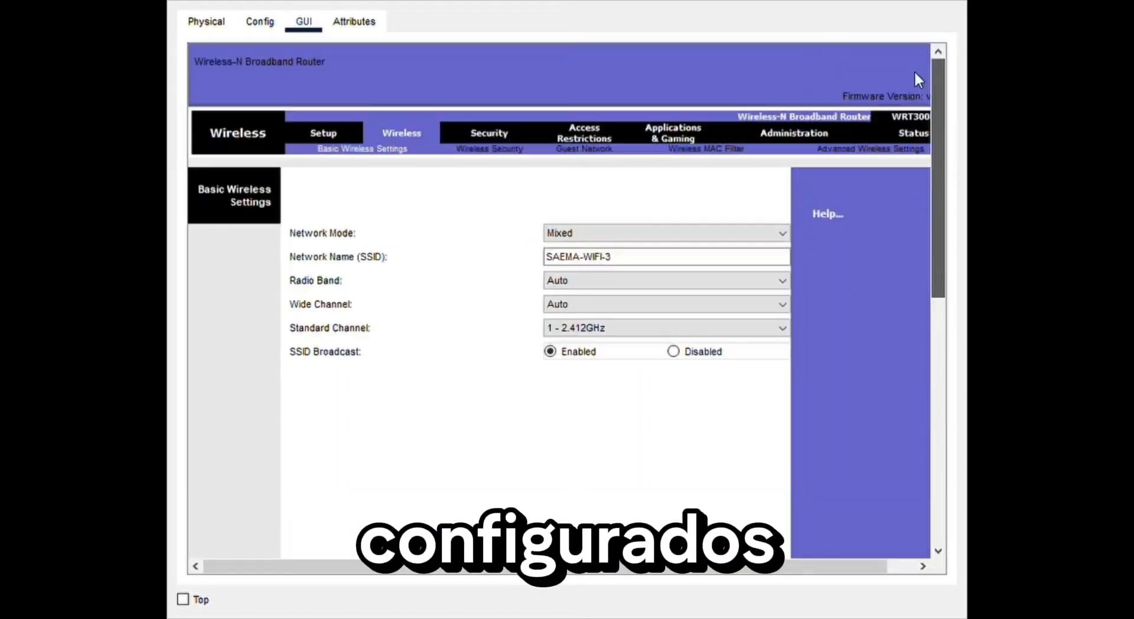
left_click(332, 130)
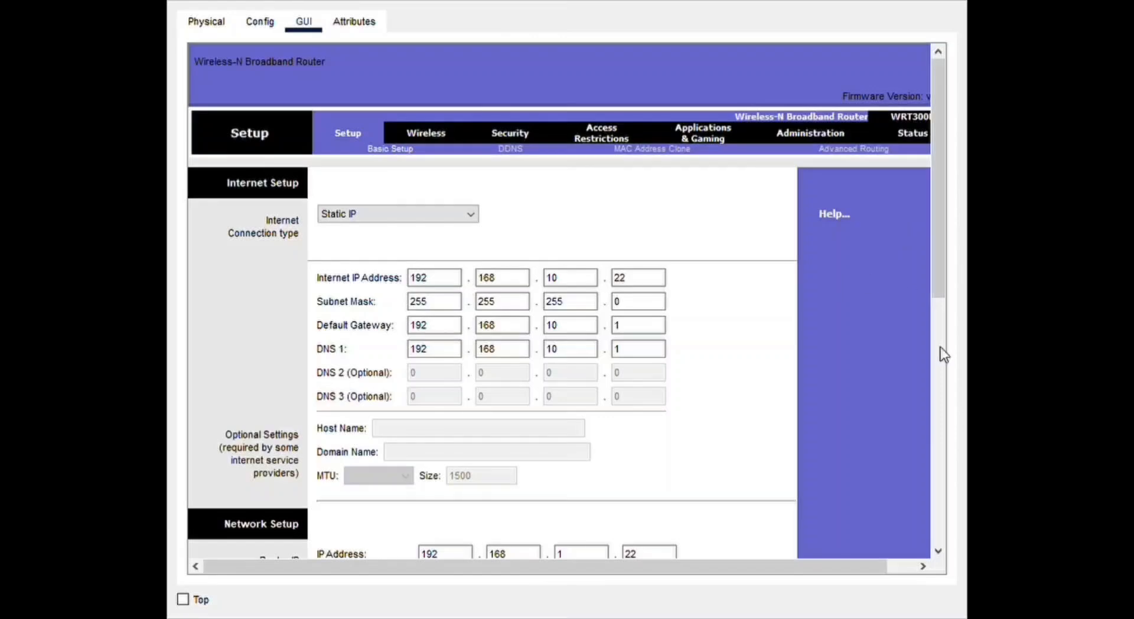
- Send simple test PDUs from Wireless Router0 to Multilayer Switch0 and from Wireless Router1 to Wireless Router2
left_click_drag(939, 181, 938, 336)
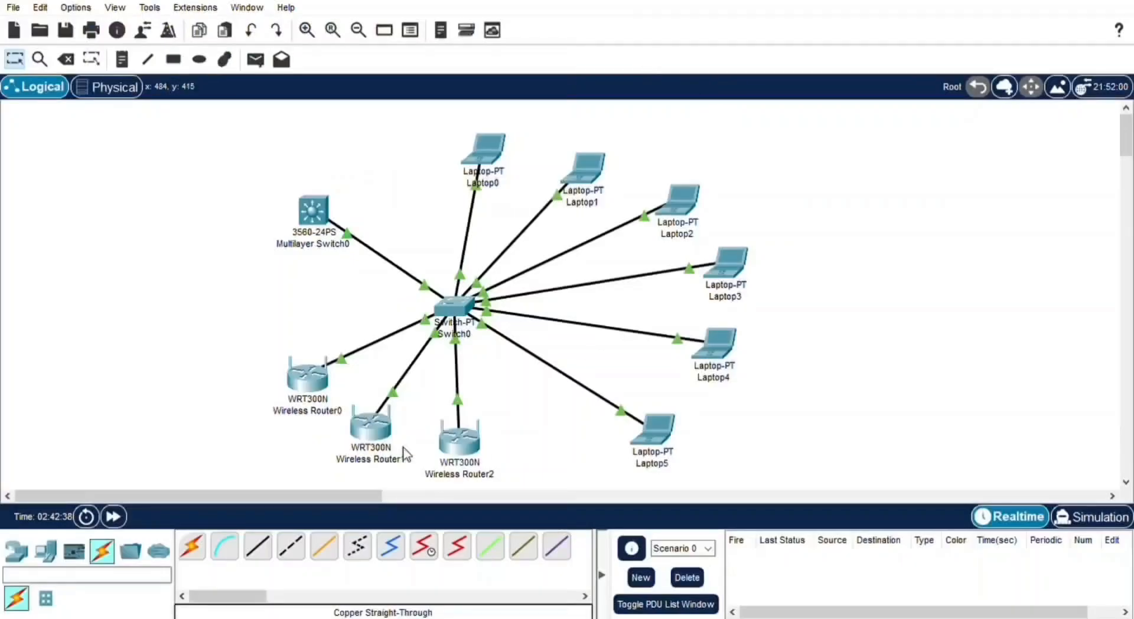
left_click(255, 59)
left_click(319, 380)
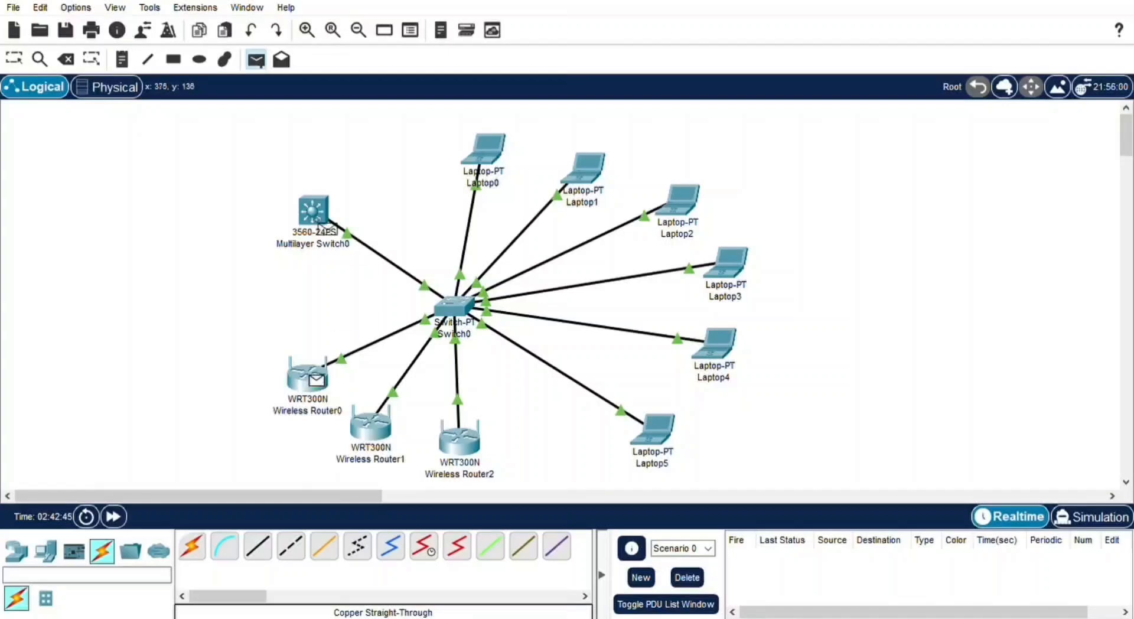
left_click(319, 224)
left_click(255, 59)
left_click(369, 421)
left_click(459, 437)
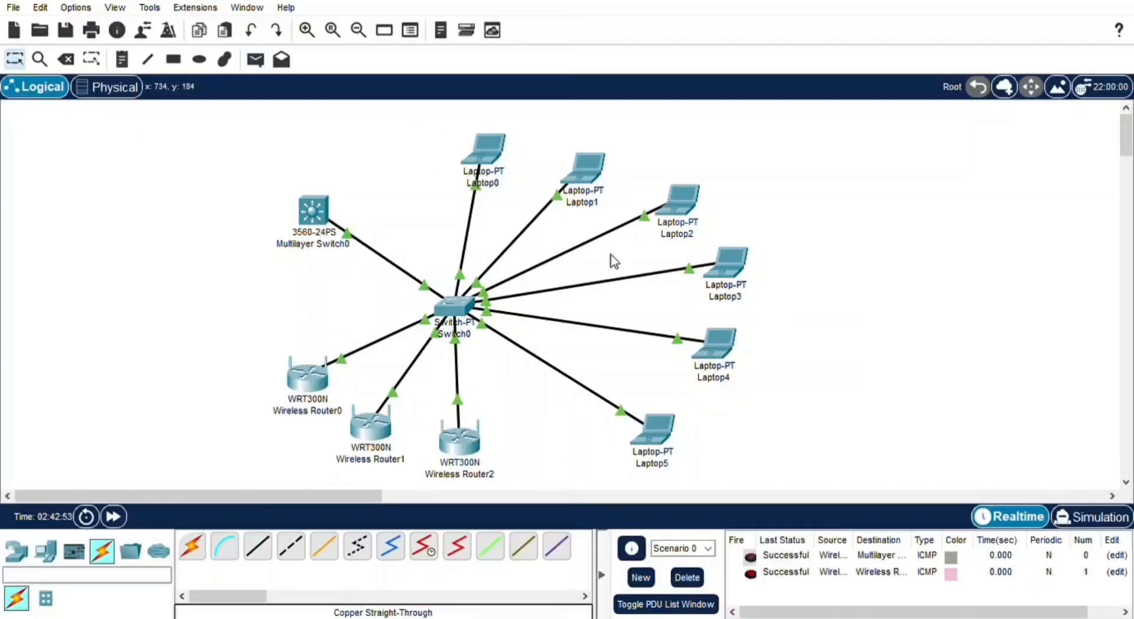
- Send simple test PDUs from Wireless Router2 to Laptop5 and from Laptop4 to Laptop2
left_click(255, 59)
left_click(459, 437)
left_click(652, 429)
left_click(257, 60)
left_click(716, 345)
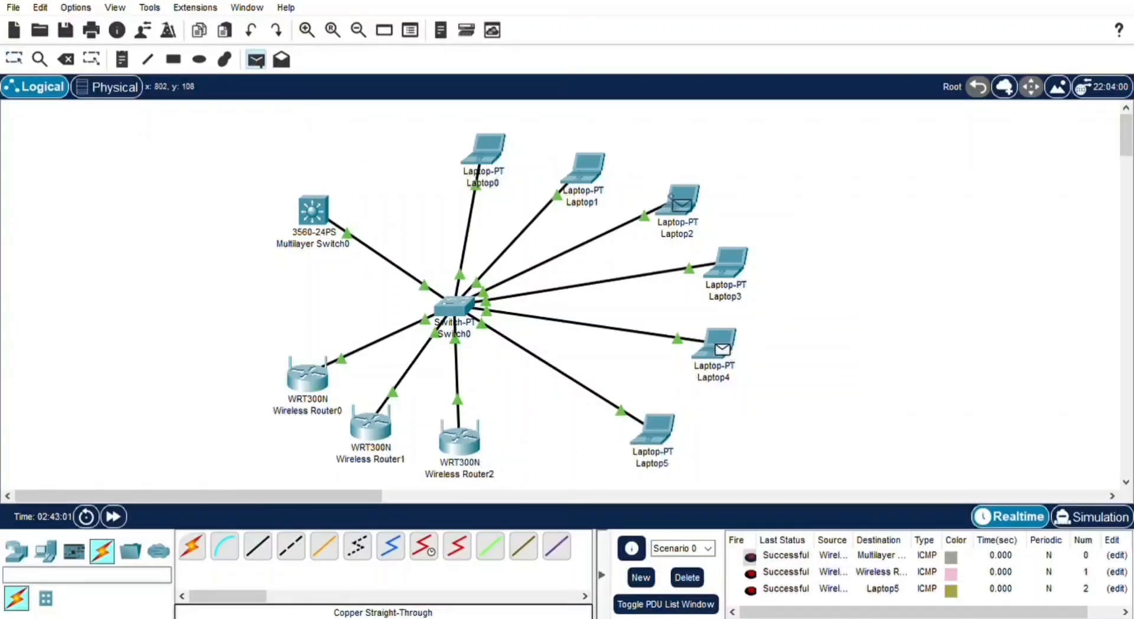
left_click(682, 202)
- Review the delivery status of the sent test PDUs and open Laptop1
left_click_drag(1126, 562, 1133, 576)
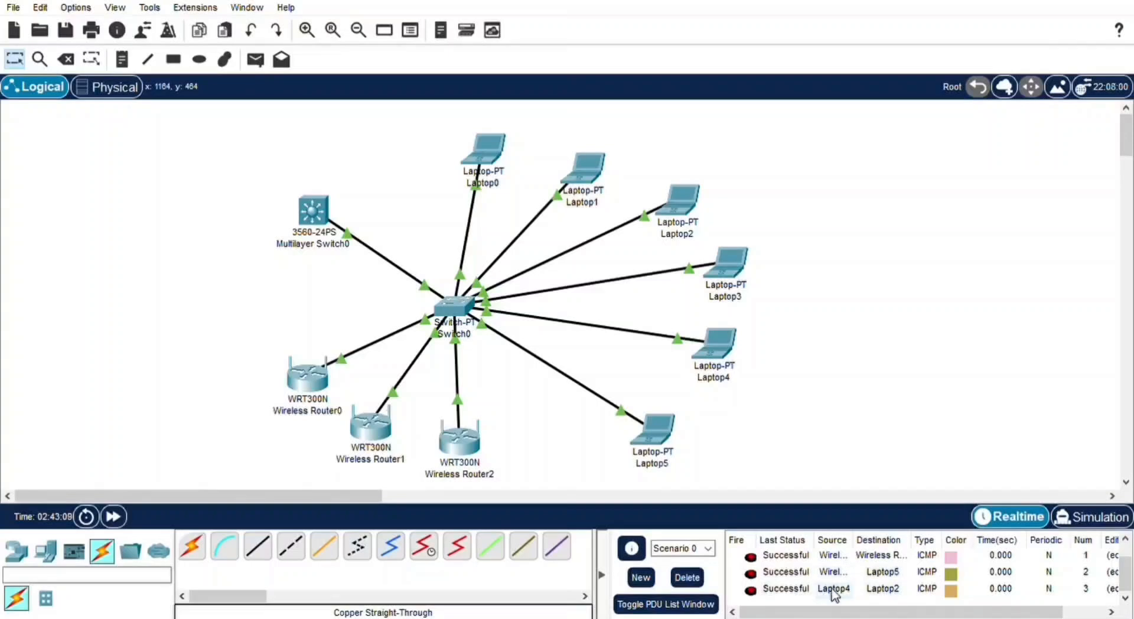
left_click_drag(1126, 573, 1126, 557)
left_click(590, 172)
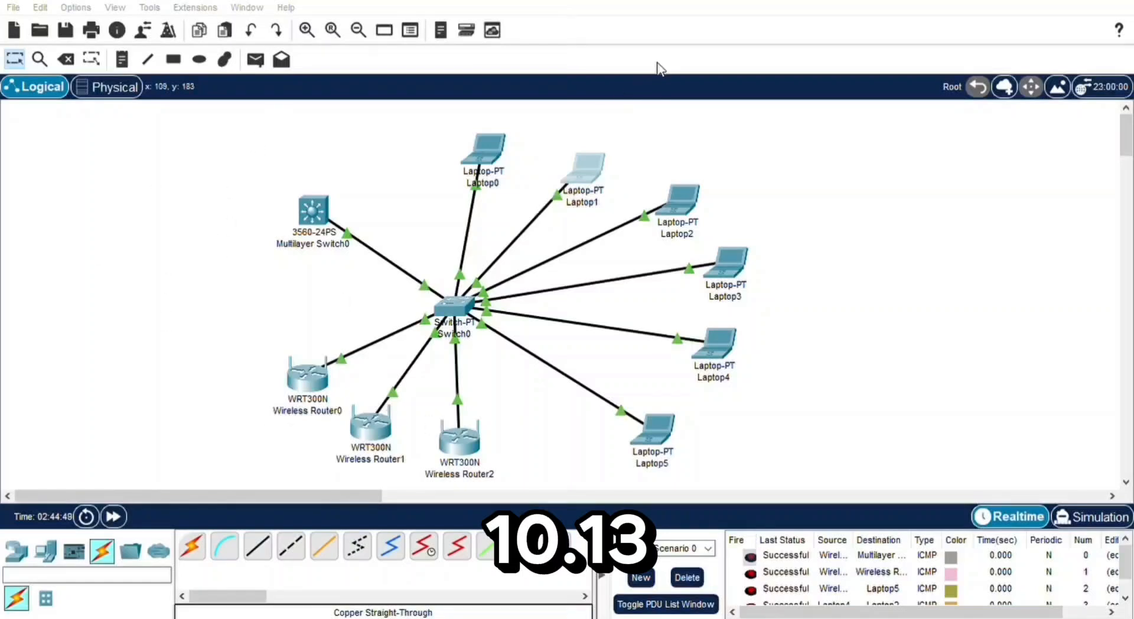
scroll(884, 587, "down", 1)
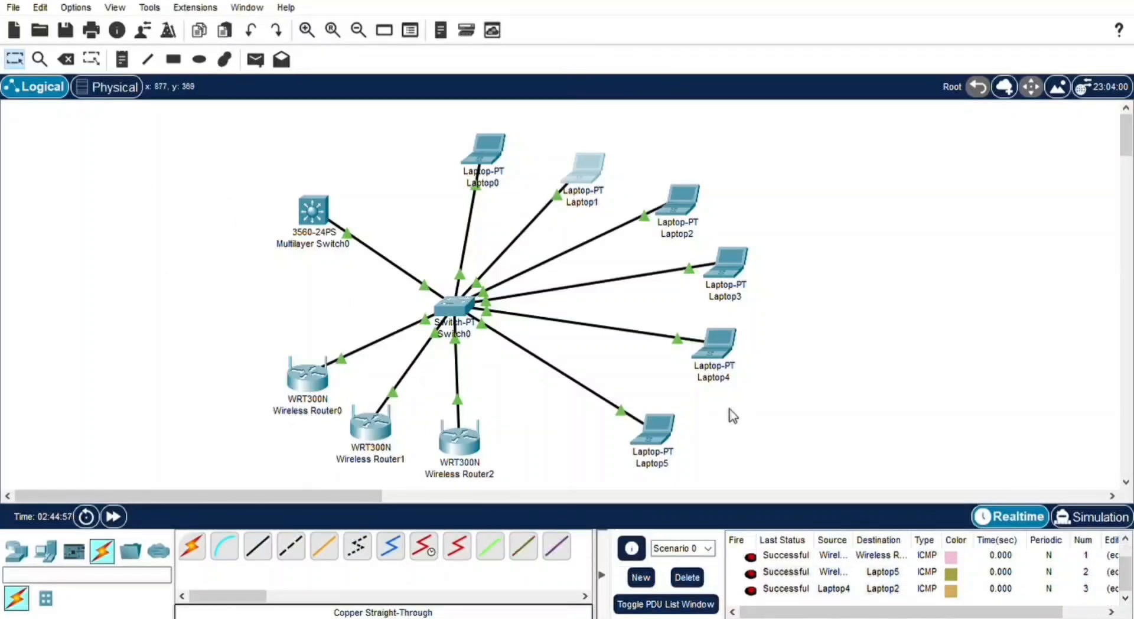